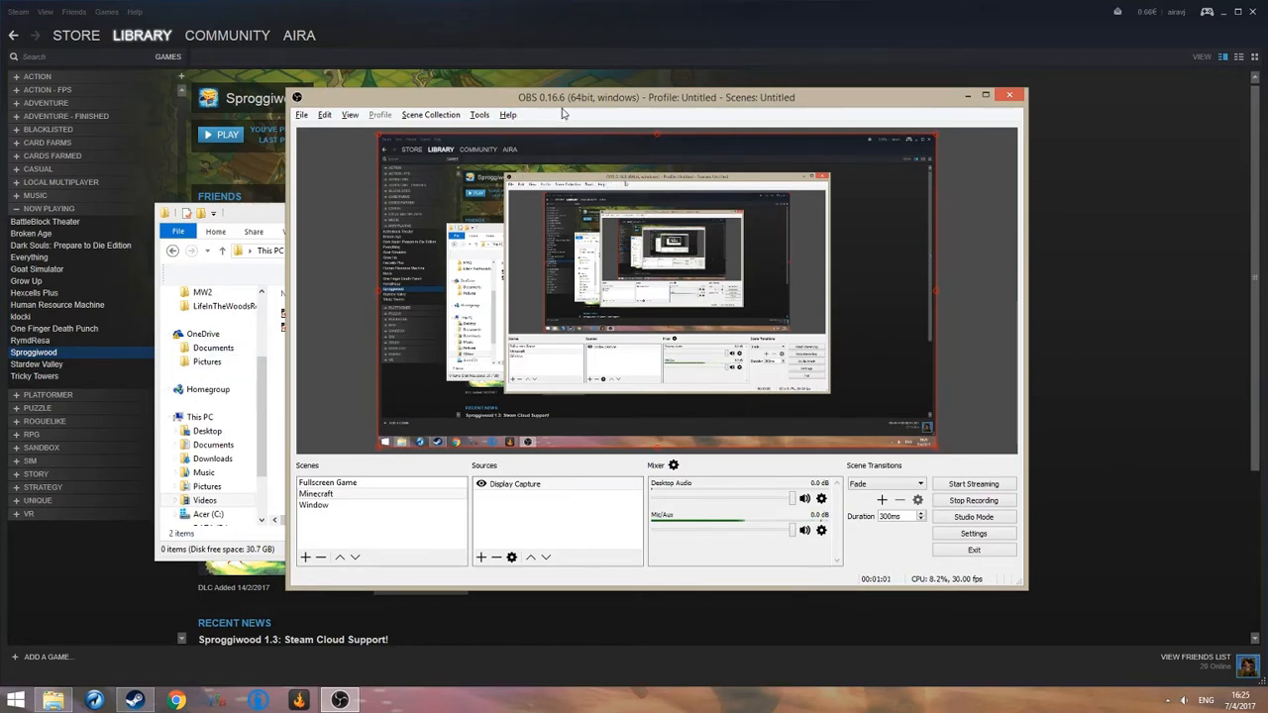
{"action": "left_click", "coordinate": [302, 114]}
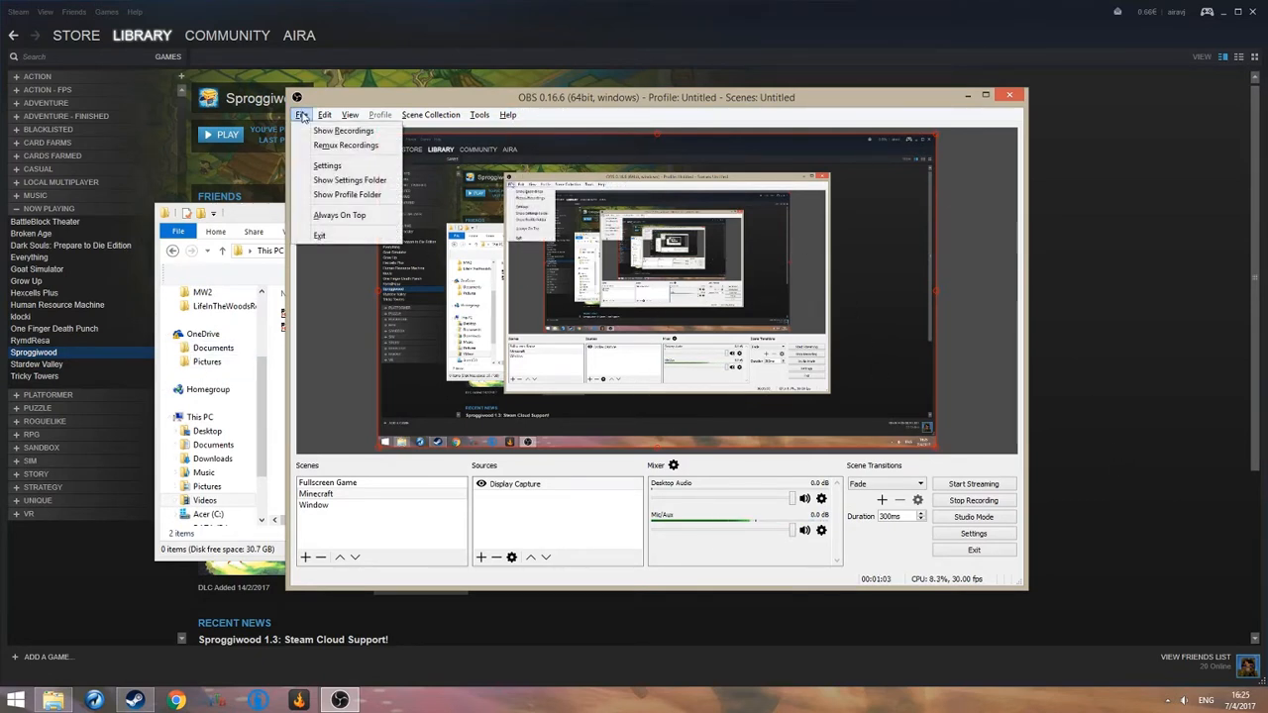
{"action": "left_click", "coordinate": [302, 114]}
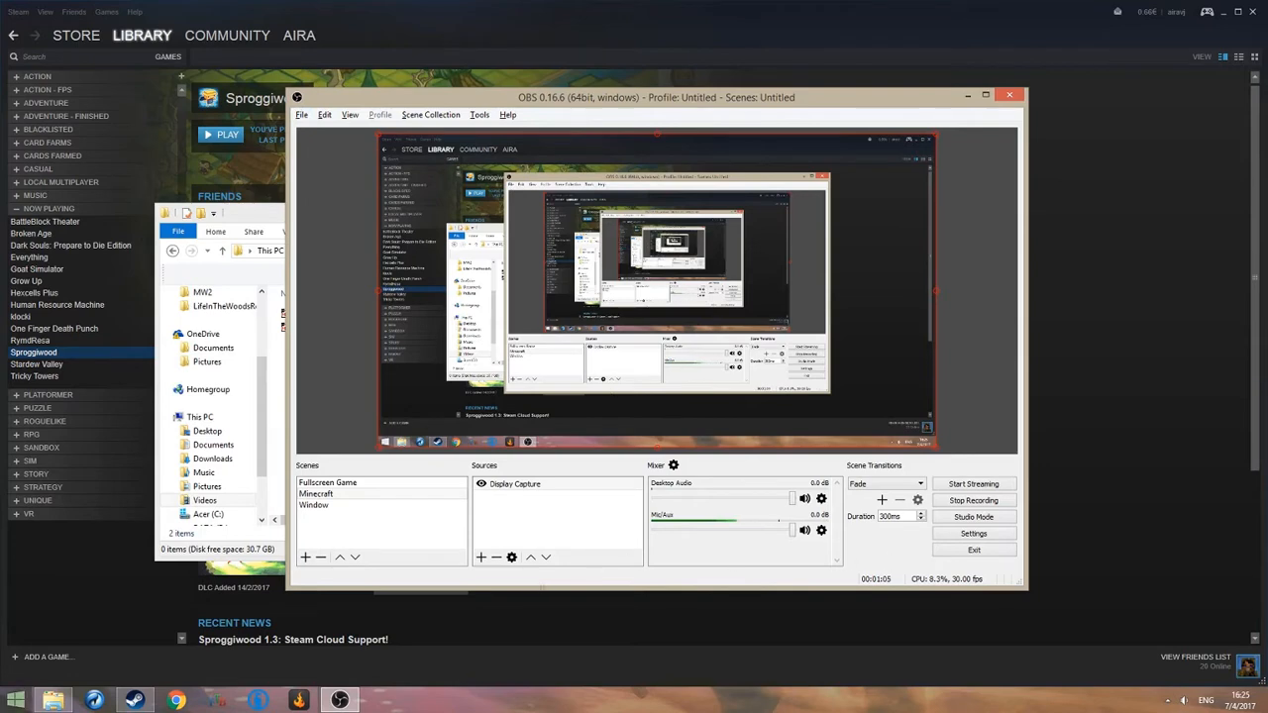
{"action": "left_click", "coordinate": [16, 700]}
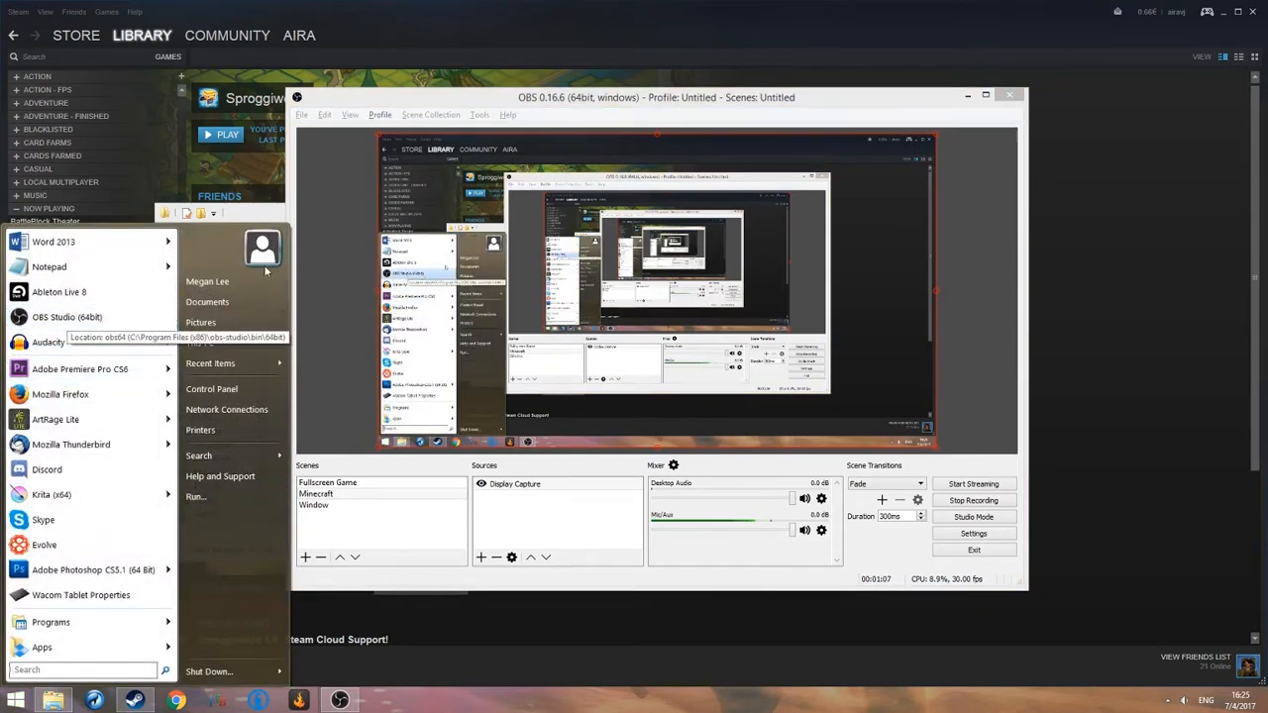
{"action": "left_click", "coordinate": [640, 102]}
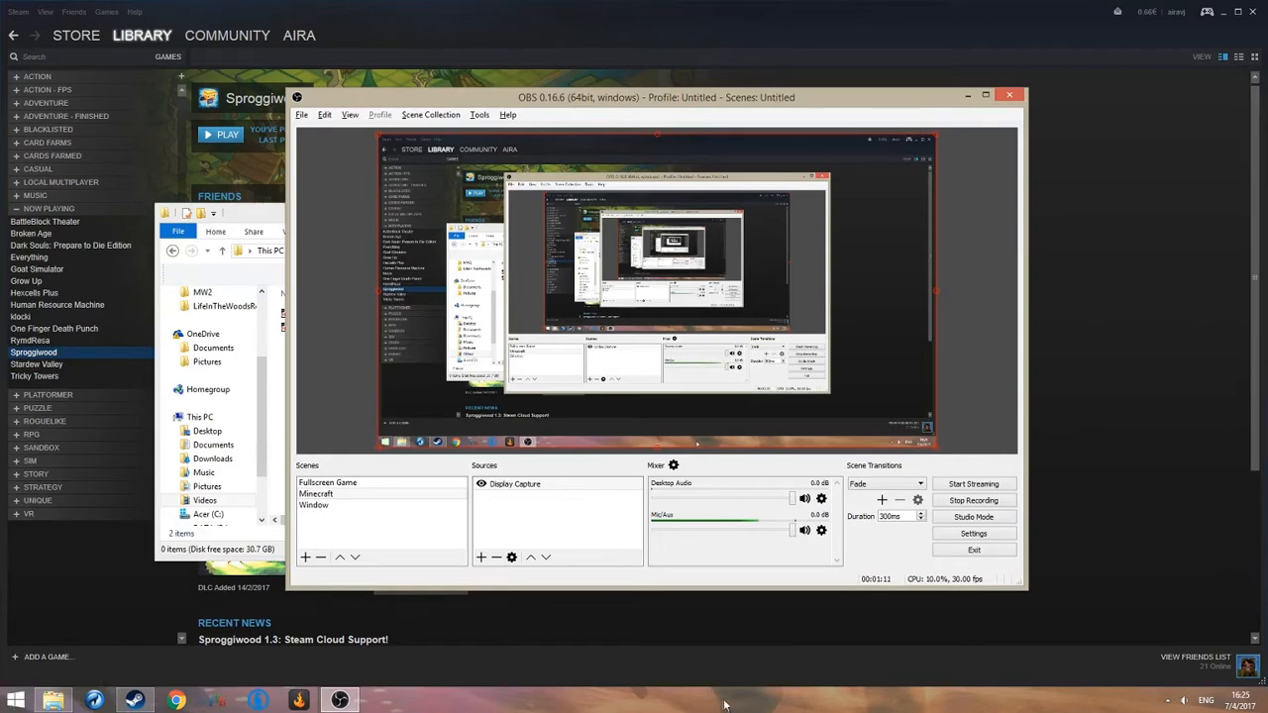
{"action": "left_click", "coordinate": [16, 700]}
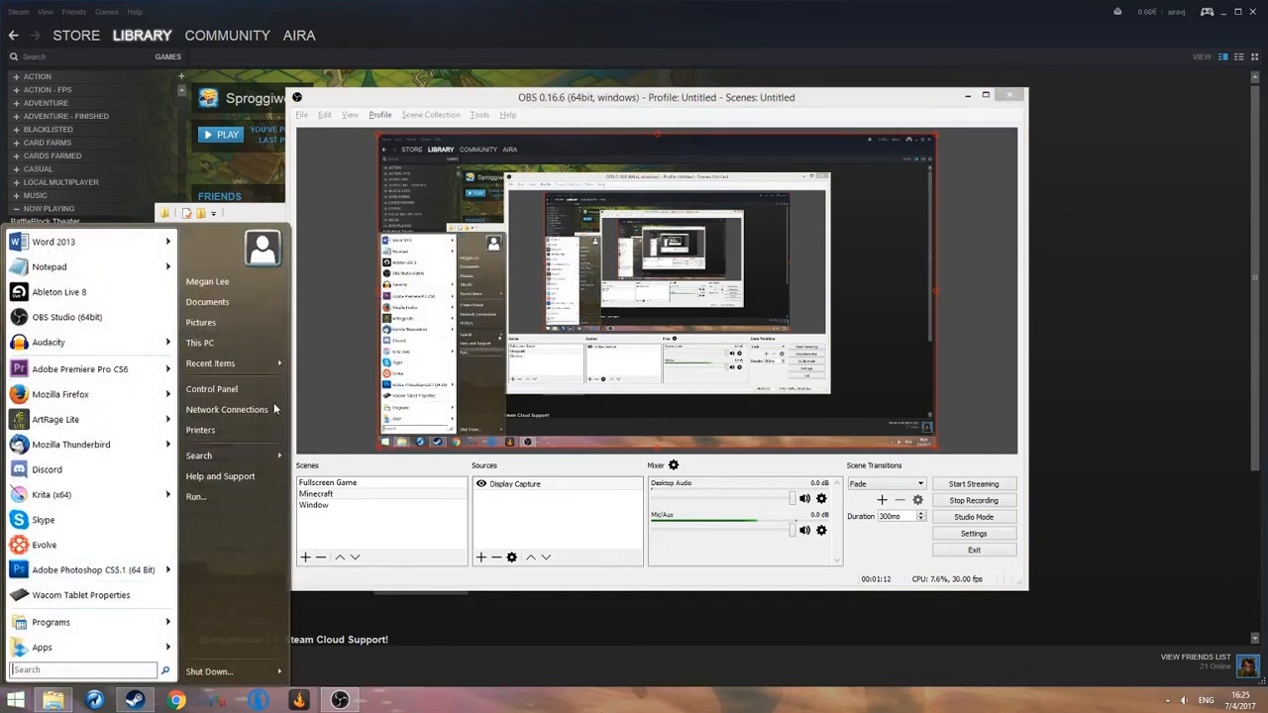
{"action": "left_click", "coordinate": [8, 708]}
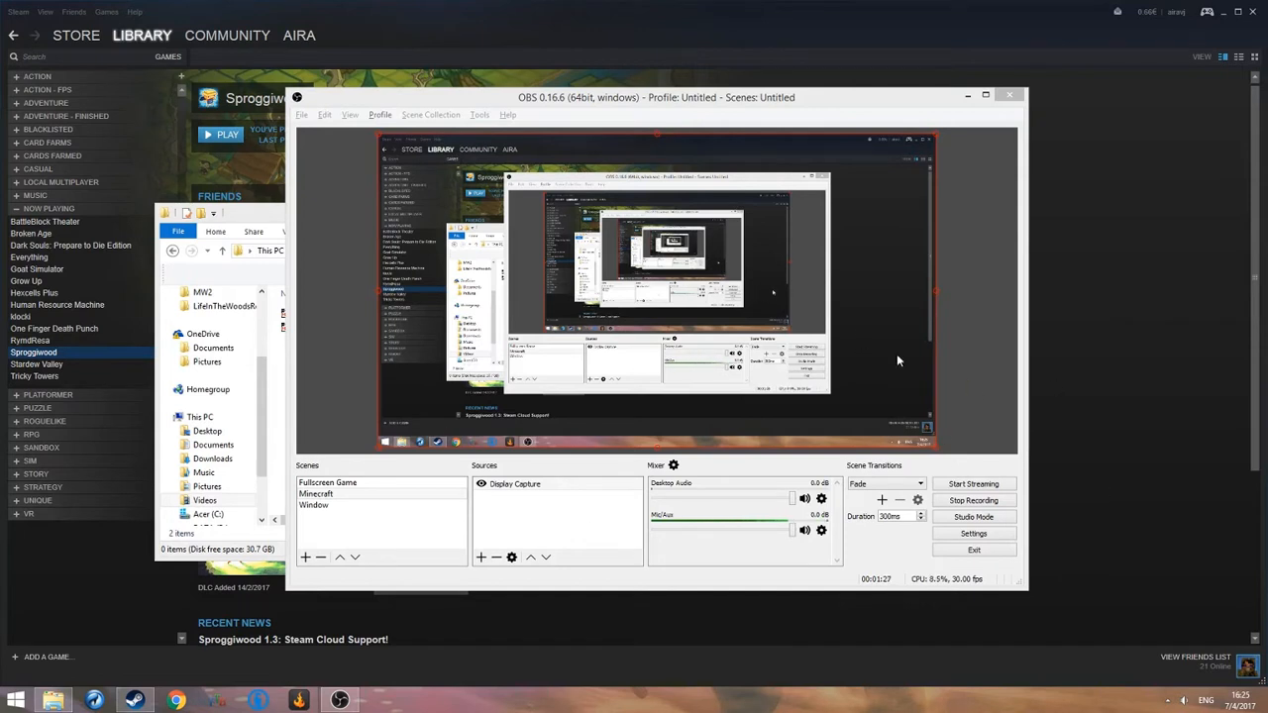
{"action": "left_click", "coordinate": [317, 493]}
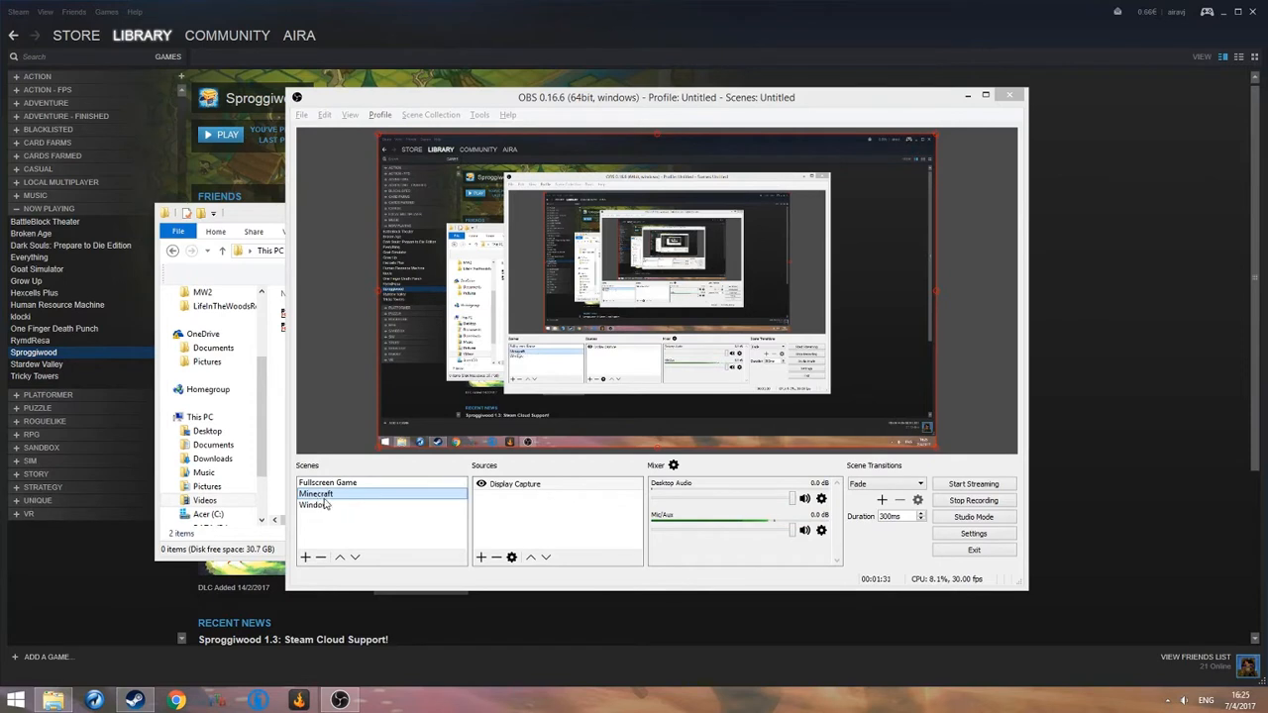
{"action": "left_click", "coordinate": [561, 487]}
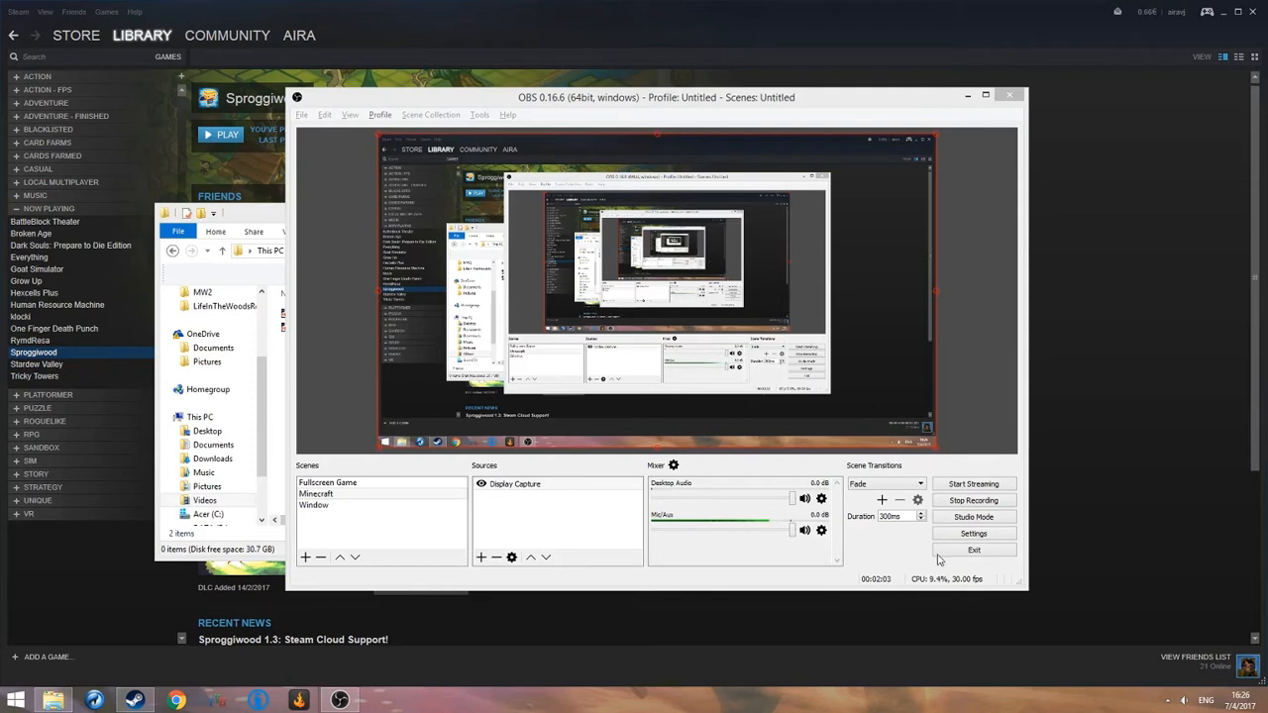
Examine the track assignments of Mic/Aux and Desktop Audio in the advanced audio properties
{"action": "left_click", "coordinate": [672, 465]}
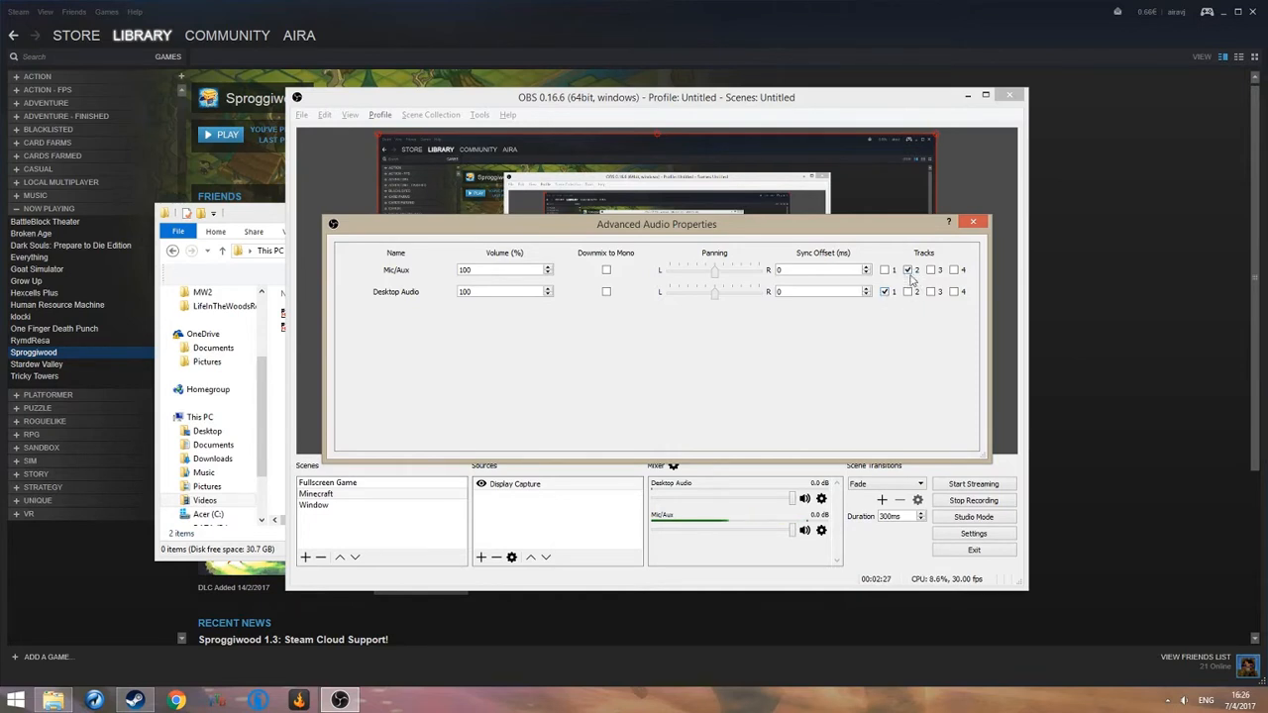
{"action": "left_click", "coordinate": [974, 225]}
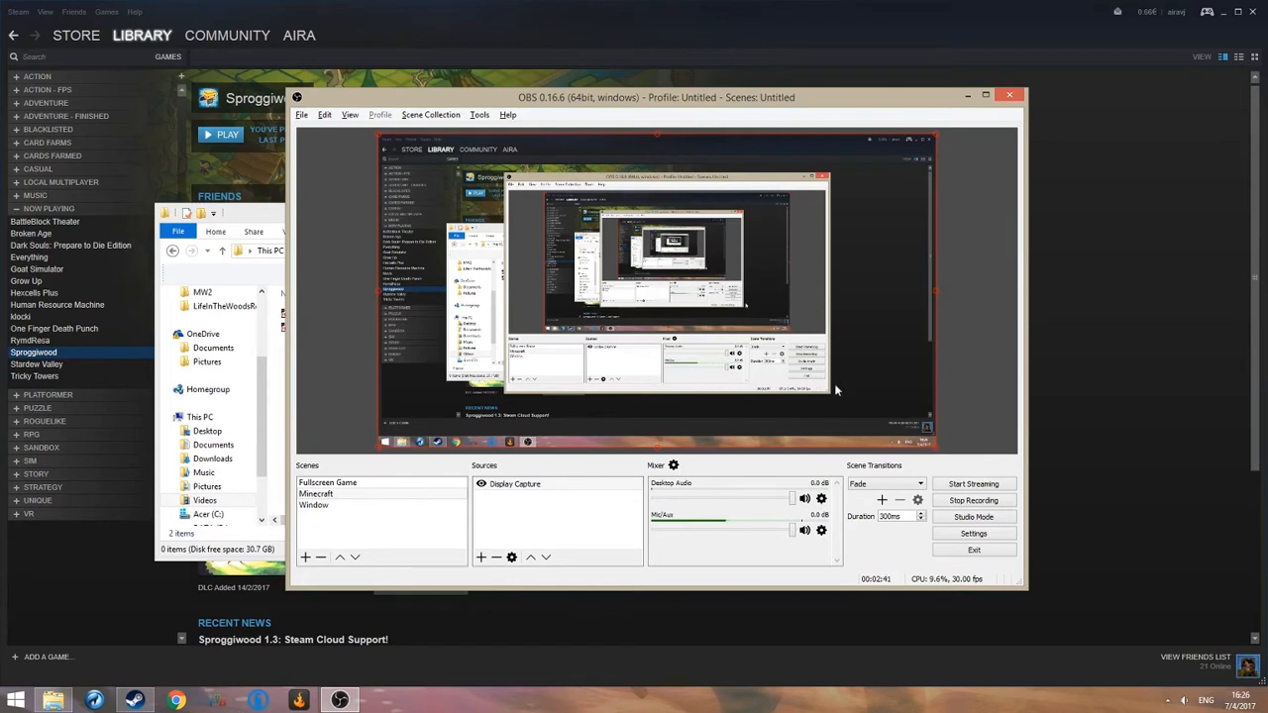
{"action": "left_click", "coordinate": [246, 215]}
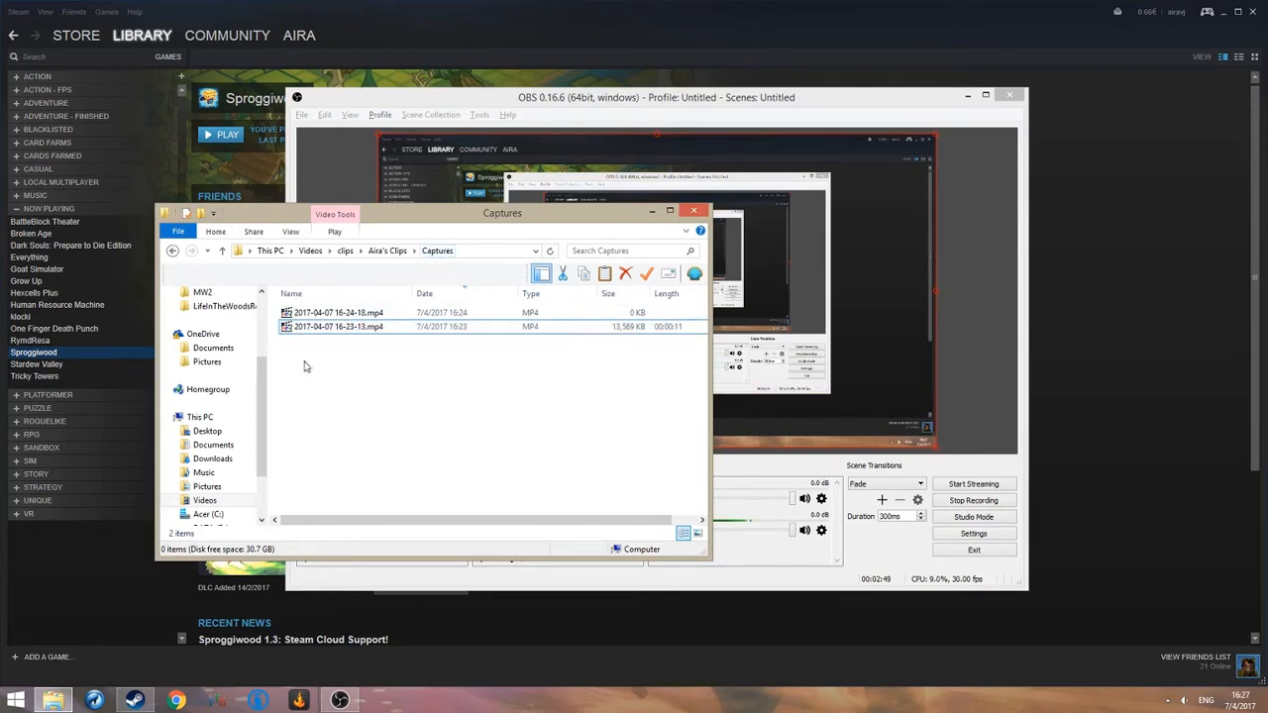
{"action": "left_click", "coordinate": [327, 330]}
{"action": "left_click", "coordinate": [330, 315]}
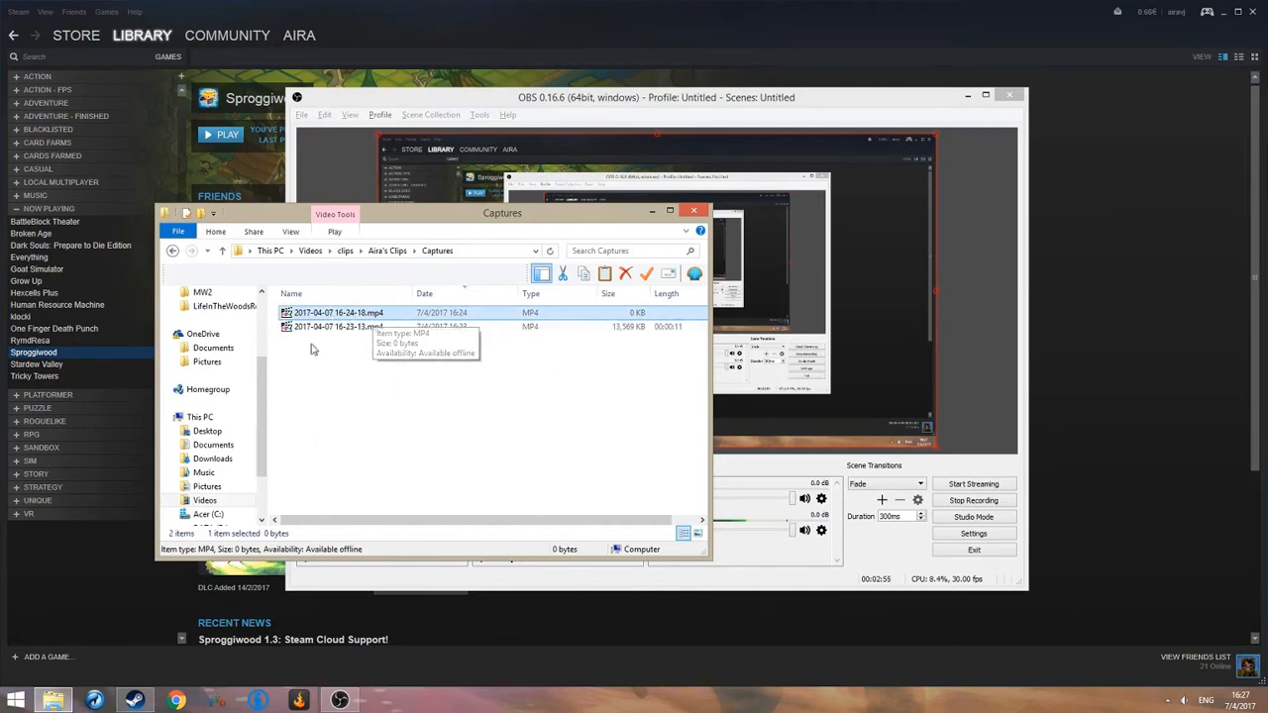
{"action": "left_click", "coordinate": [345, 329]}
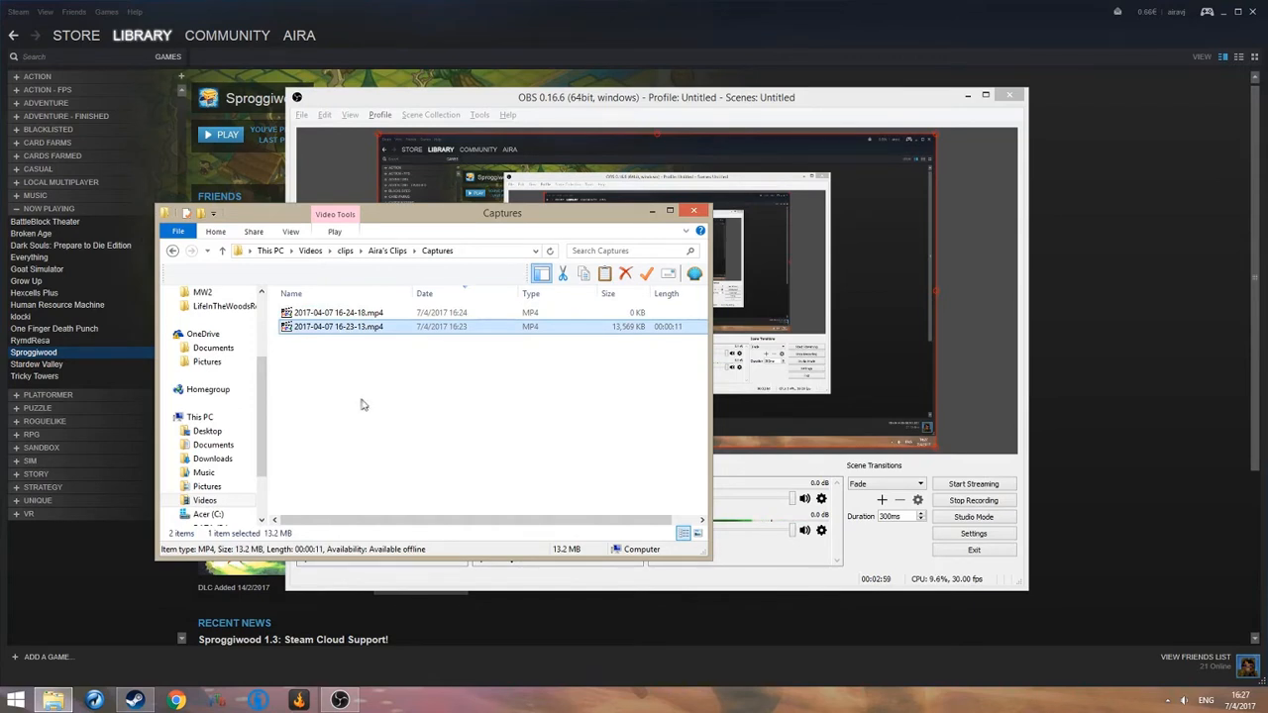
{"action": "double_click", "coordinate": [331, 328]}
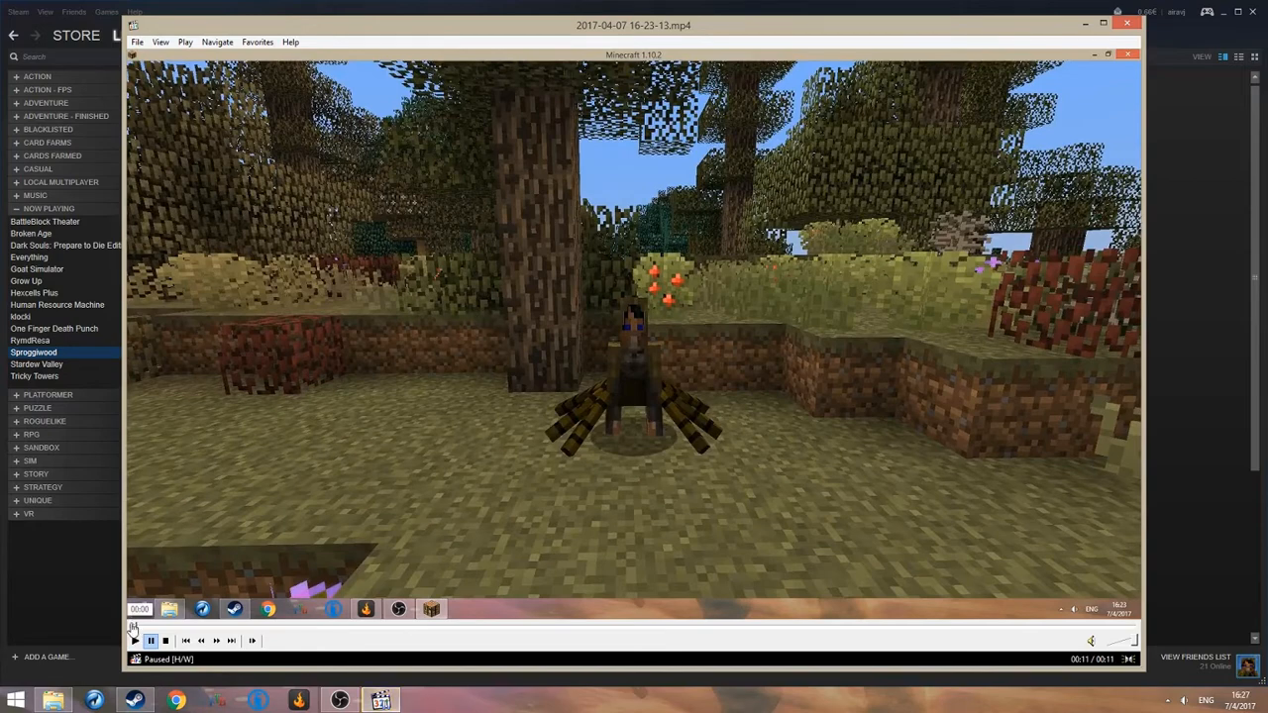
Play the recording from the start with the 266 kb/s audio track, and close the media player
{"action": "left_click", "coordinate": [132, 626]}
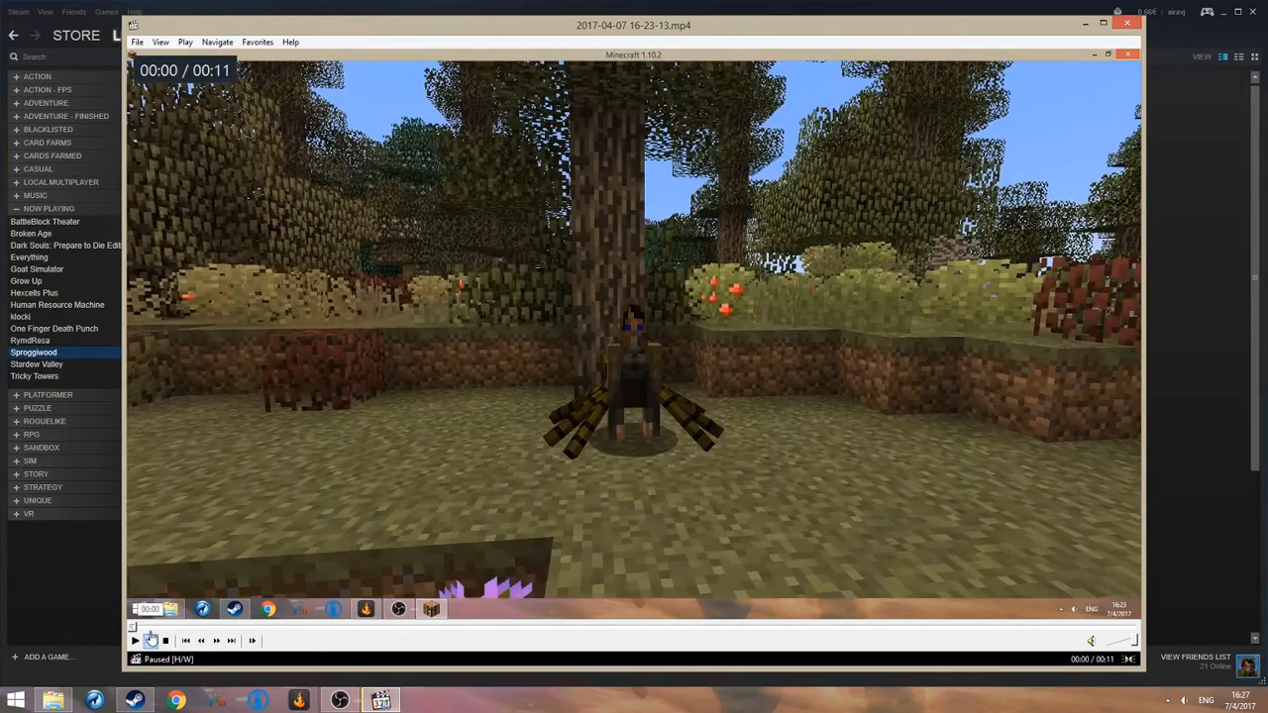
{"action": "right_click", "coordinate": [298, 417]}
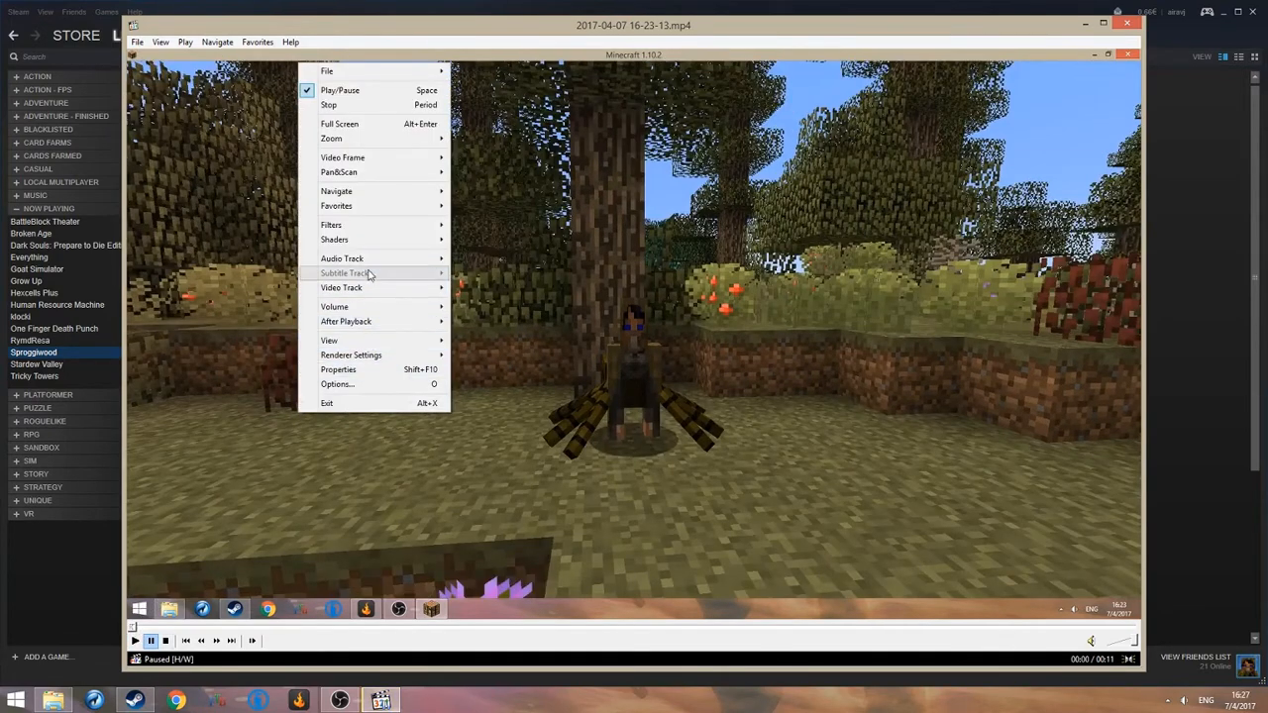
{"action": "mouse_move", "coordinate": [377, 260]}
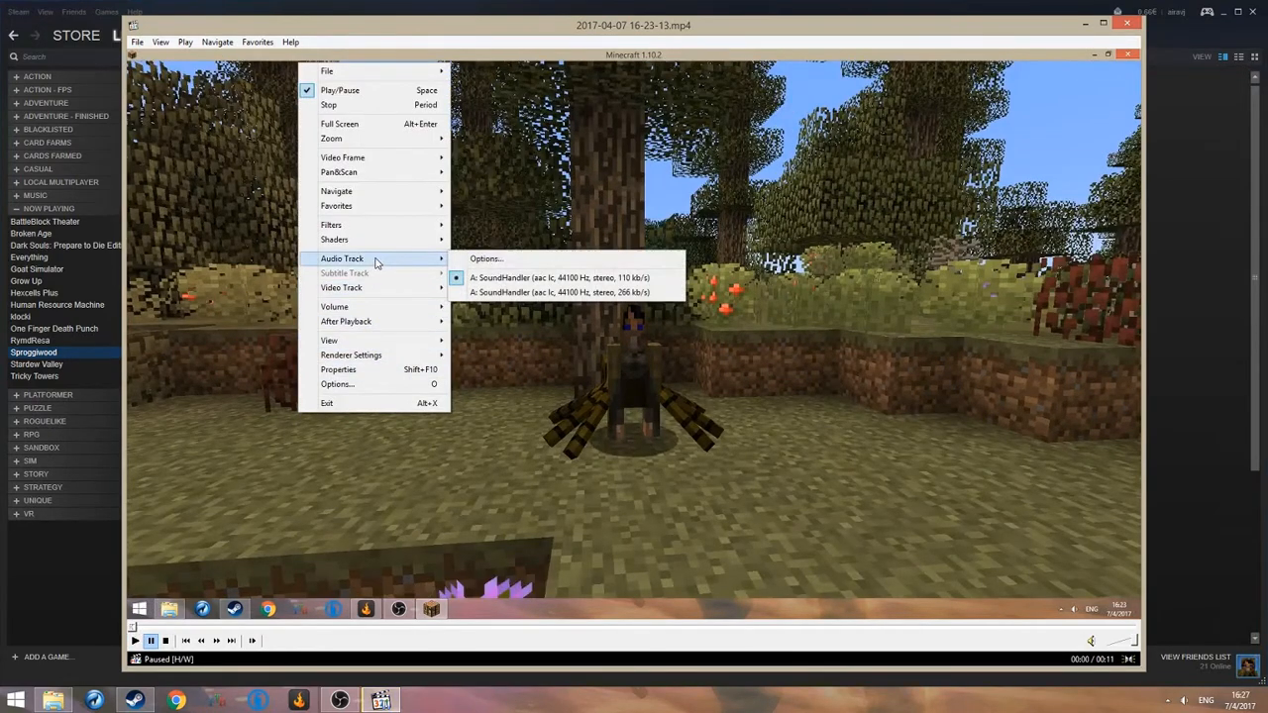
{"action": "left_click", "coordinate": [501, 292]}
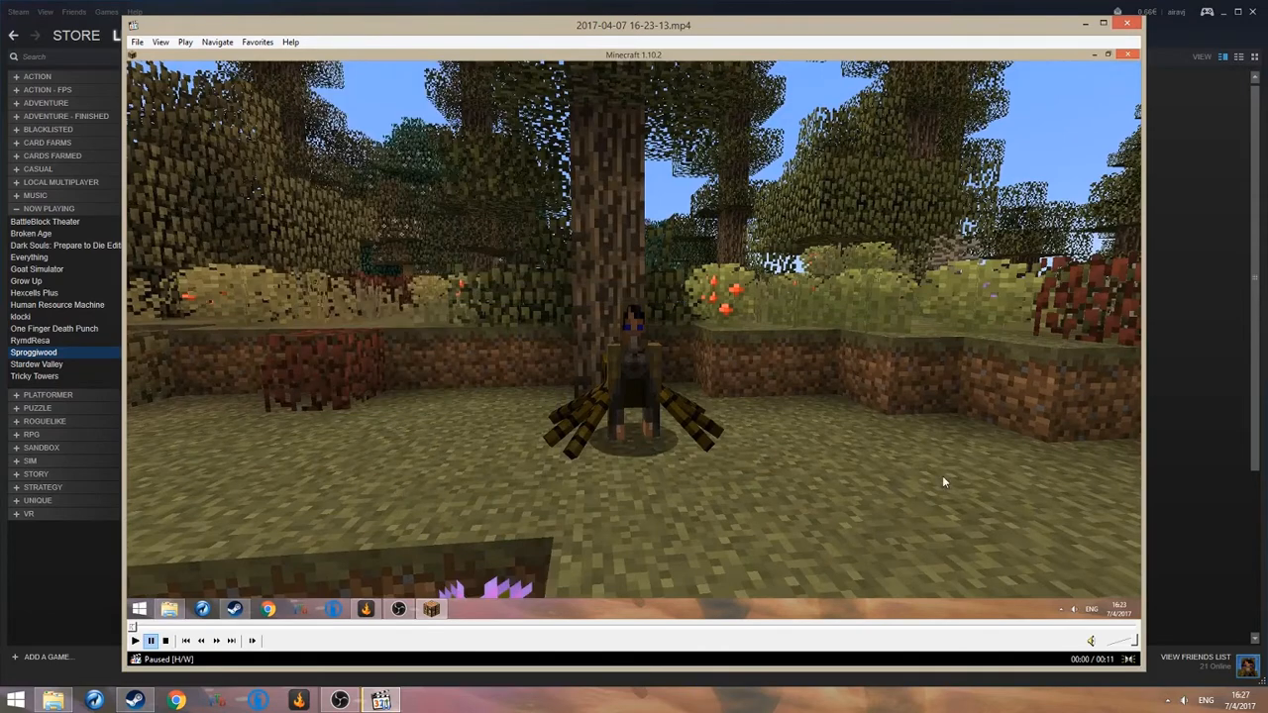
{"action": "left_click", "coordinate": [668, 517]}
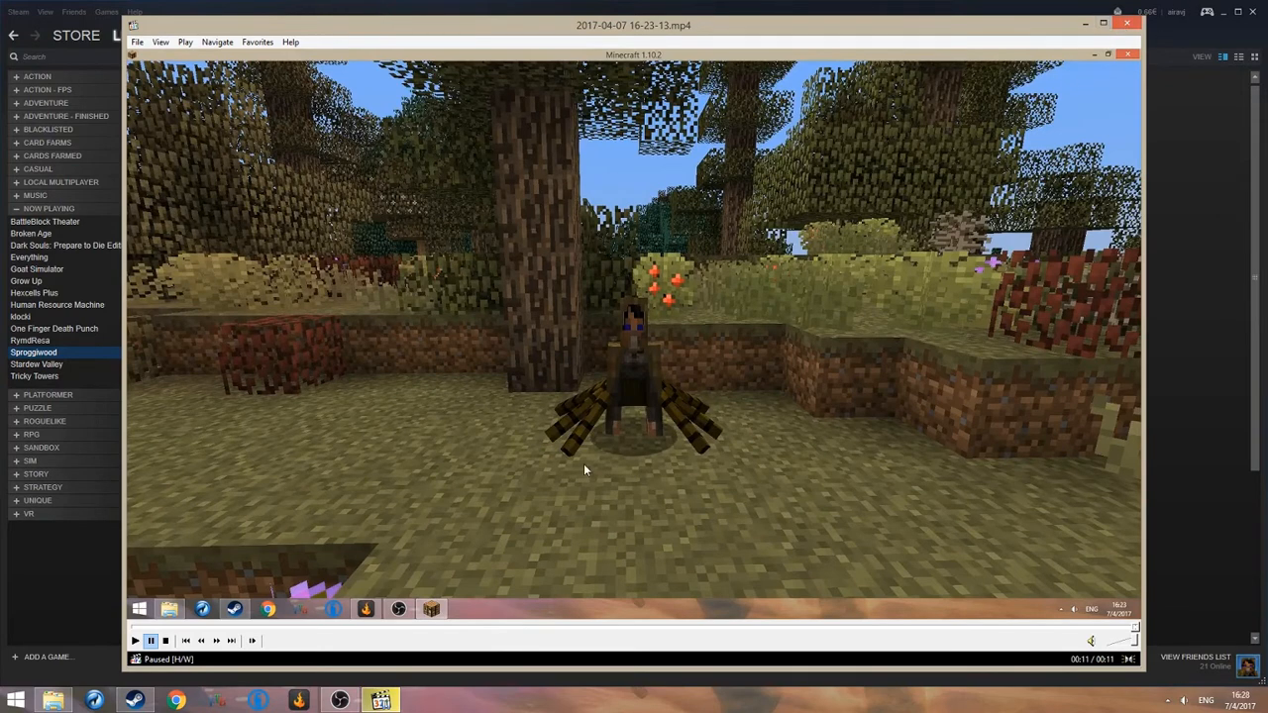
{"action": "left_click", "coordinate": [1128, 22]}
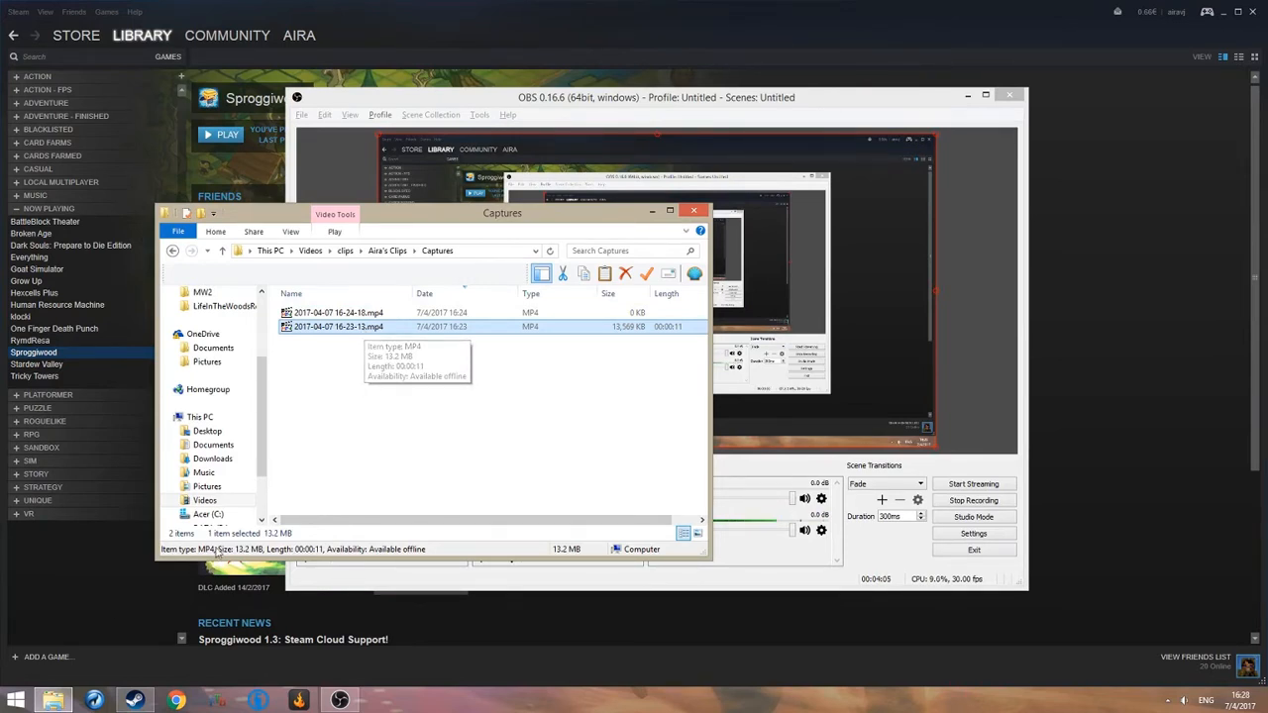
{"action": "left_click", "coordinate": [15, 700]}
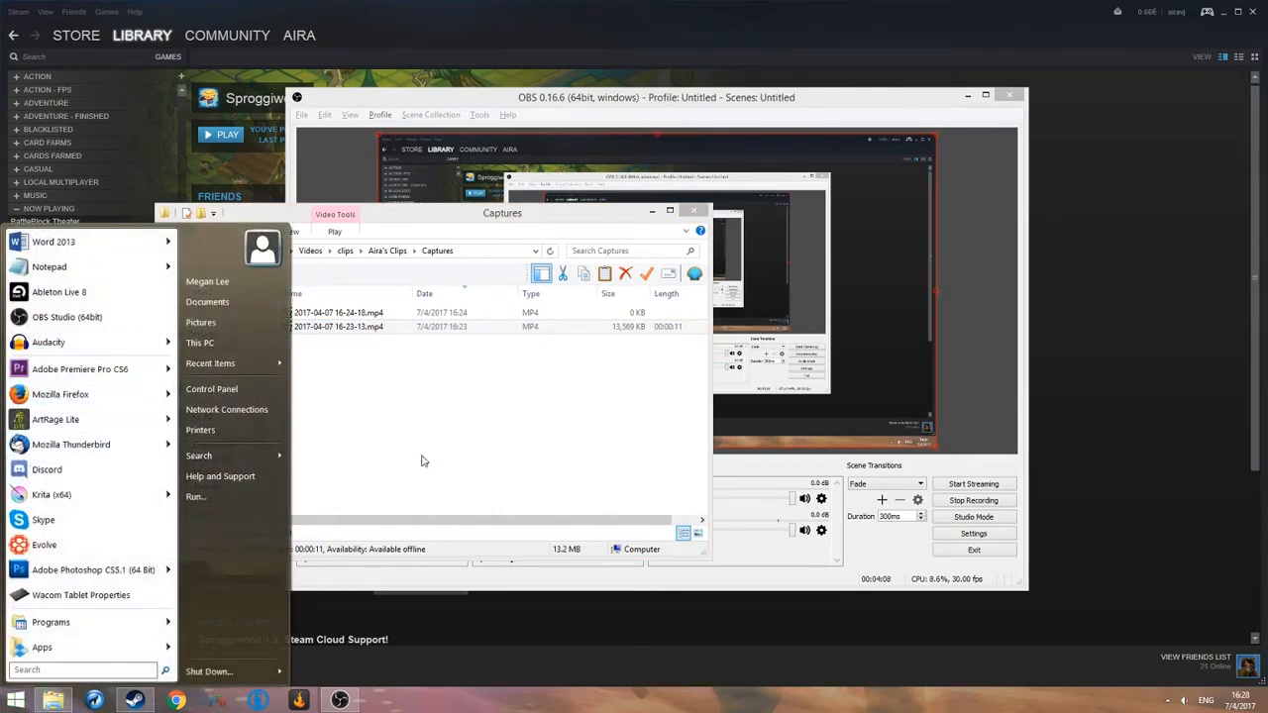
{"action": "left_click", "coordinate": [419, 360]}
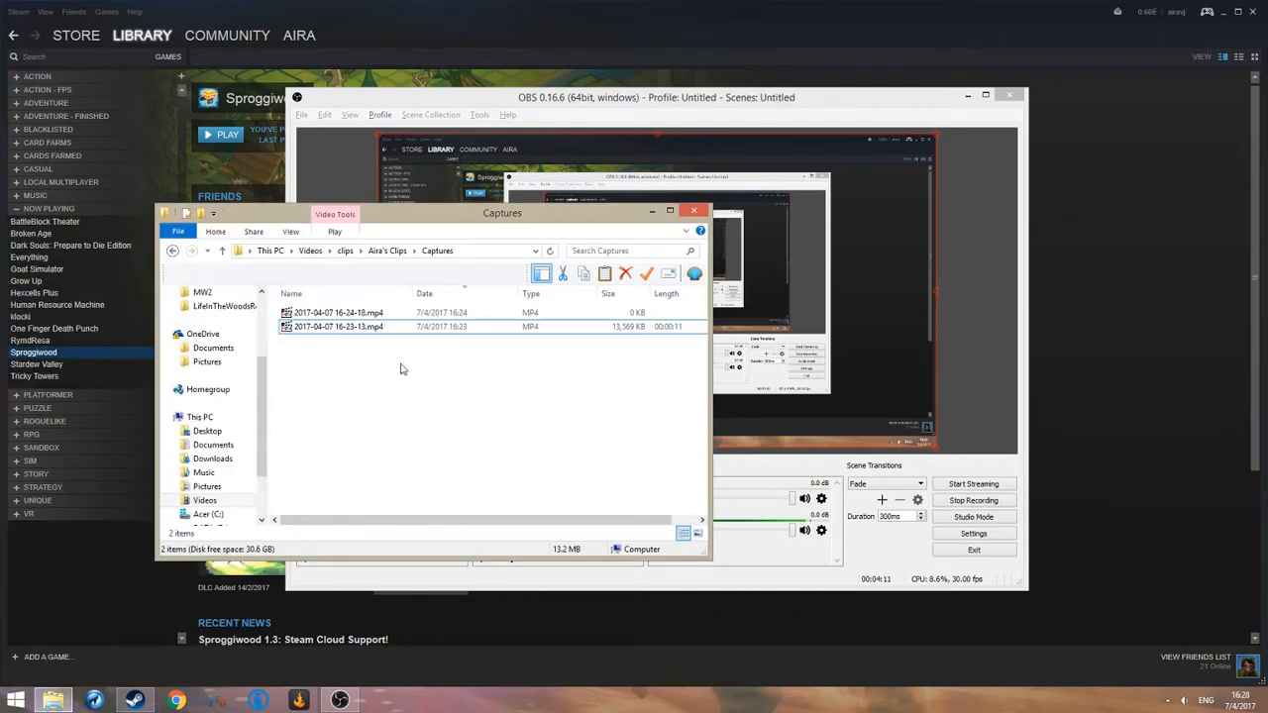
{"action": "left_click", "coordinate": [377, 328]}
{"action": "left_click", "coordinate": [353, 453]}
{"action": "left_click", "coordinate": [303, 331]}
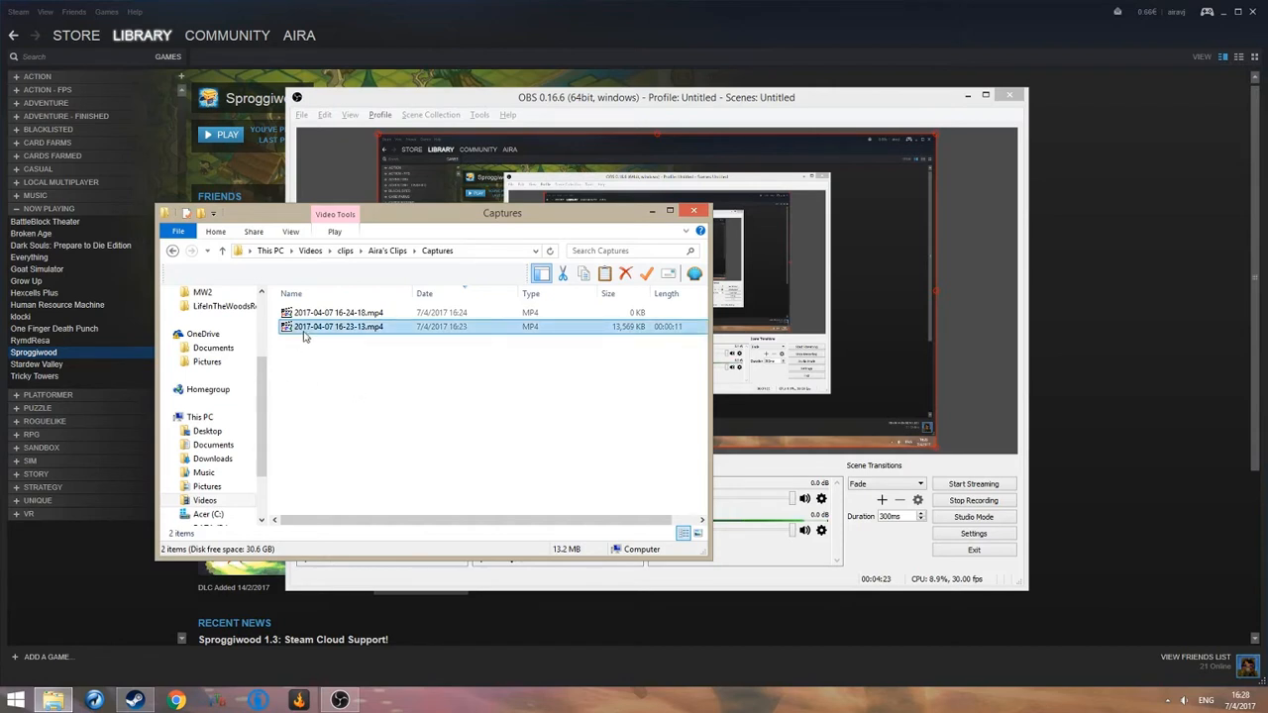
{"action": "left_click", "coordinate": [363, 457]}
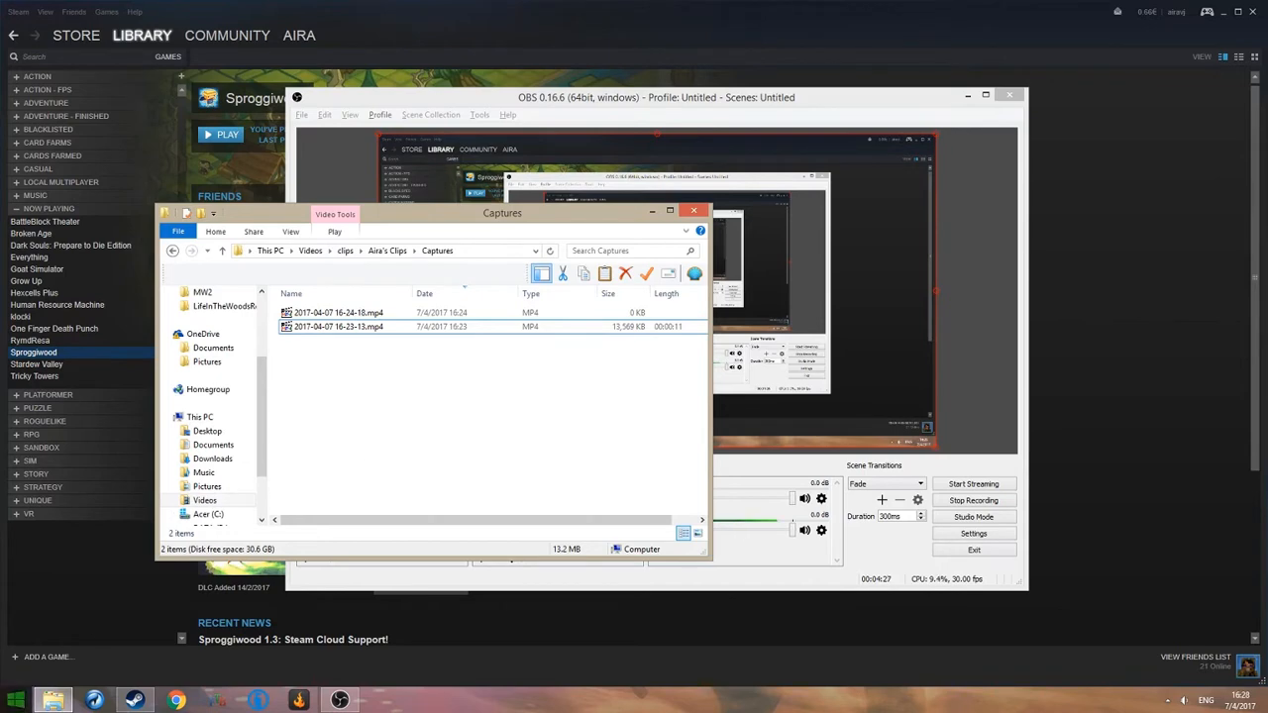
{"action": "left_click", "coordinate": [14, 700]}
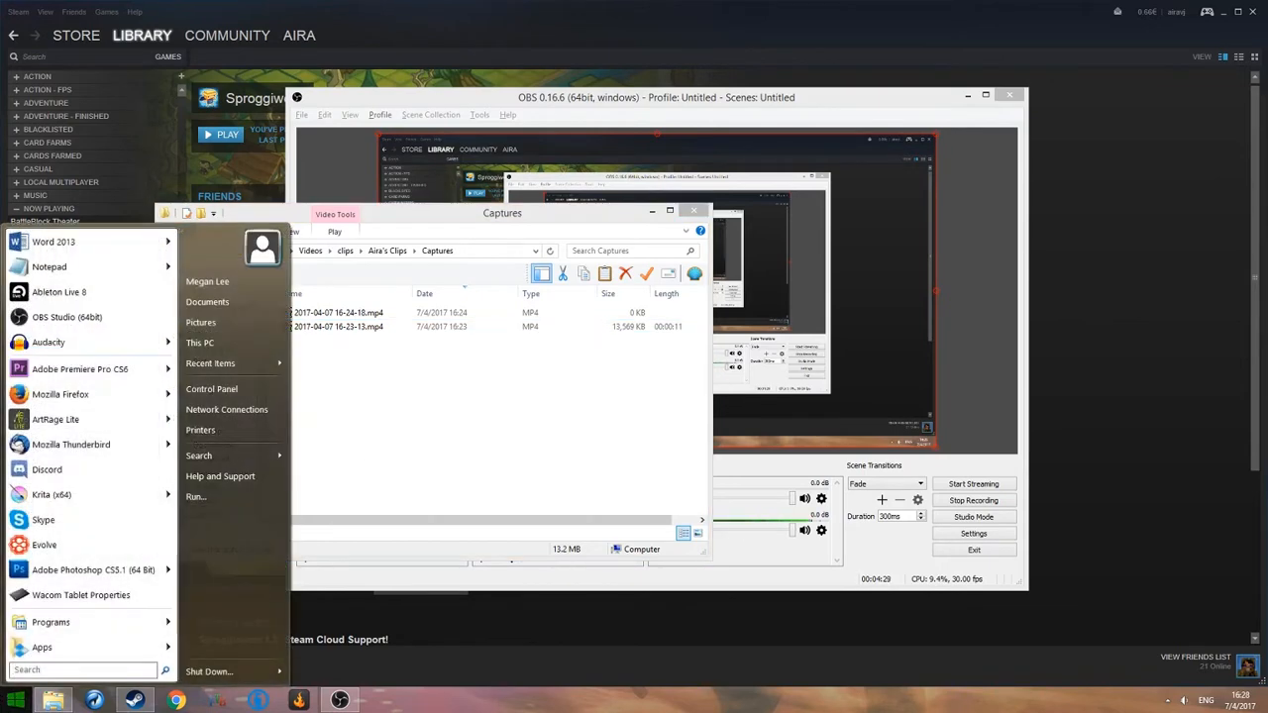
{"action": "left_click", "coordinate": [14, 700]}
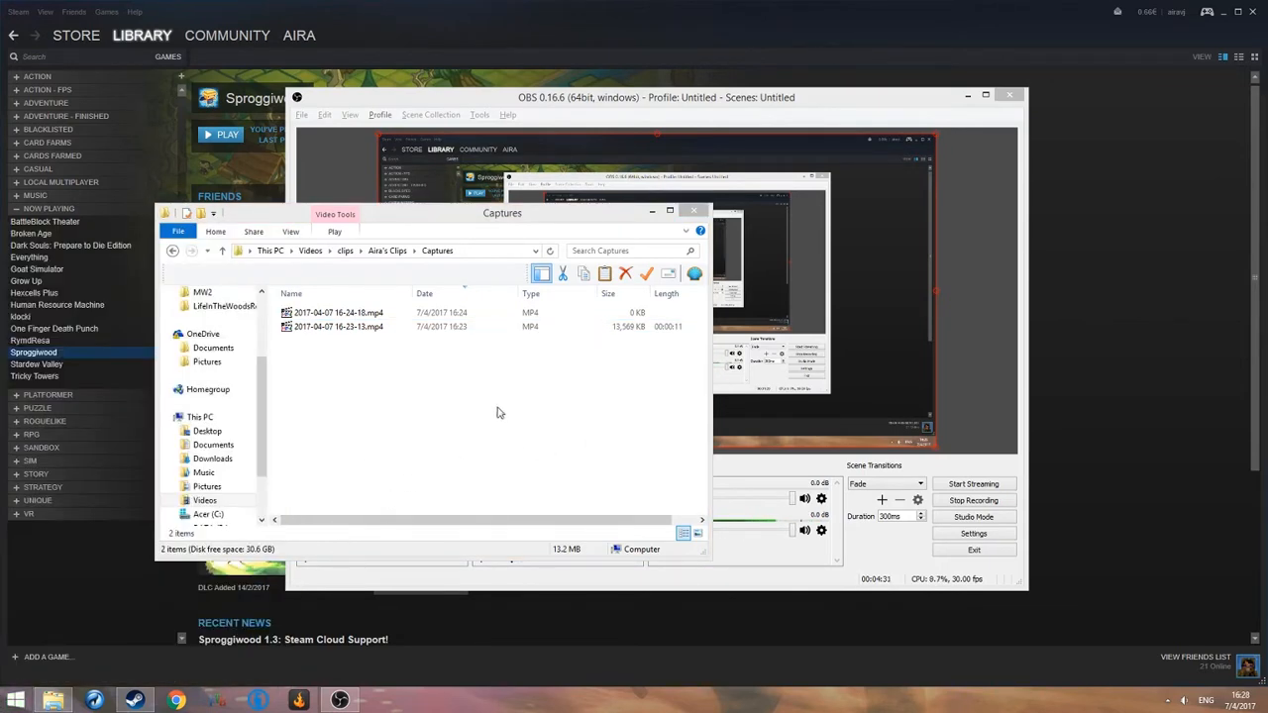
Launch Audacity and bring up the file selection dialog for importing audio
{"action": "left_click", "coordinate": [13, 701]}
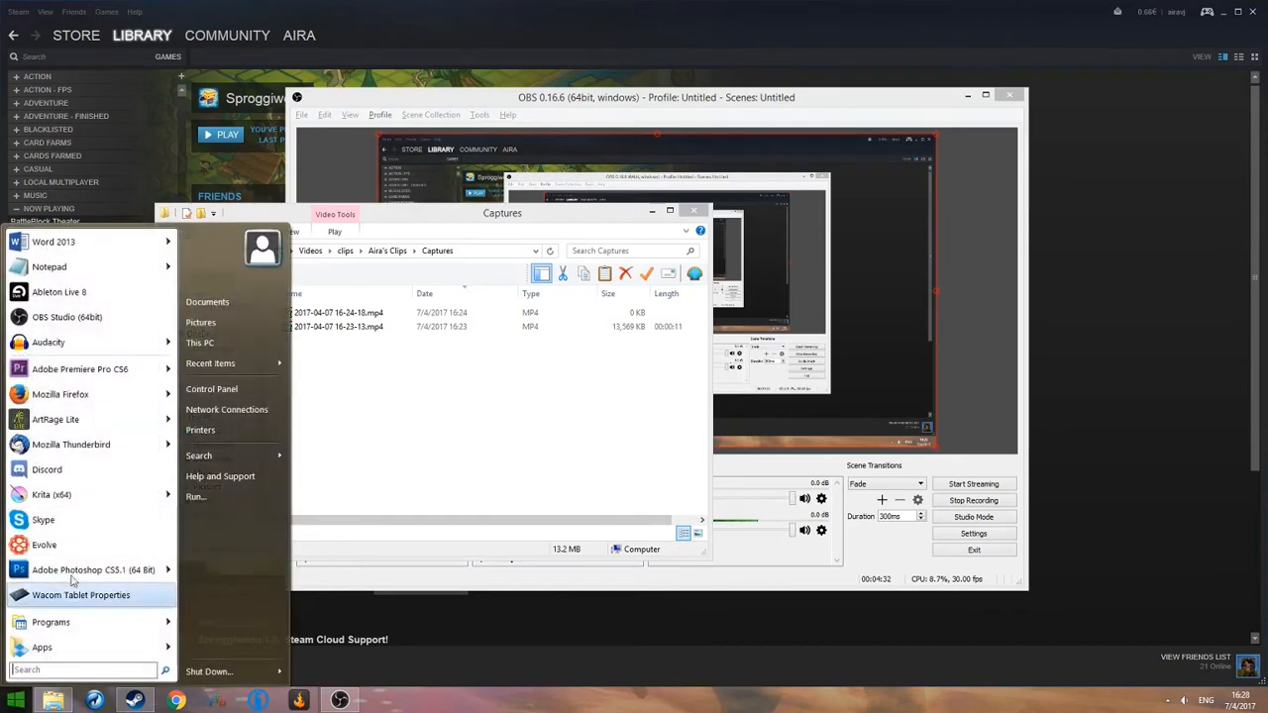
{"action": "left_click", "coordinate": [80, 344]}
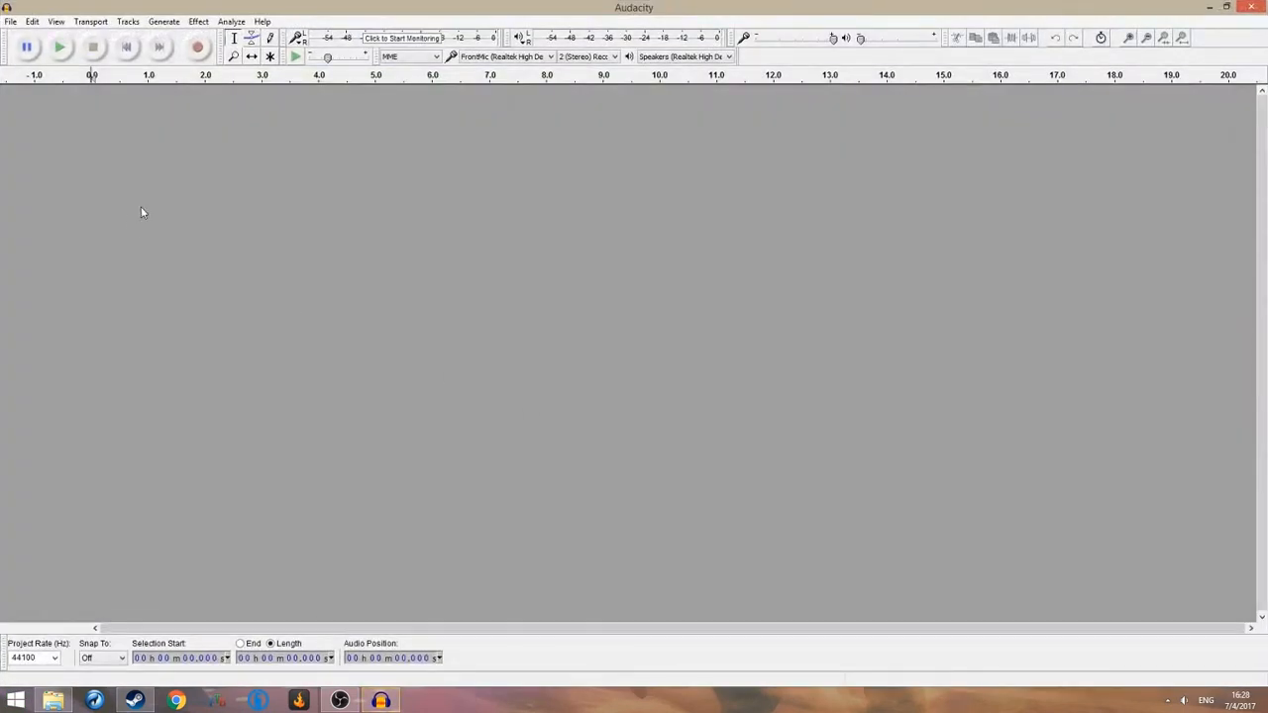
{"action": "left_click", "coordinate": [10, 22]}
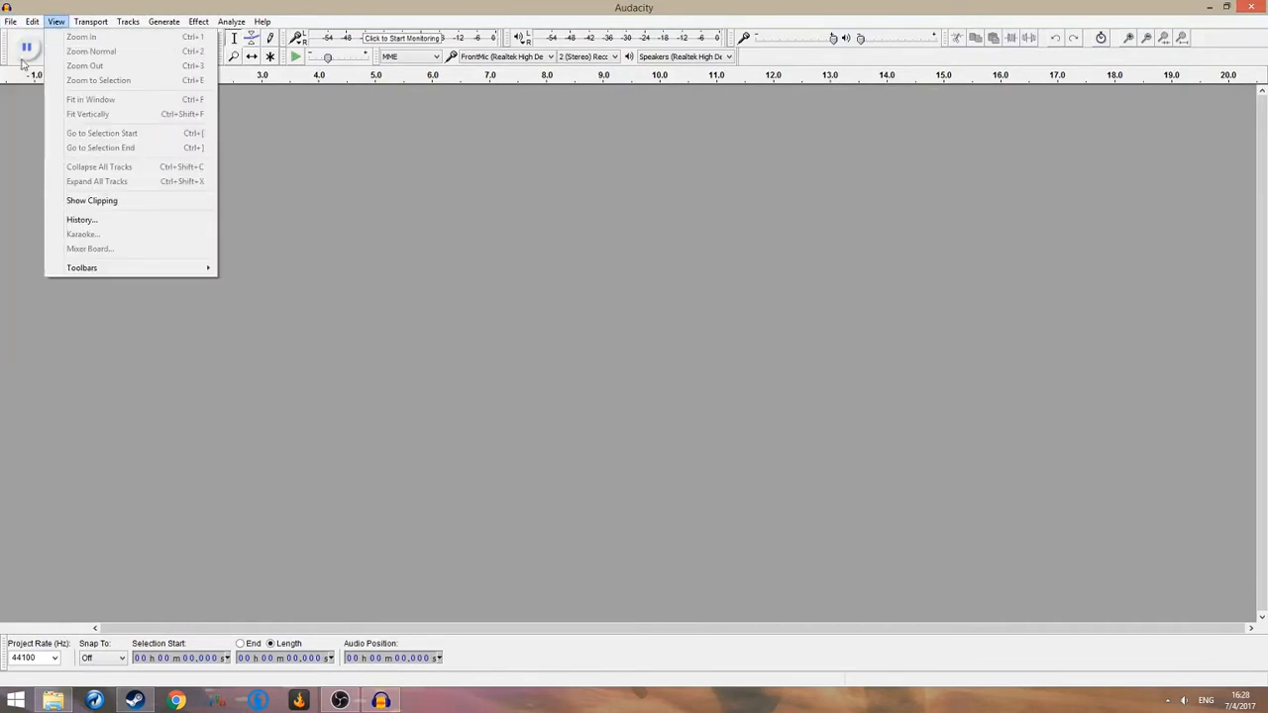
{"action": "left_click", "coordinate": [257, 182]}
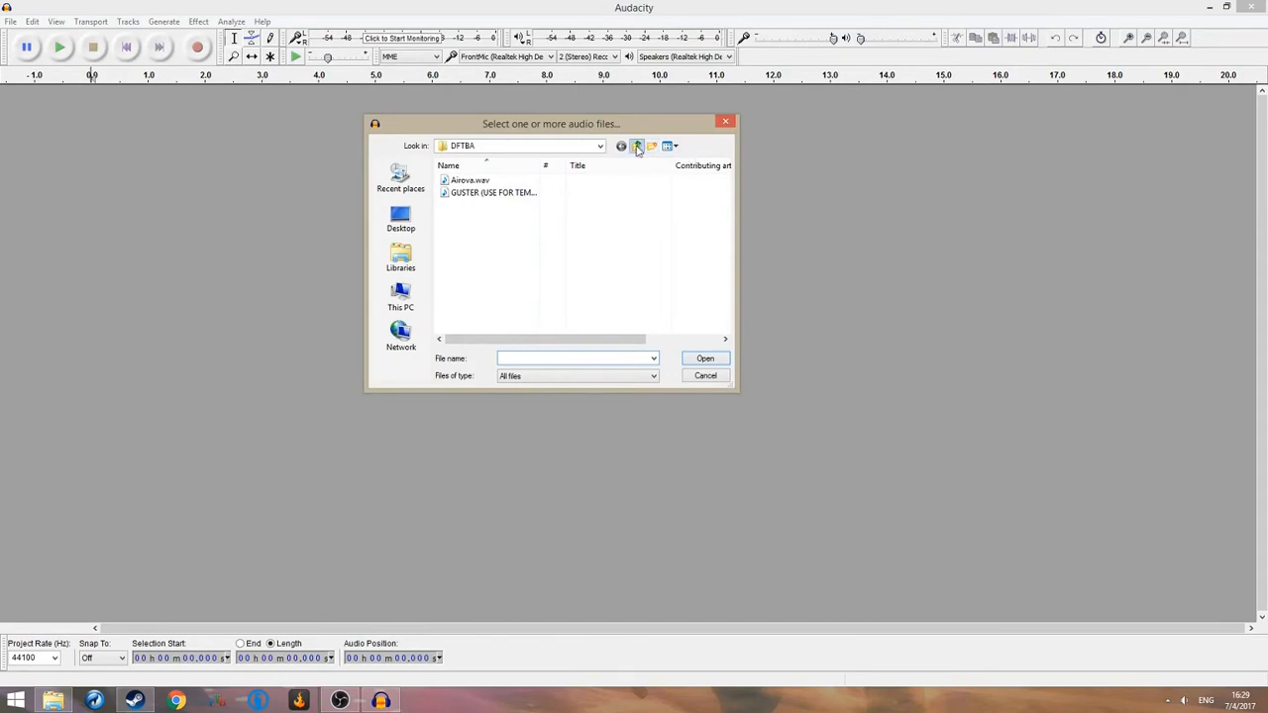
{"action": "left_click", "coordinate": [637, 146]}
{"action": "left_click", "coordinate": [637, 145]}
{"action": "left_click", "coordinate": [407, 294]}
{"action": "left_click", "coordinate": [404, 262]}
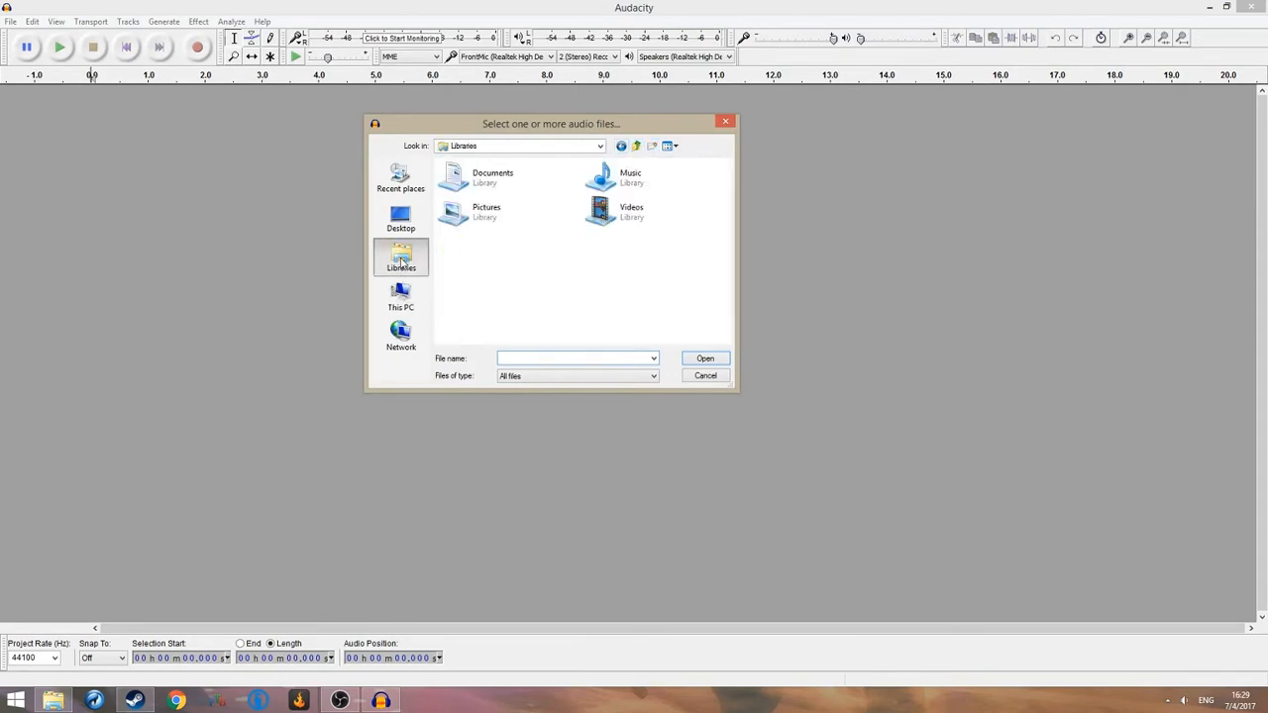
{"action": "double_click", "coordinate": [614, 216]}
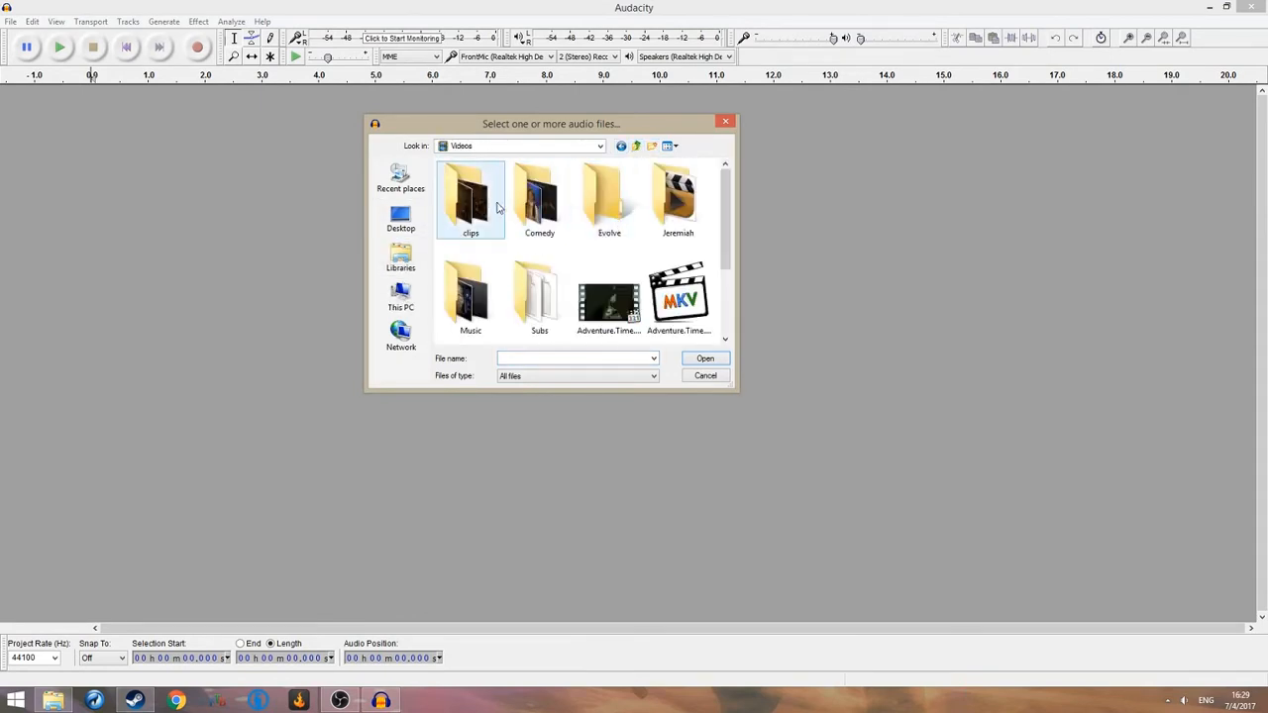
{"action": "double_click", "coordinate": [464, 203]}
{"action": "double_click", "coordinate": [470, 203]}
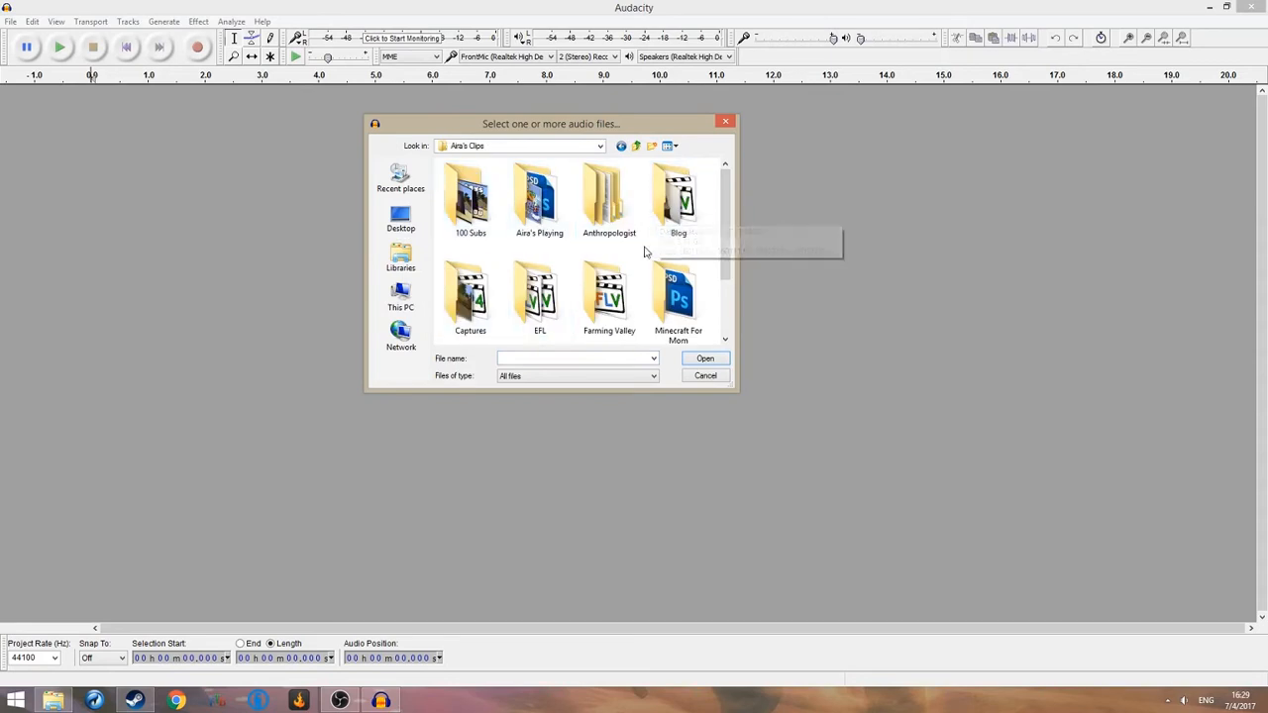
{"action": "double_click", "coordinate": [467, 297]}
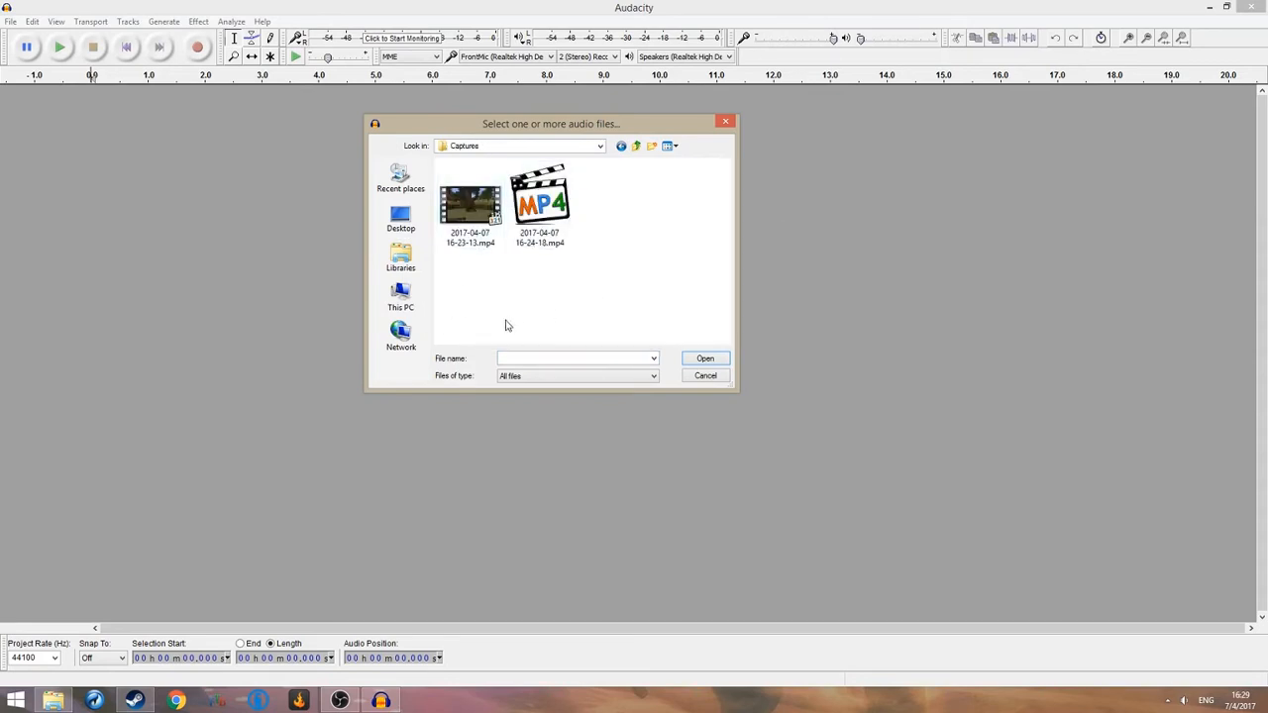
{"action": "left_click", "coordinate": [470, 206]}
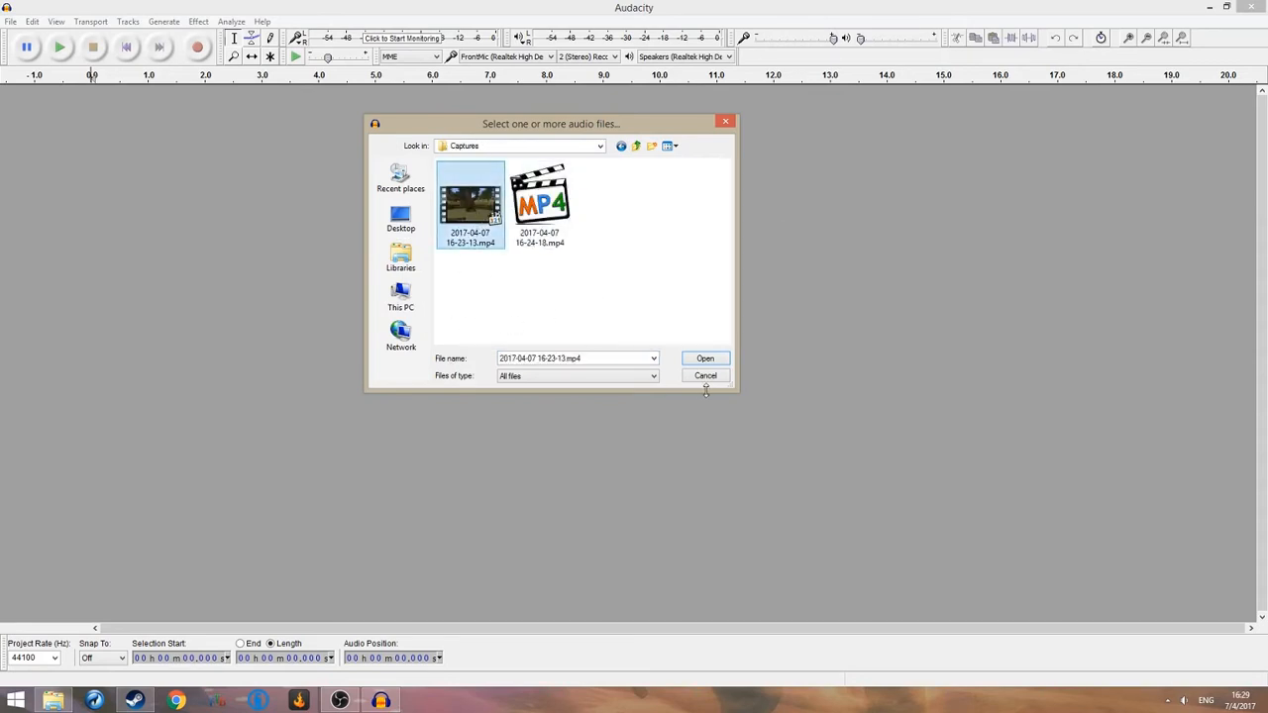
{"action": "left_click", "coordinate": [705, 358]}
Import only the Index[03] audio stream of the recording, and play the opening seconds of the resulting track
{"action": "left_click", "coordinate": [610, 305]}
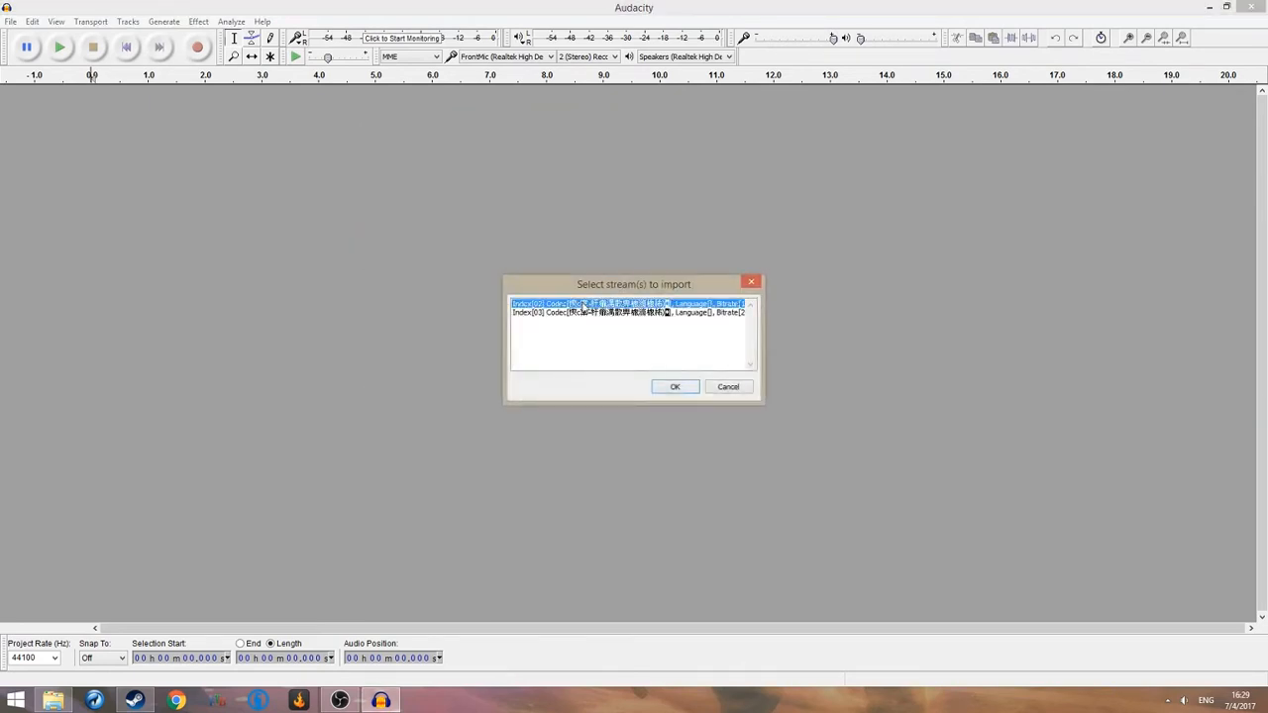
{"action": "left_click", "coordinate": [552, 315]}
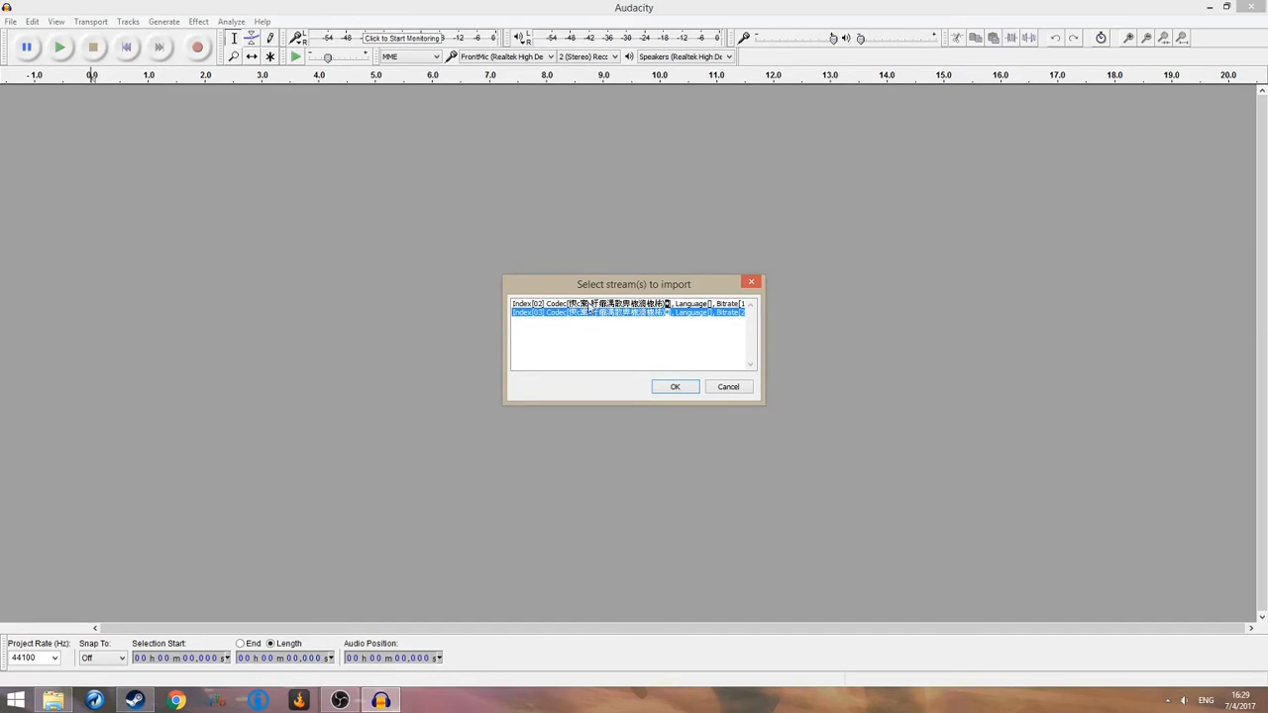
{"action": "left_click", "coordinate": [674, 389]}
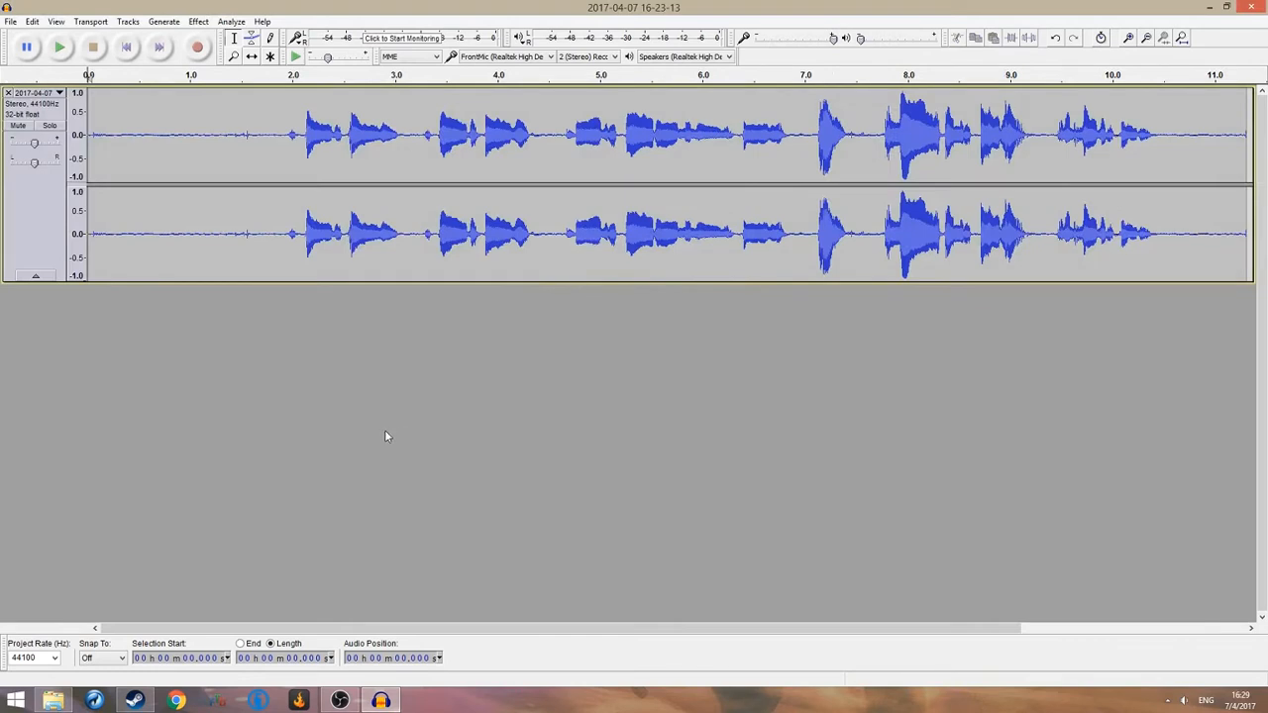
{"action": "left_click", "coordinate": [63, 52]}
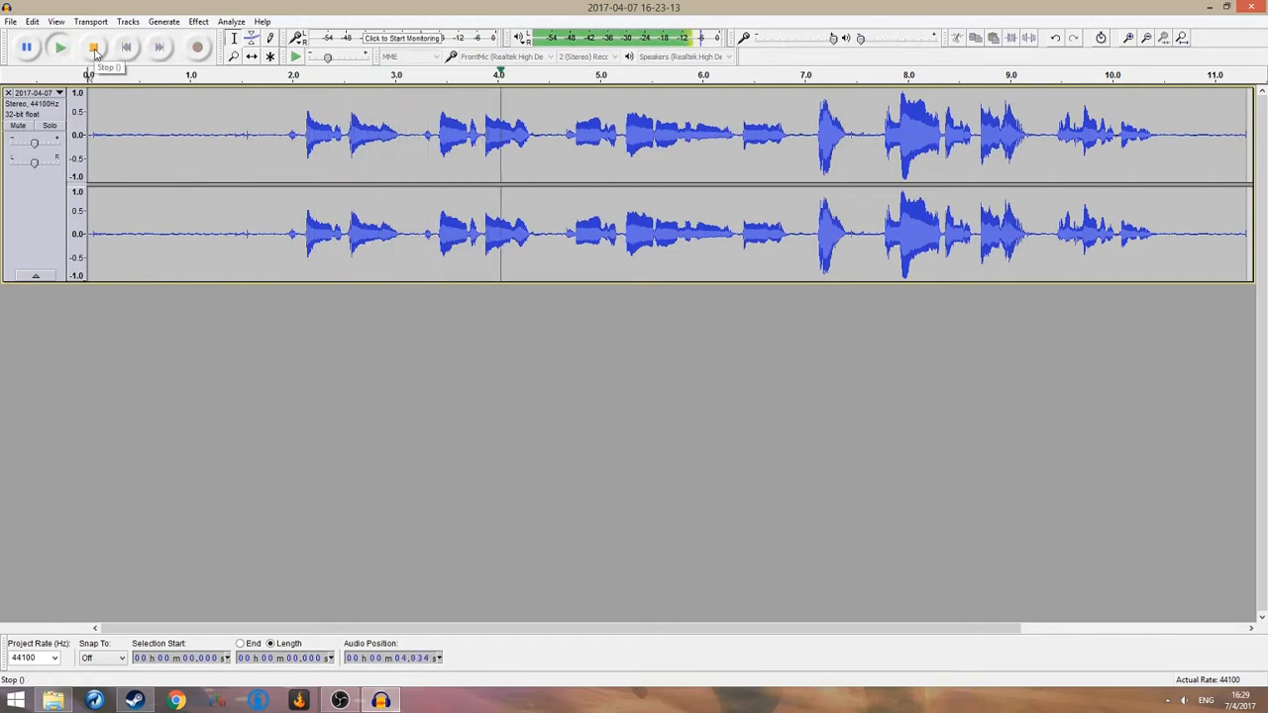
{"action": "left_click", "coordinate": [94, 47]}
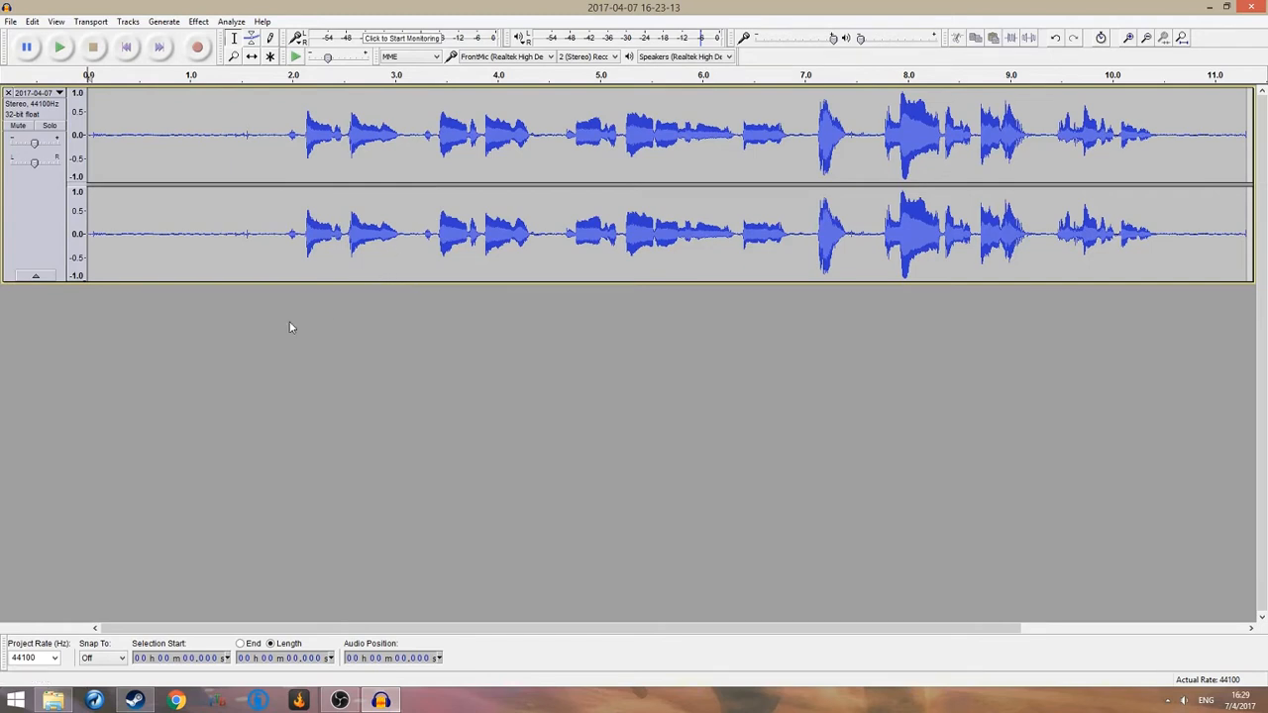
Capture a noise profile with Noise Reduction from a quiet stretch about 0.68 s long, starting at about 0.46 s
{"action": "left_click_drag", "start_coordinate": [133, 237], "coordinate": [186, 241]}
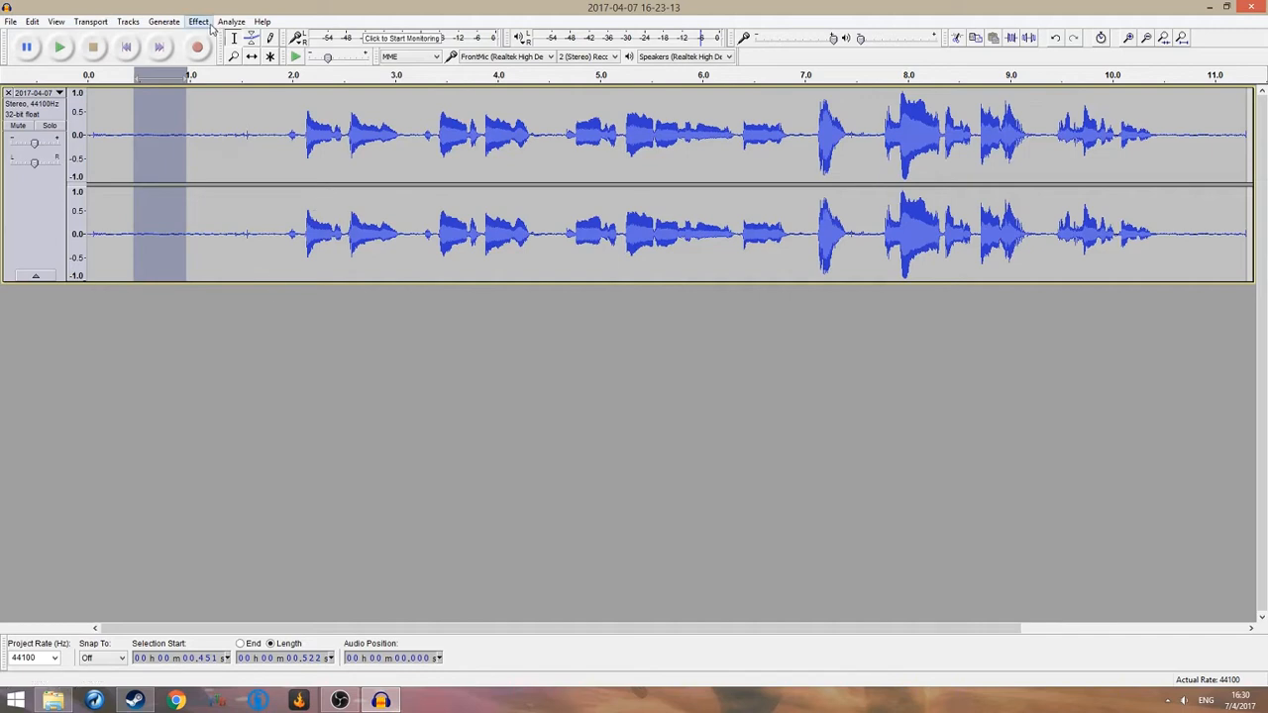
{"action": "left_click", "coordinate": [214, 229]}
{"action": "left_click_drag", "start_coordinate": [134, 238], "coordinate": [204, 239]}
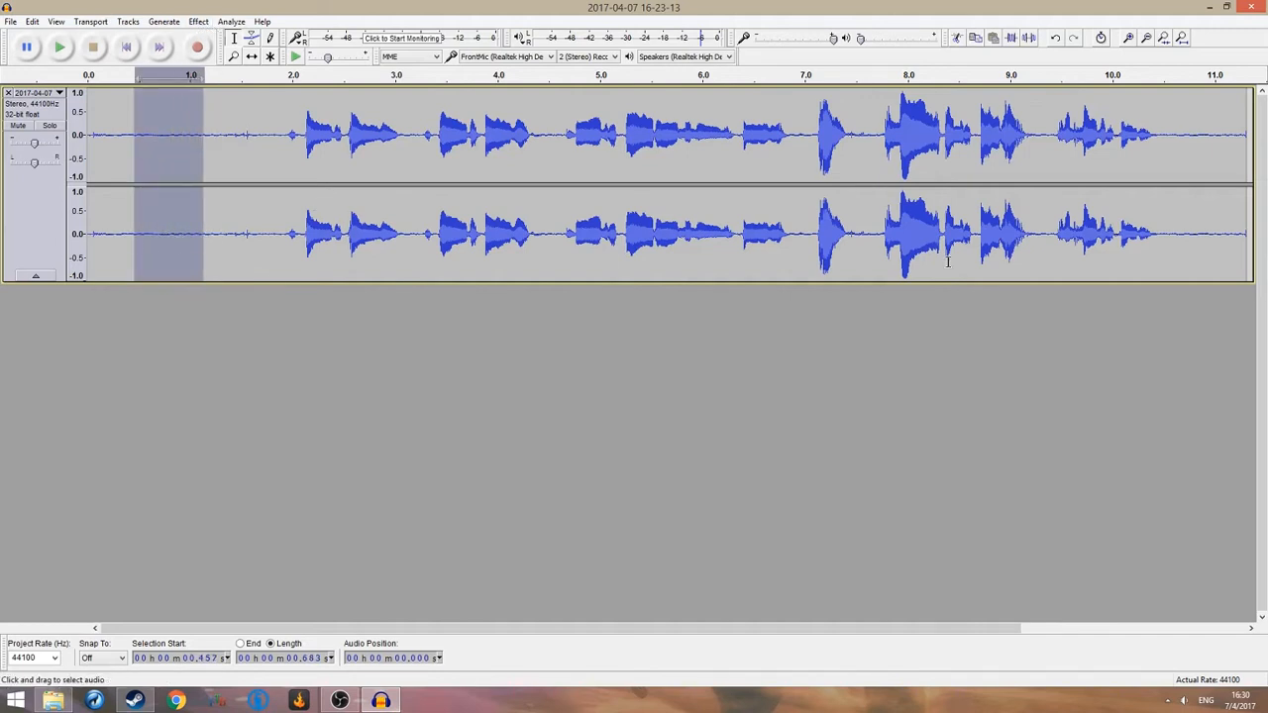
{"action": "left_click", "coordinate": [1127, 38]}
{"action": "left_click", "coordinate": [1127, 37]}
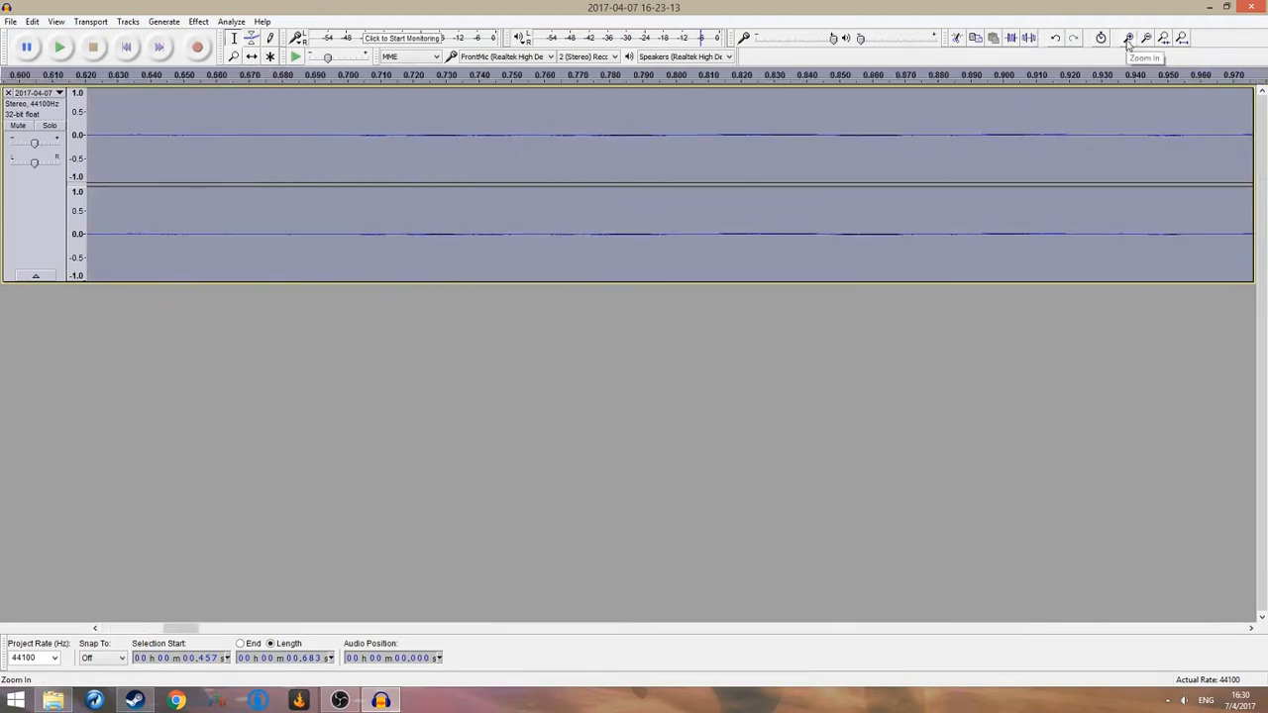
{"action": "left_click", "coordinate": [1146, 38]}
{"action": "left_click", "coordinate": [1146, 38]}
{"action": "left_click", "coordinate": [1181, 37]}
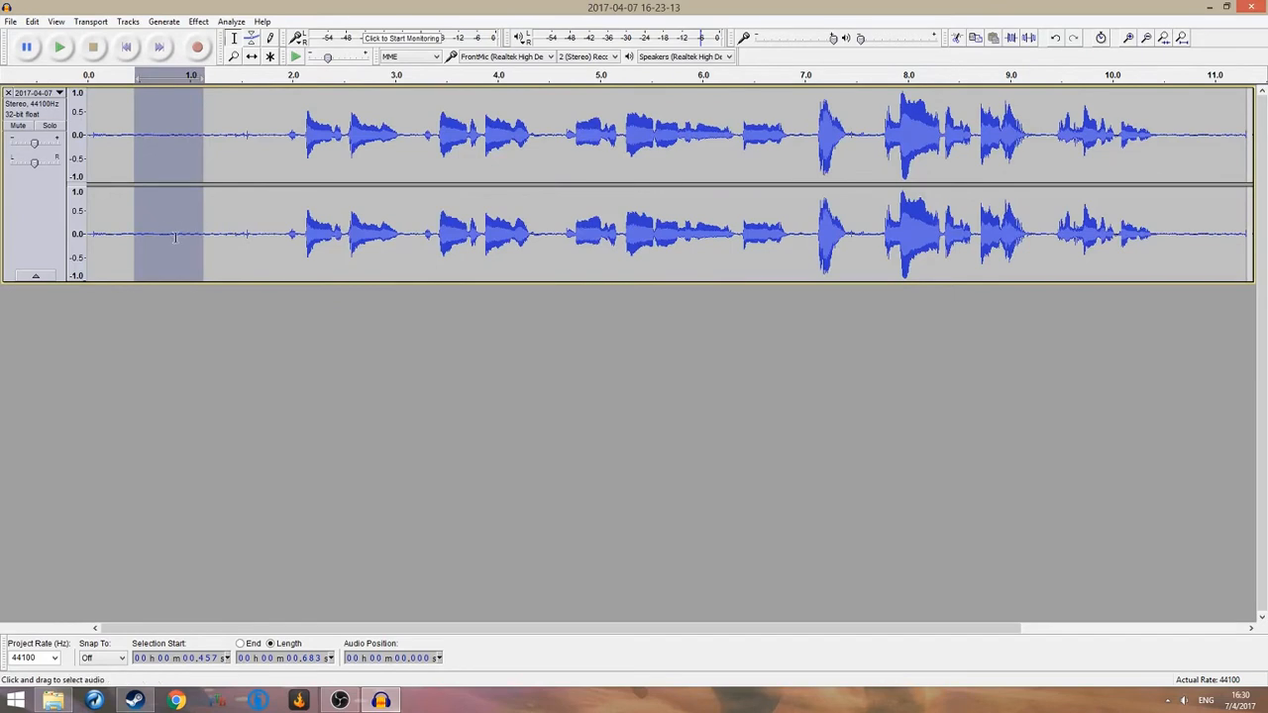
{"action": "left_click", "coordinate": [197, 22]}
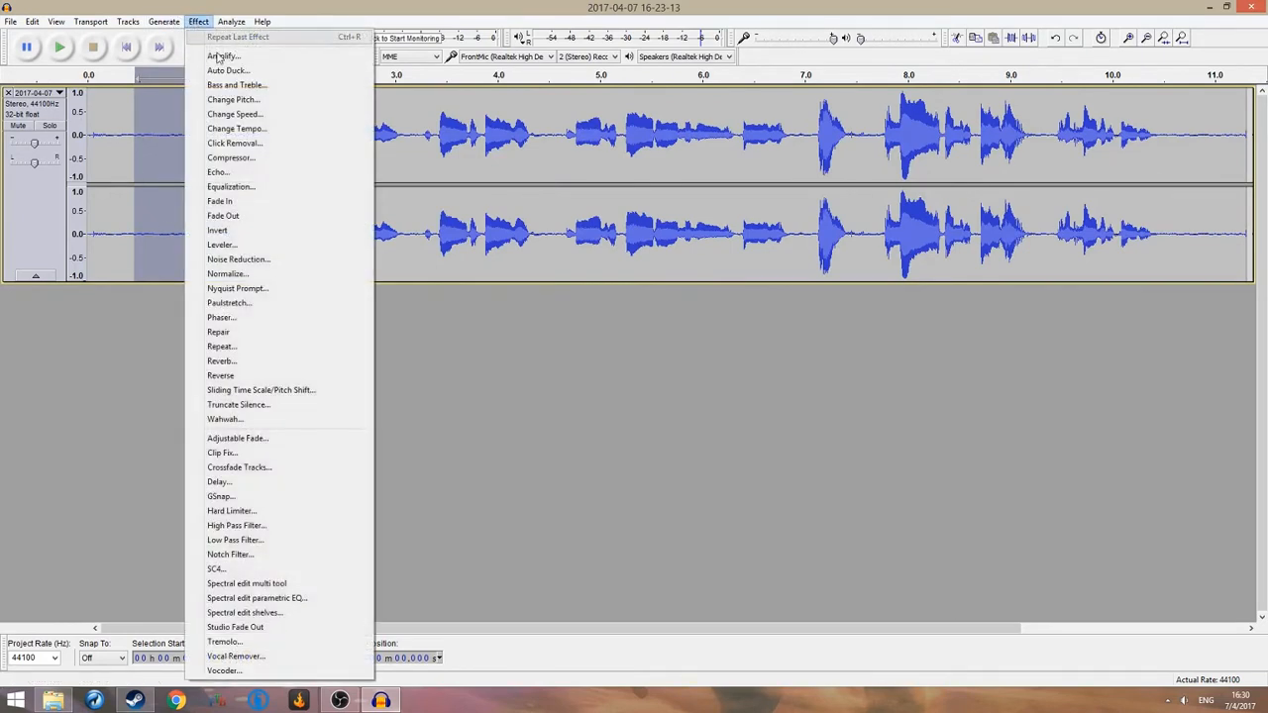
{"action": "left_click", "coordinate": [238, 258]}
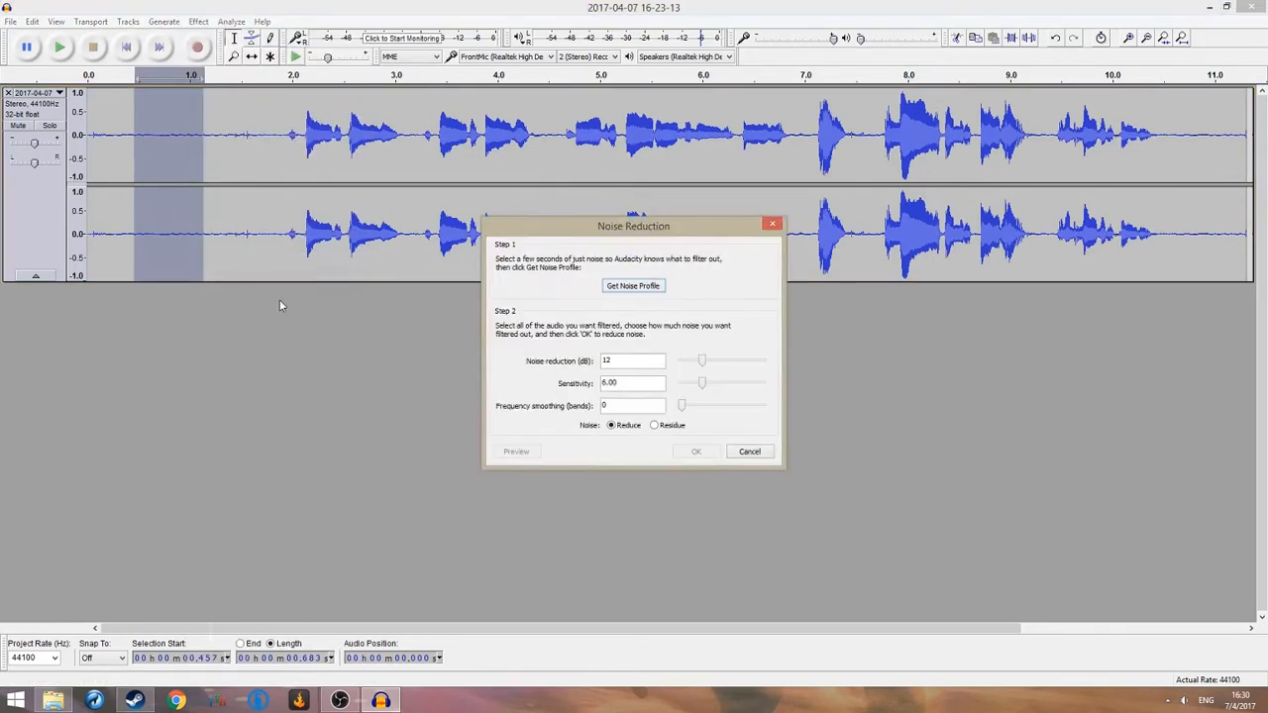
{"action": "left_click", "coordinate": [634, 286]}
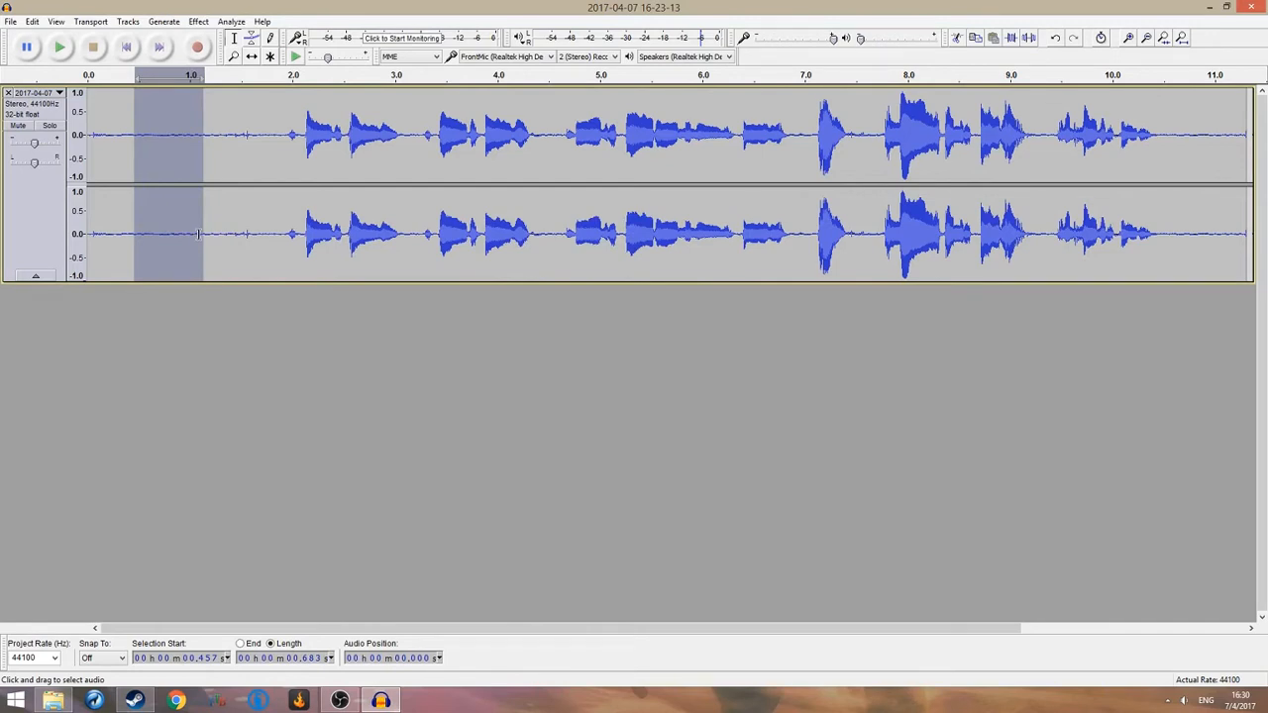
Apply Noise Reduction to the entire track with 12 dB reduction, sensitivity 6.00 and frequency smoothing 0
{"action": "left_click", "coordinate": [34, 203]}
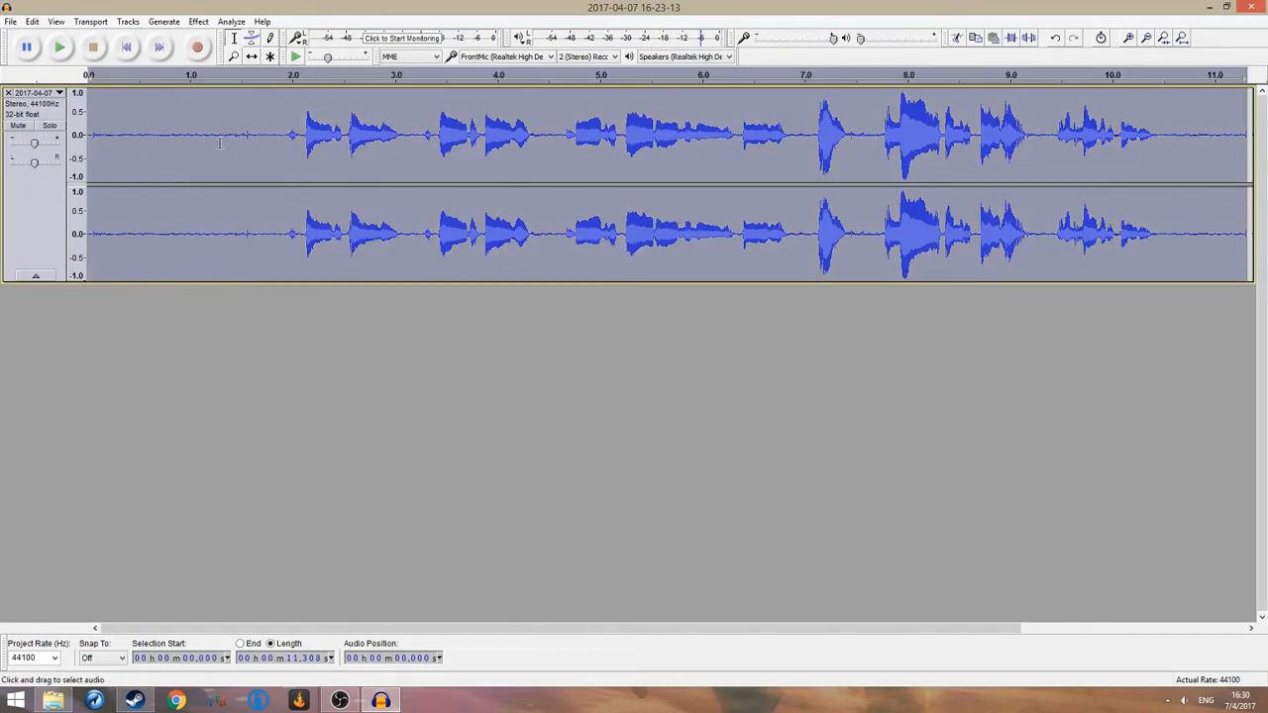
{"action": "left_click", "coordinate": [199, 21]}
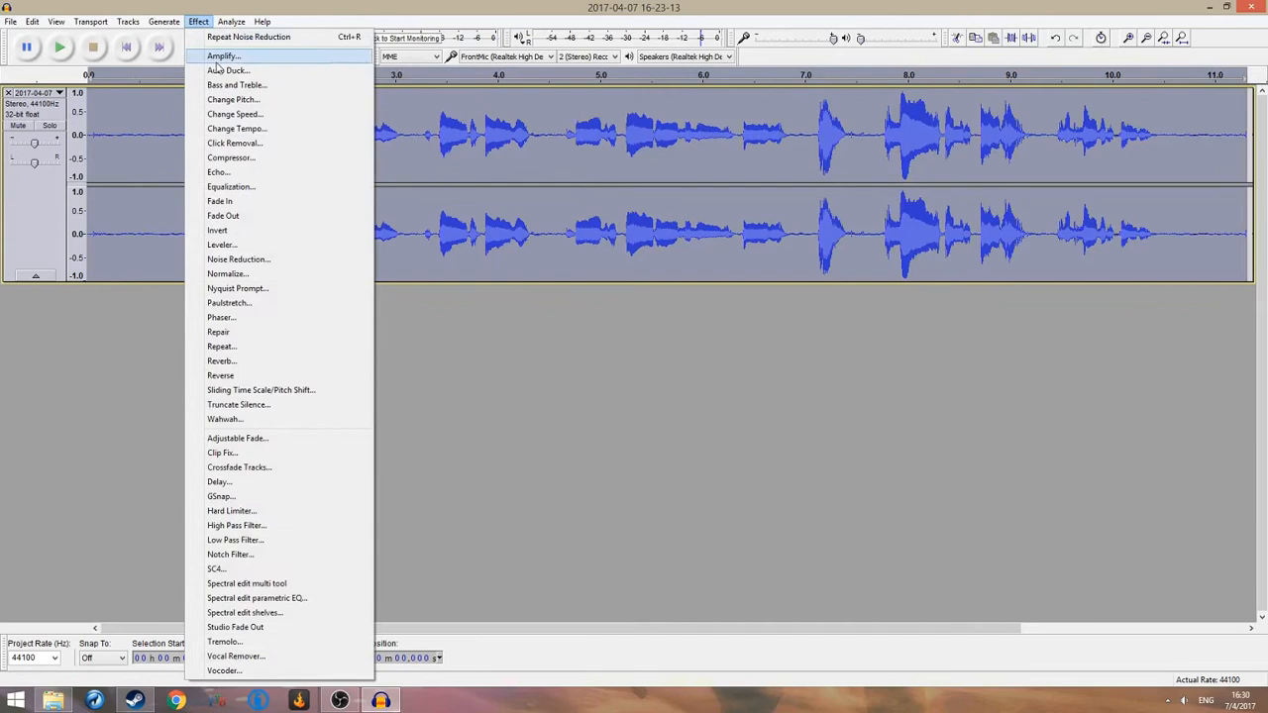
{"action": "left_click", "coordinate": [257, 258]}
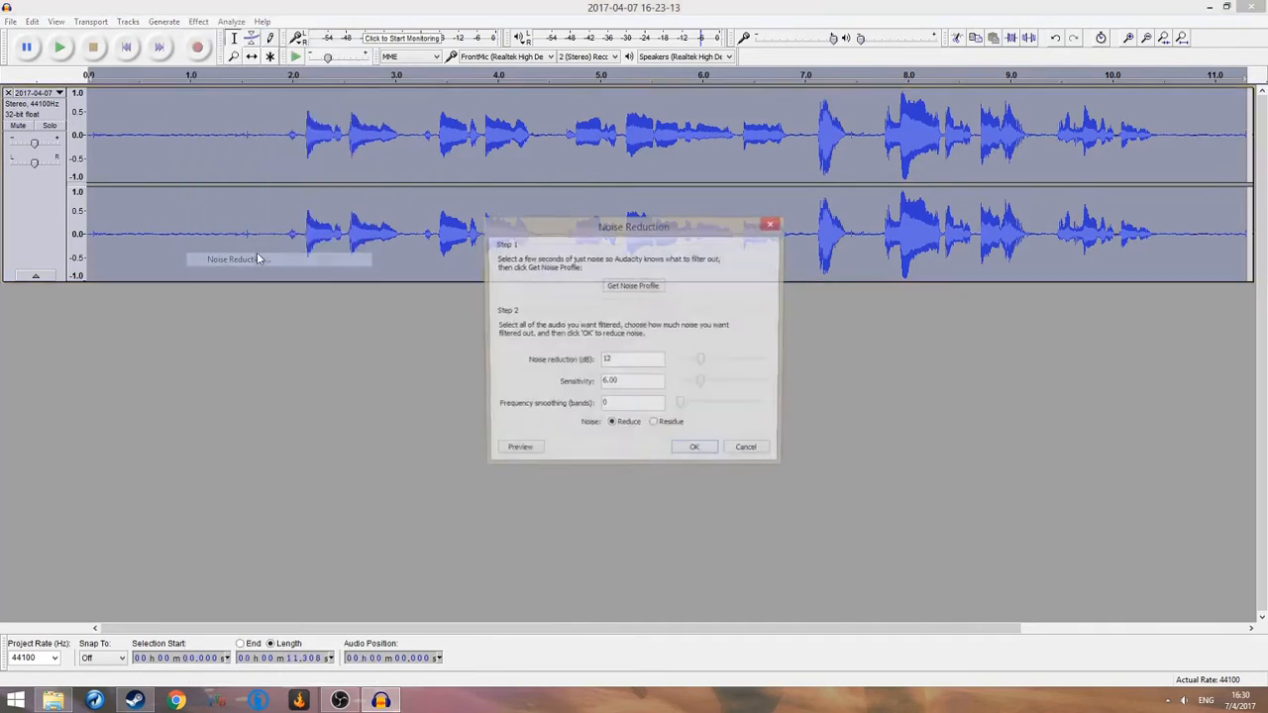
{"action": "left_click", "coordinate": [698, 452]}
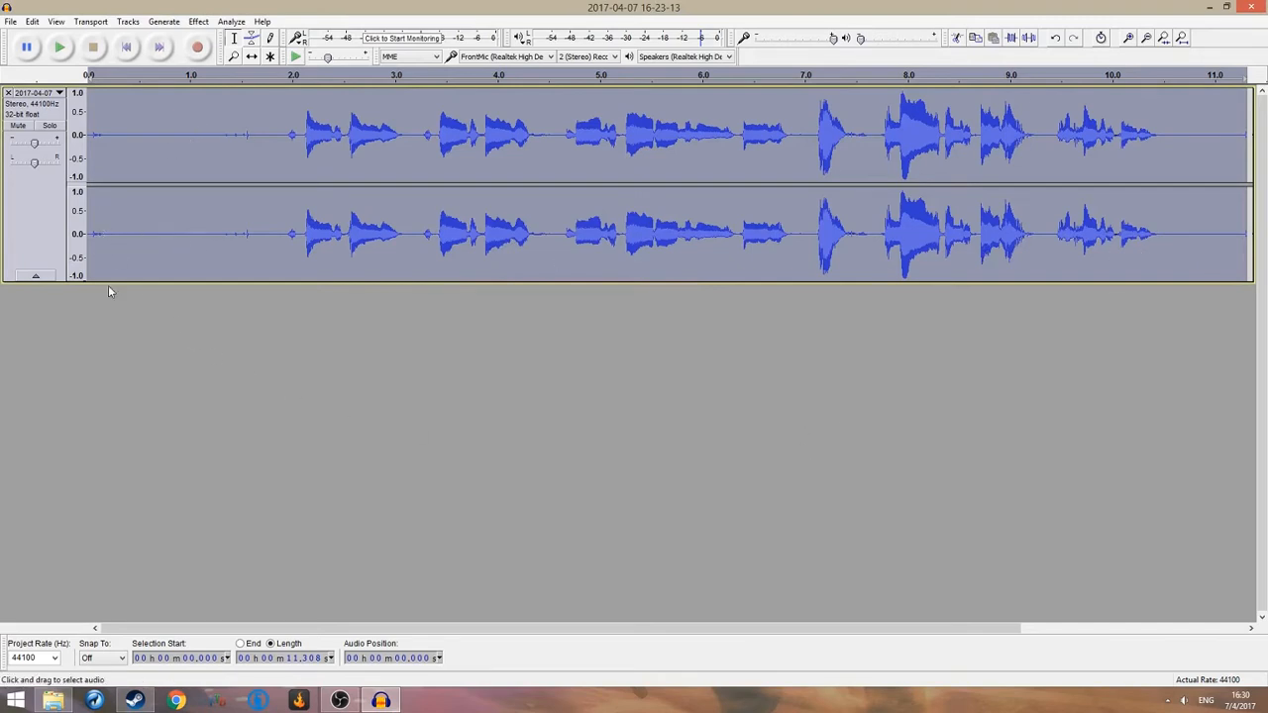
Play the noise-reduced track from about 1.67 s to check the sound, and stop playback
{"action": "left_click", "coordinate": [260, 234]}
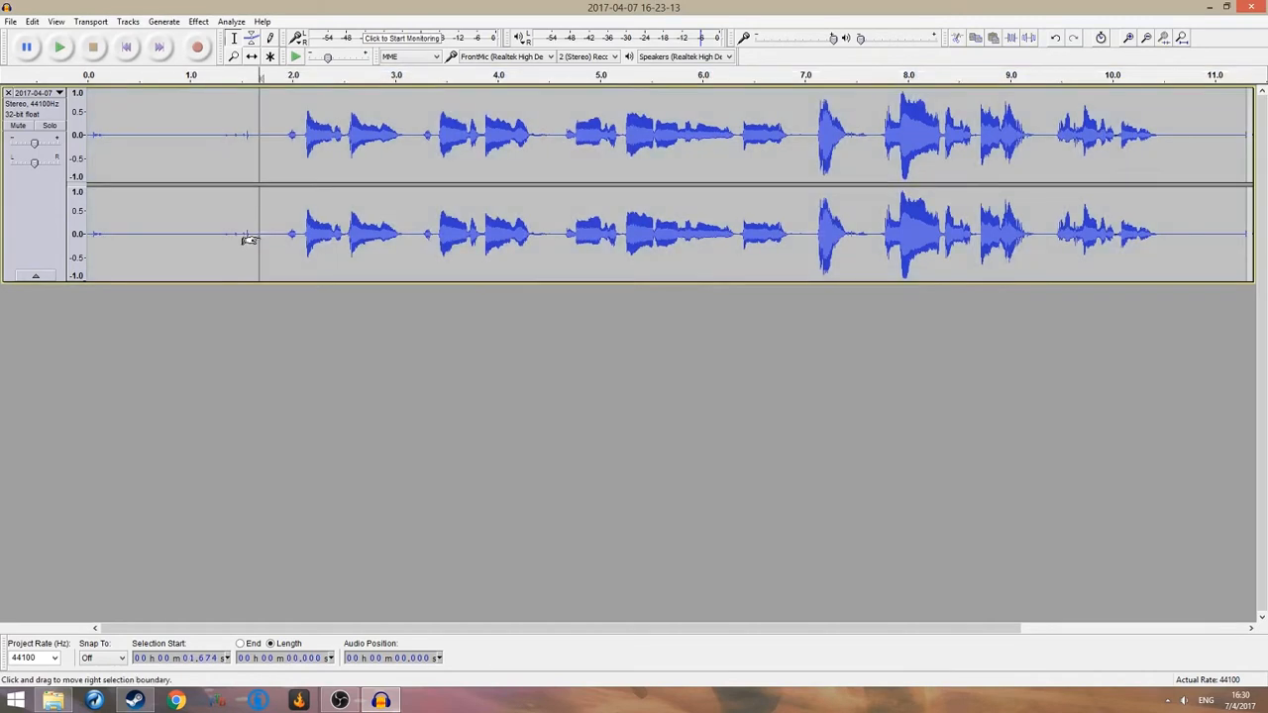
{"action": "left_click", "coordinate": [61, 48]}
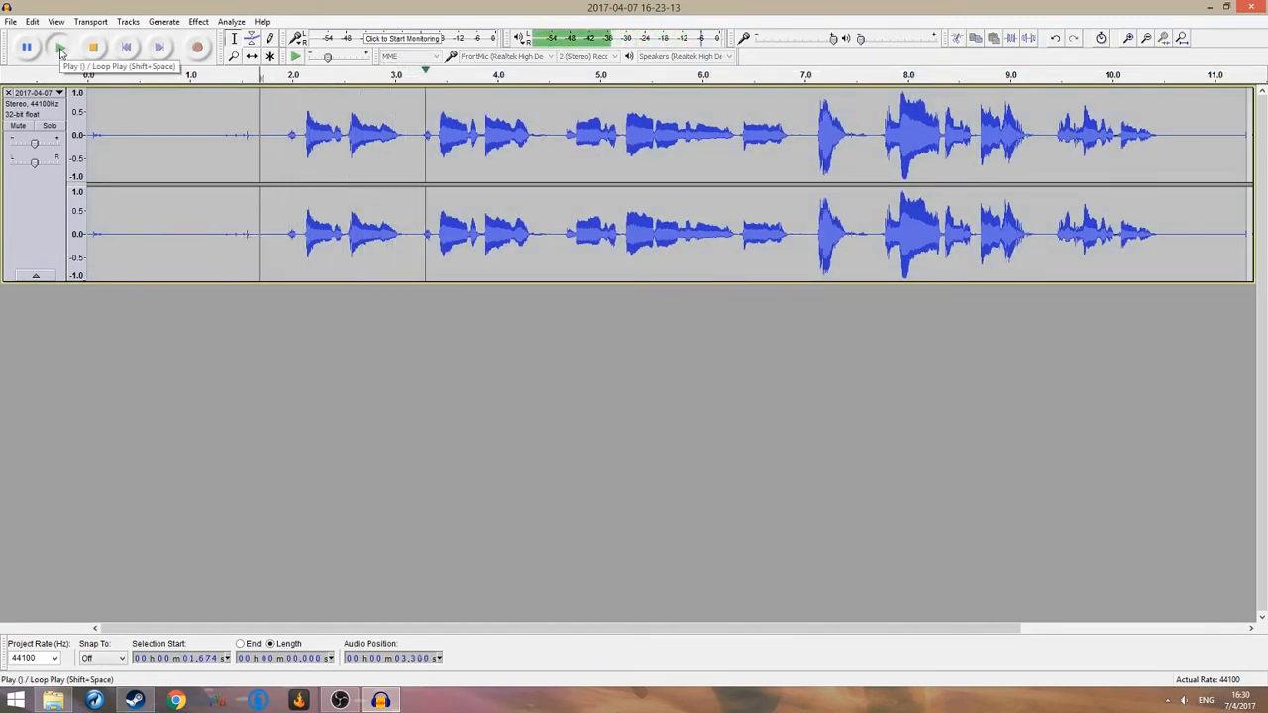
{"action": "left_click", "coordinate": [94, 48]}
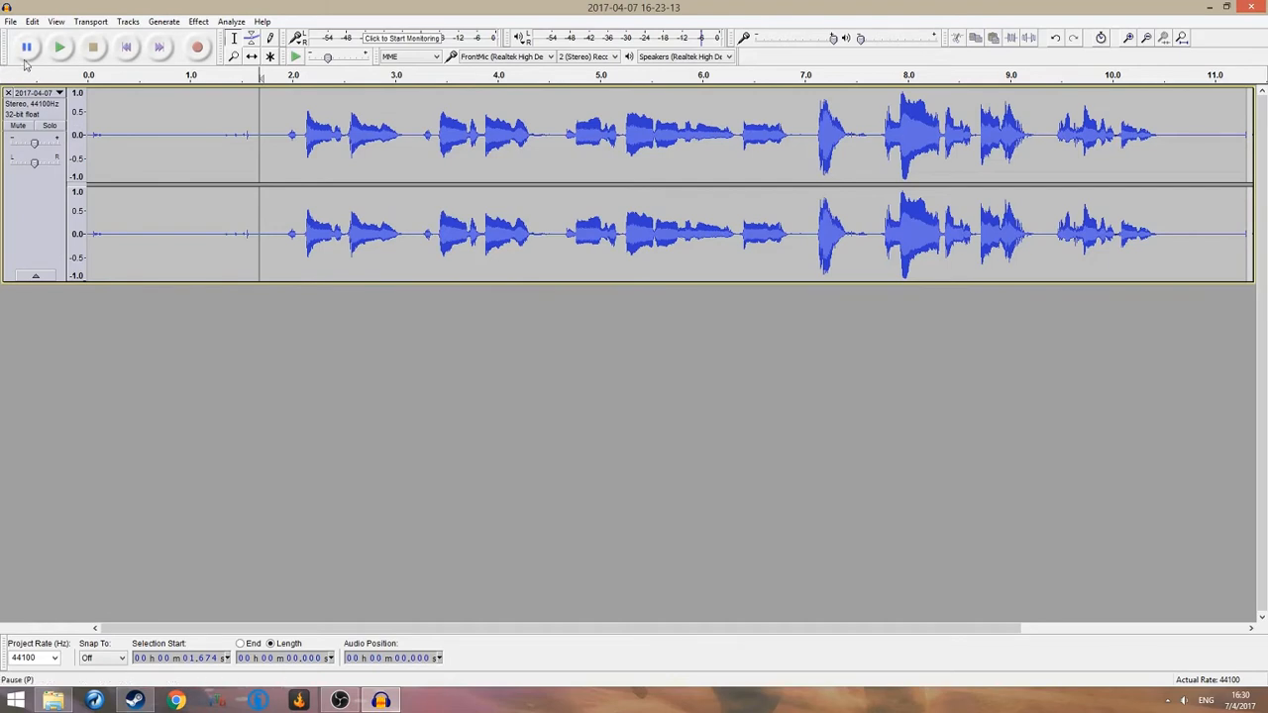
Return the cursor to the track start, begin an audio export and choose the Captures folder as its destination
{"action": "key", "text": "Home"}
{"action": "left_click", "coordinate": [10, 22]}
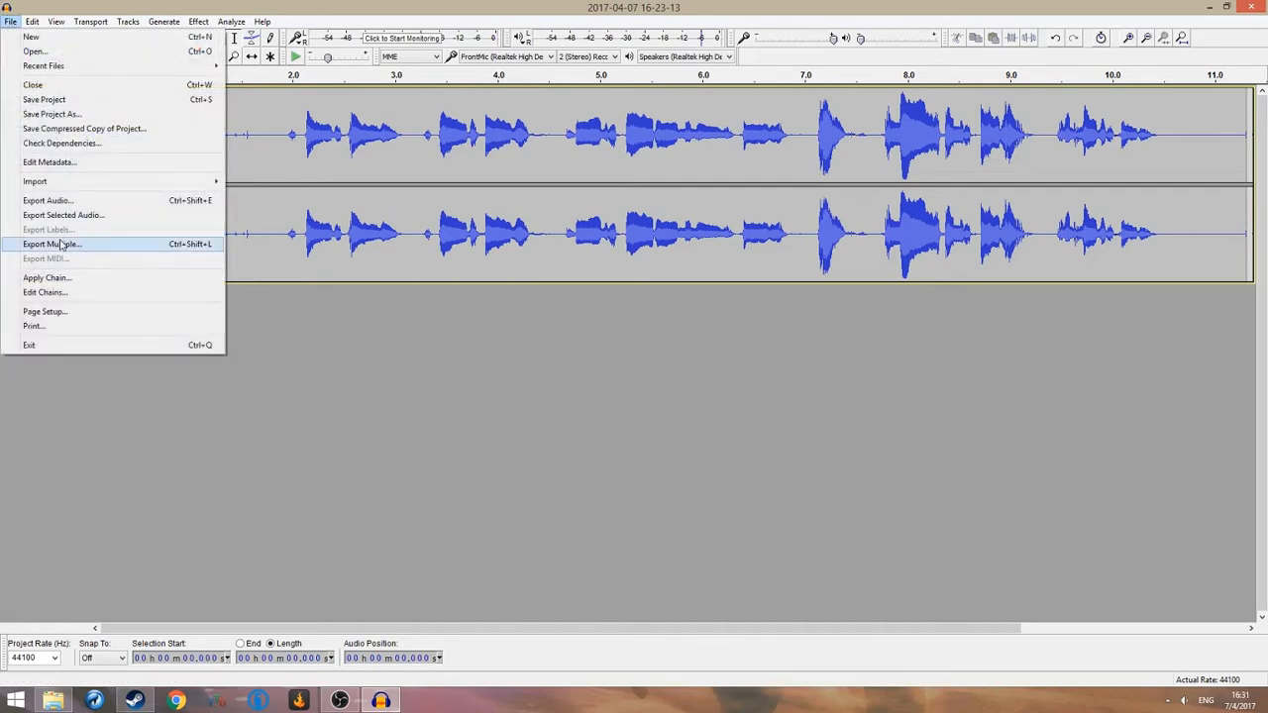
{"action": "left_click", "coordinate": [66, 201]}
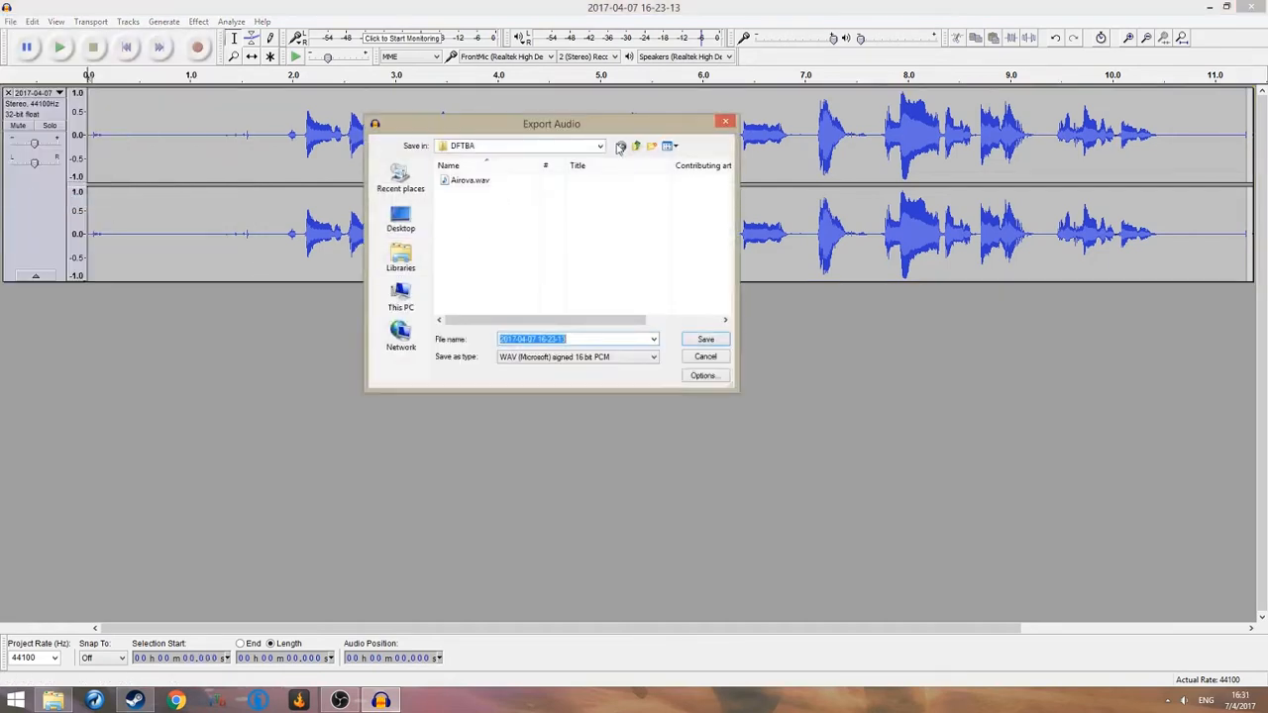
{"action": "left_click", "coordinate": [401, 255]}
{"action": "double_click", "coordinate": [604, 212]}
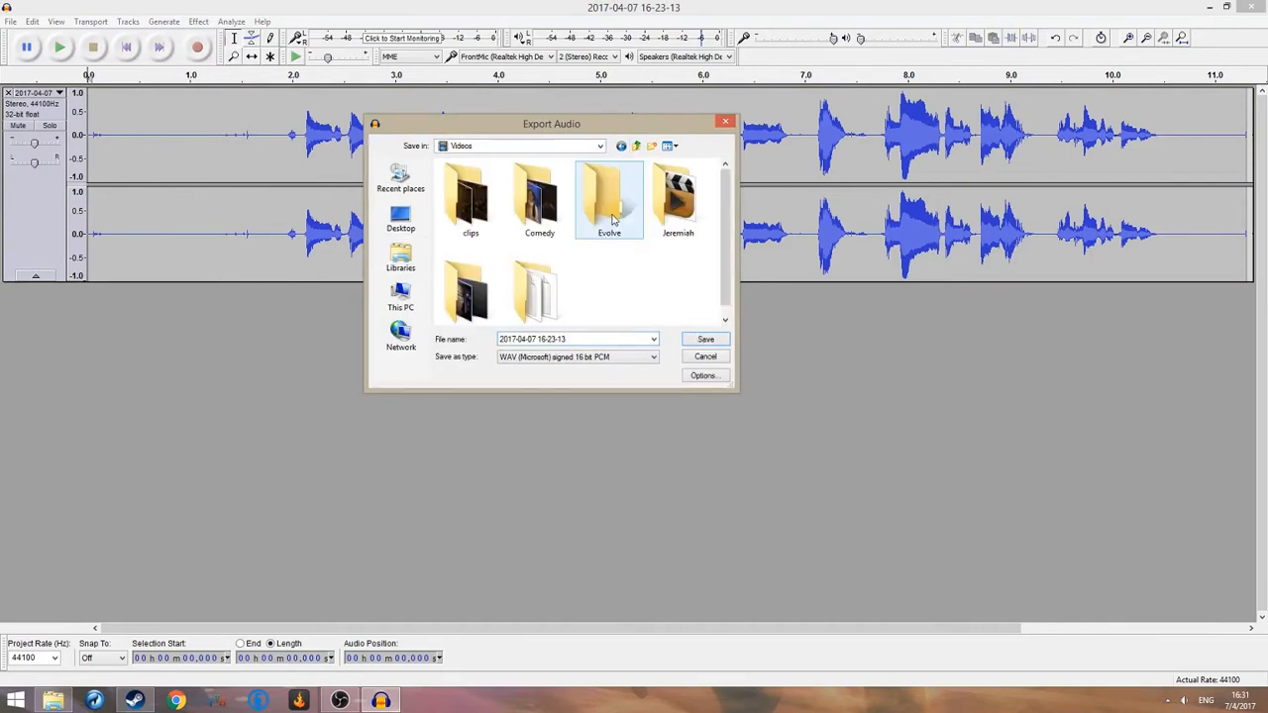
{"action": "double_click", "coordinate": [535, 203]}
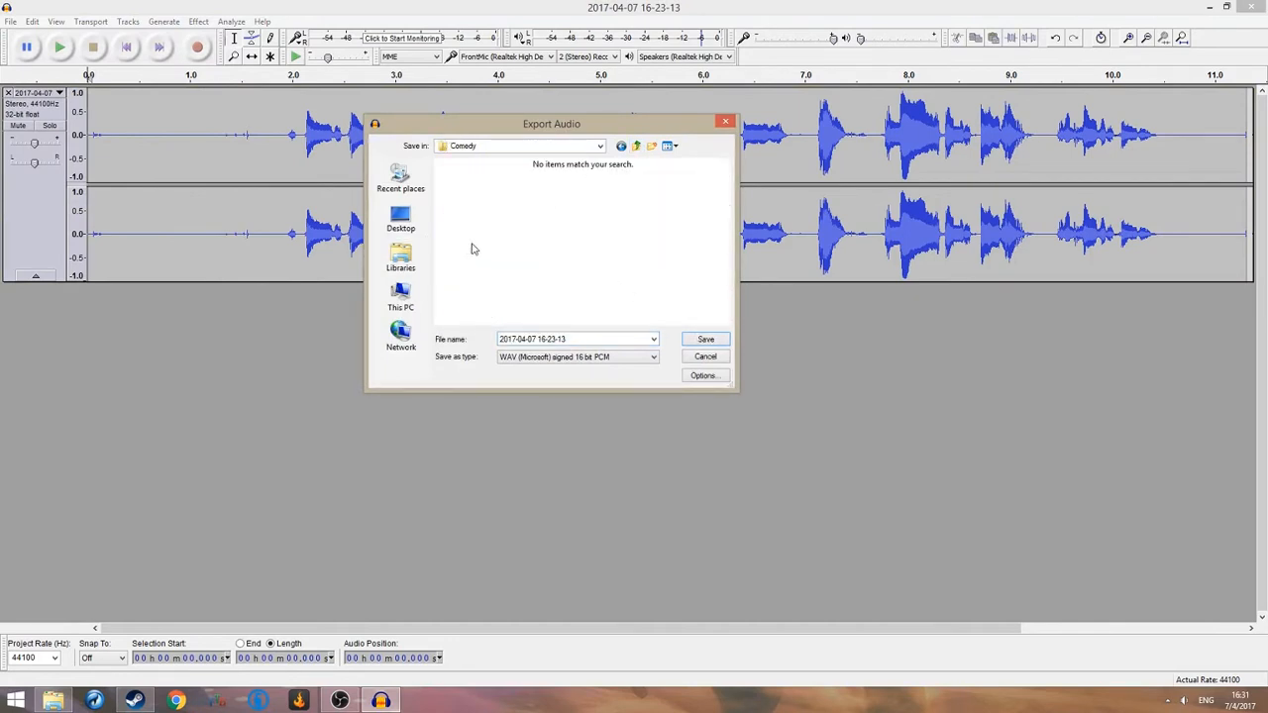
{"action": "key", "text": "BackSpace"}
{"action": "double_click", "coordinate": [476, 205]}
{"action": "double_click", "coordinate": [463, 193]}
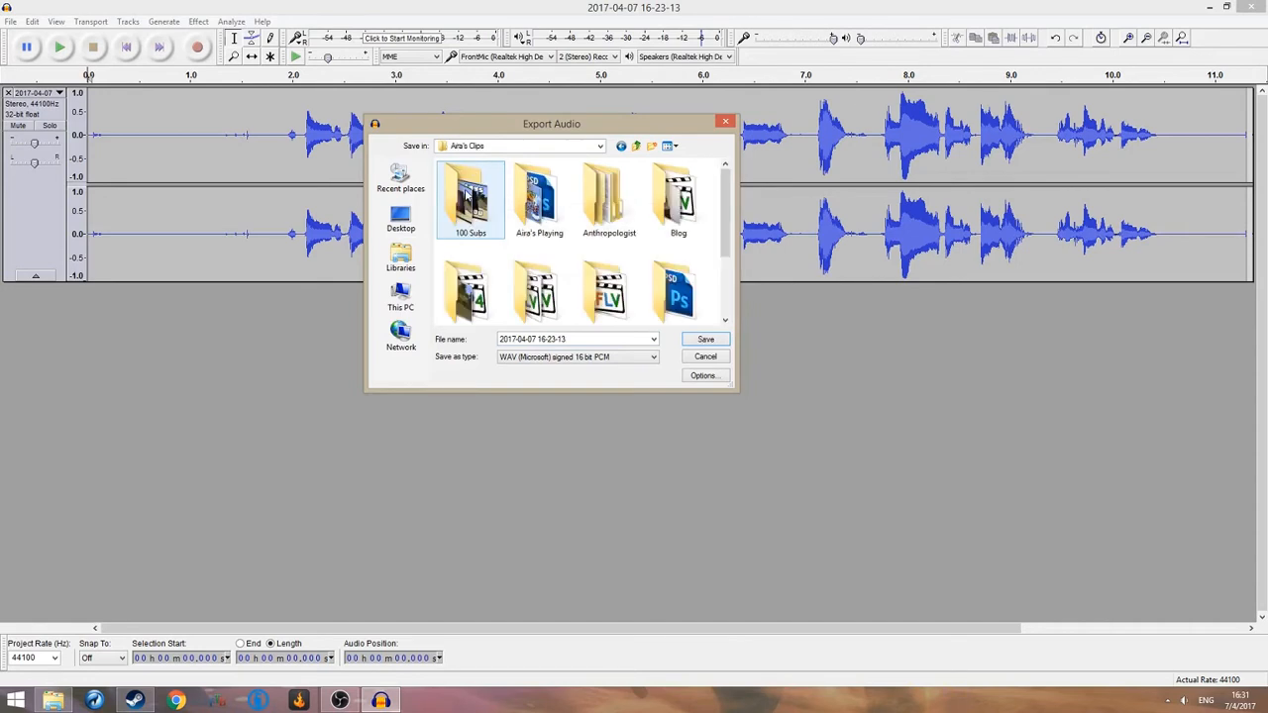
{"action": "scroll", "coordinate": [535, 257], "scroll_direction": "down", "scroll_amount": 3}
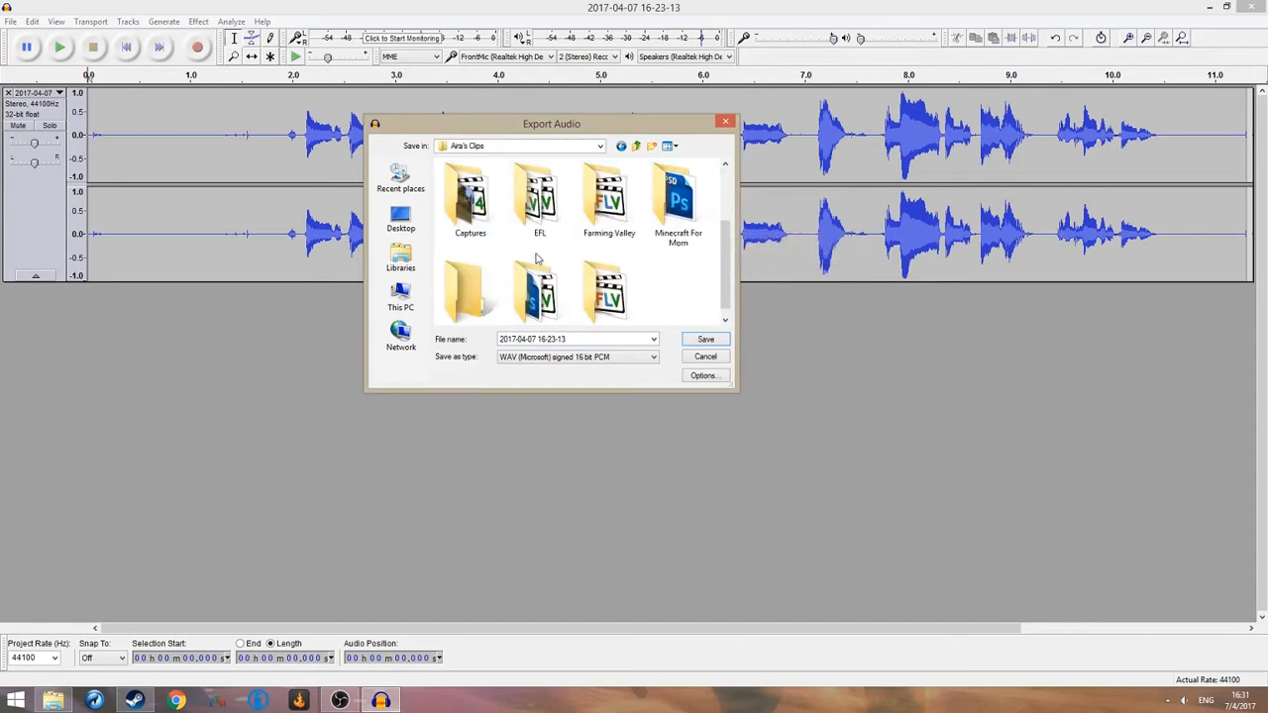
{"action": "double_click", "coordinate": [485, 235]}
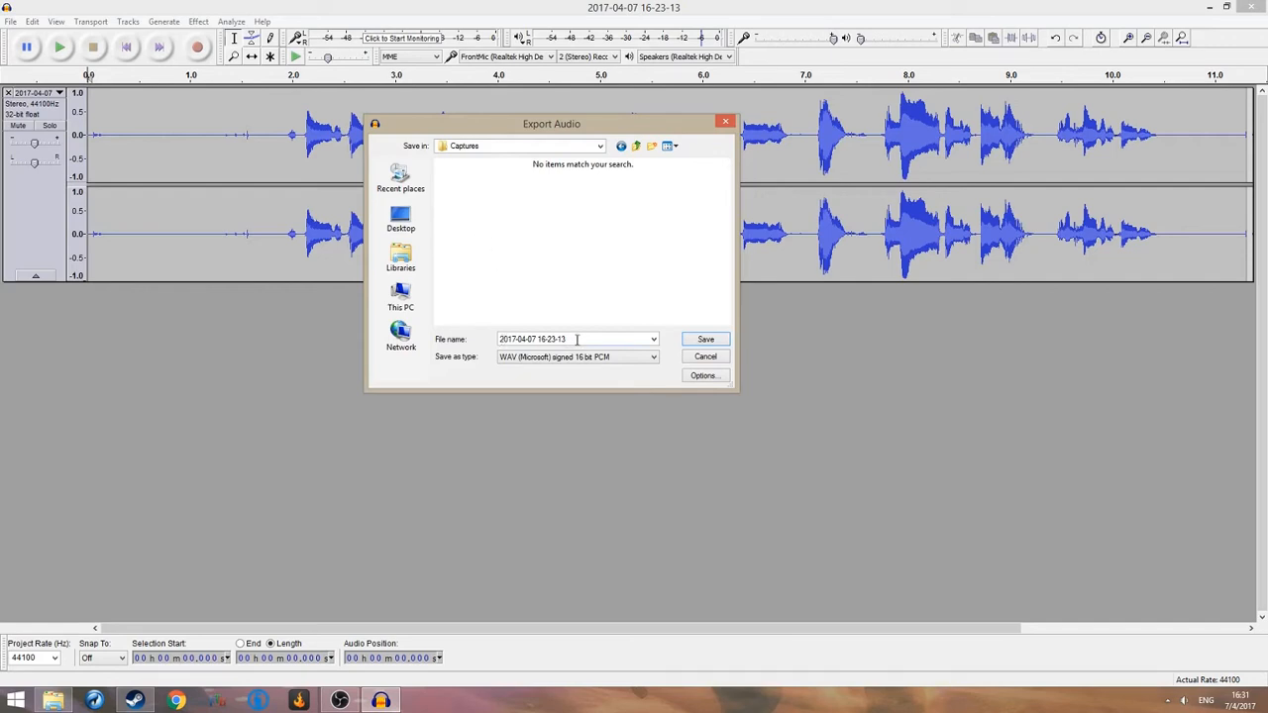
{"action": "left_click", "coordinate": [708, 341]}
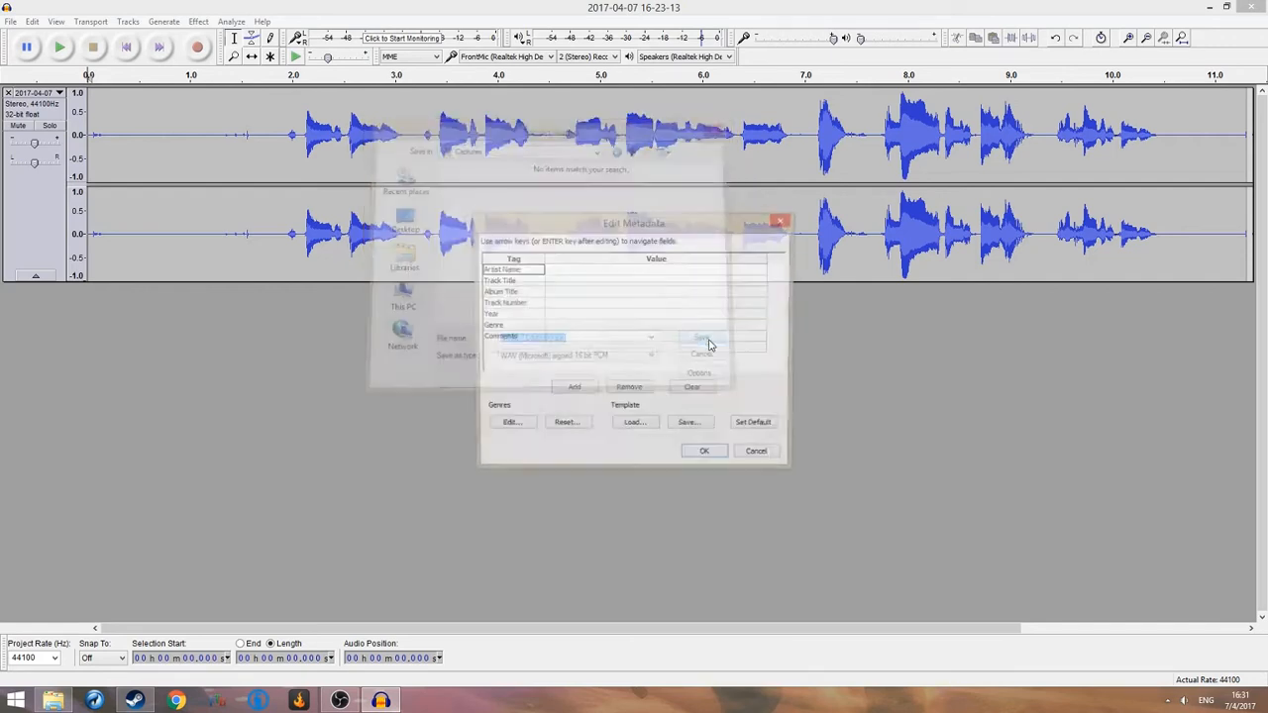
{"action": "left_click", "coordinate": [708, 456]}
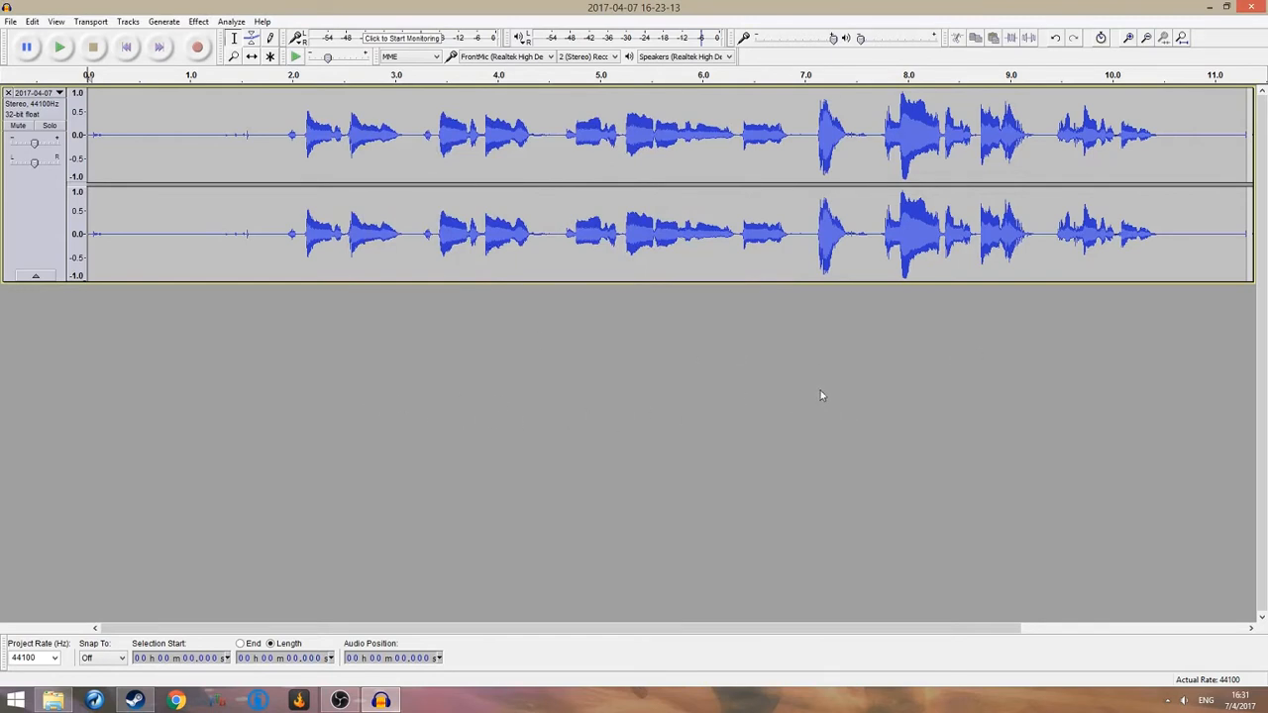
{"action": "left_click", "coordinate": [1251, 6]}
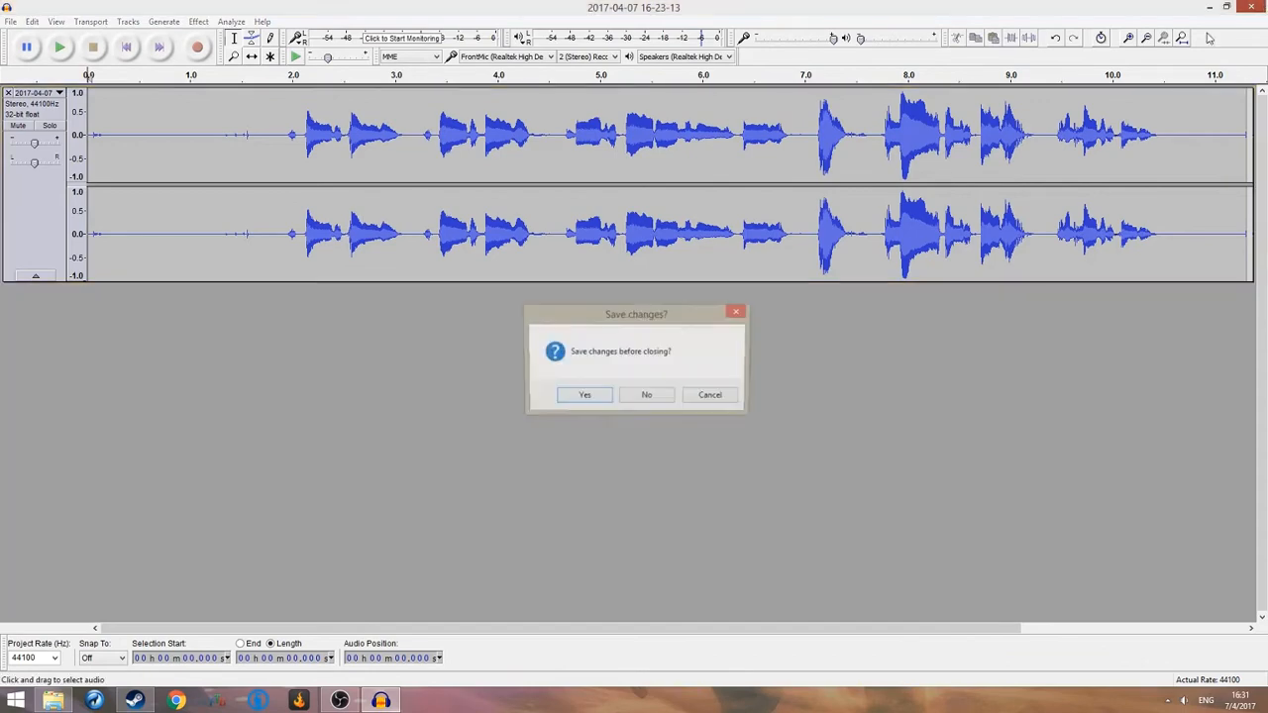
{"action": "left_click", "coordinate": [657, 397]}
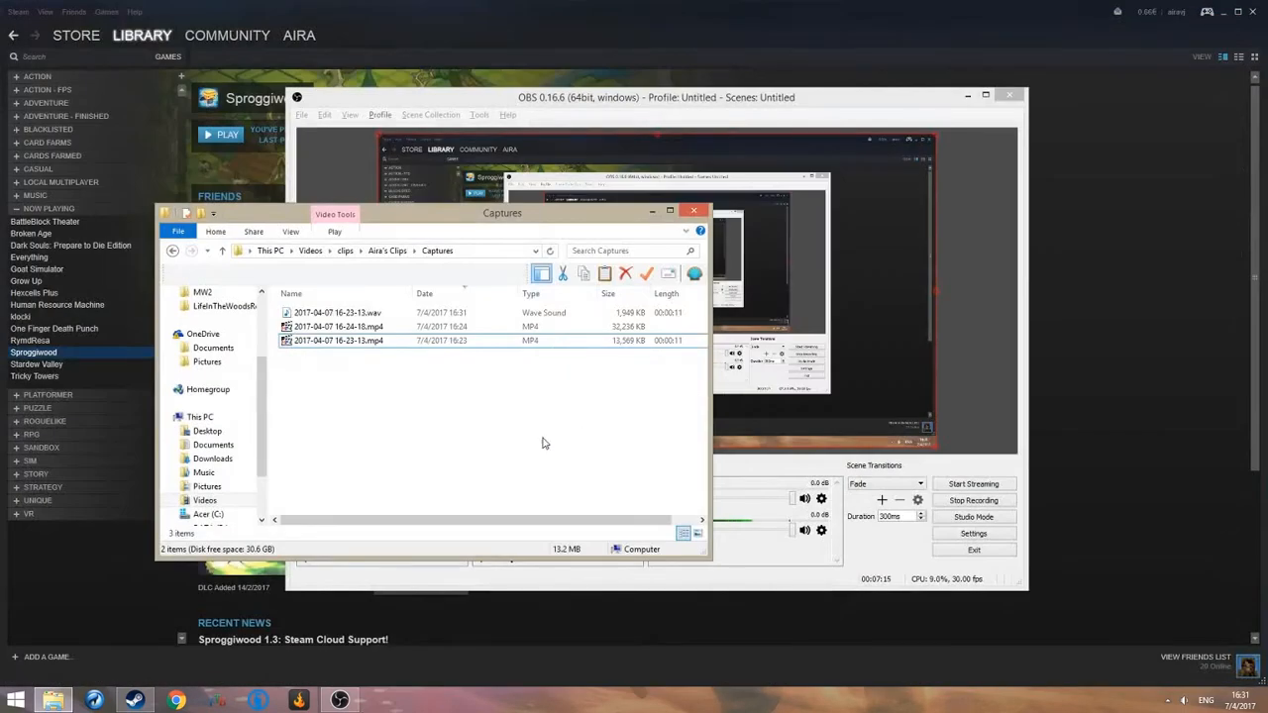
Switch to Adobe Premiere Pro and create a new project named Demonstration, skipping the initial sequence setup
{"action": "left_click", "coordinate": [345, 314]}
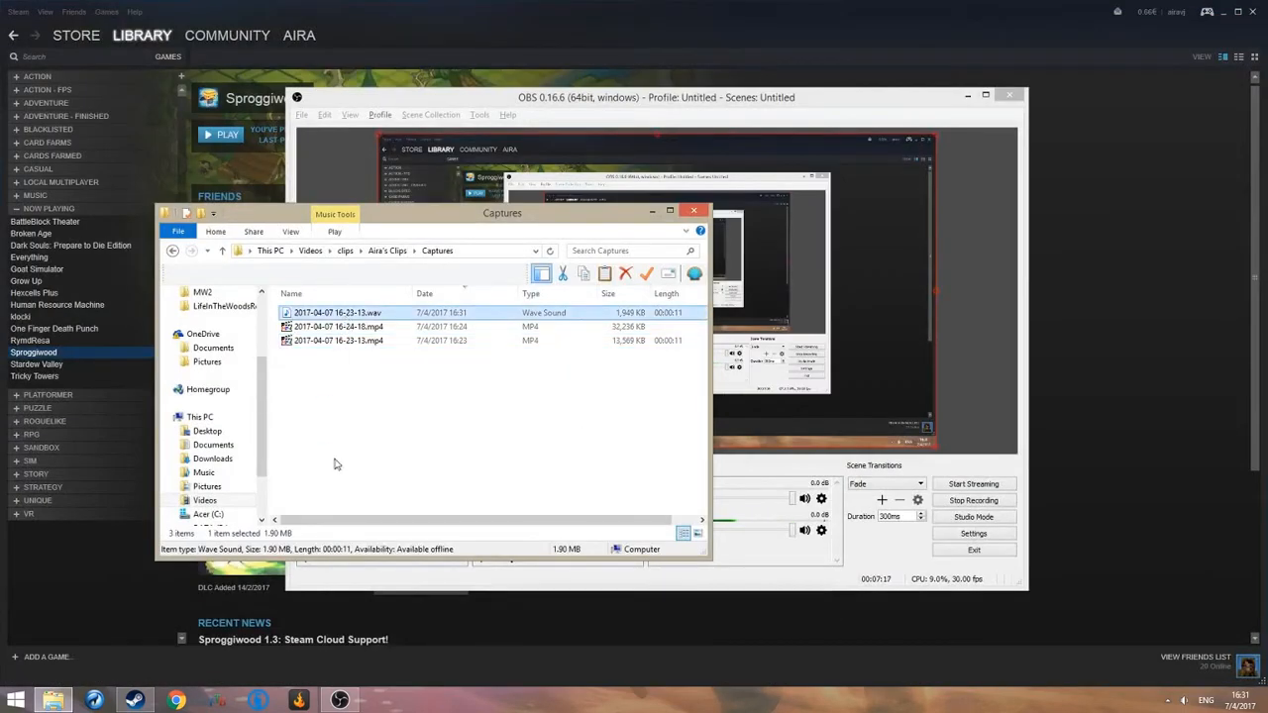
{"action": "left_click", "coordinate": [337, 465]}
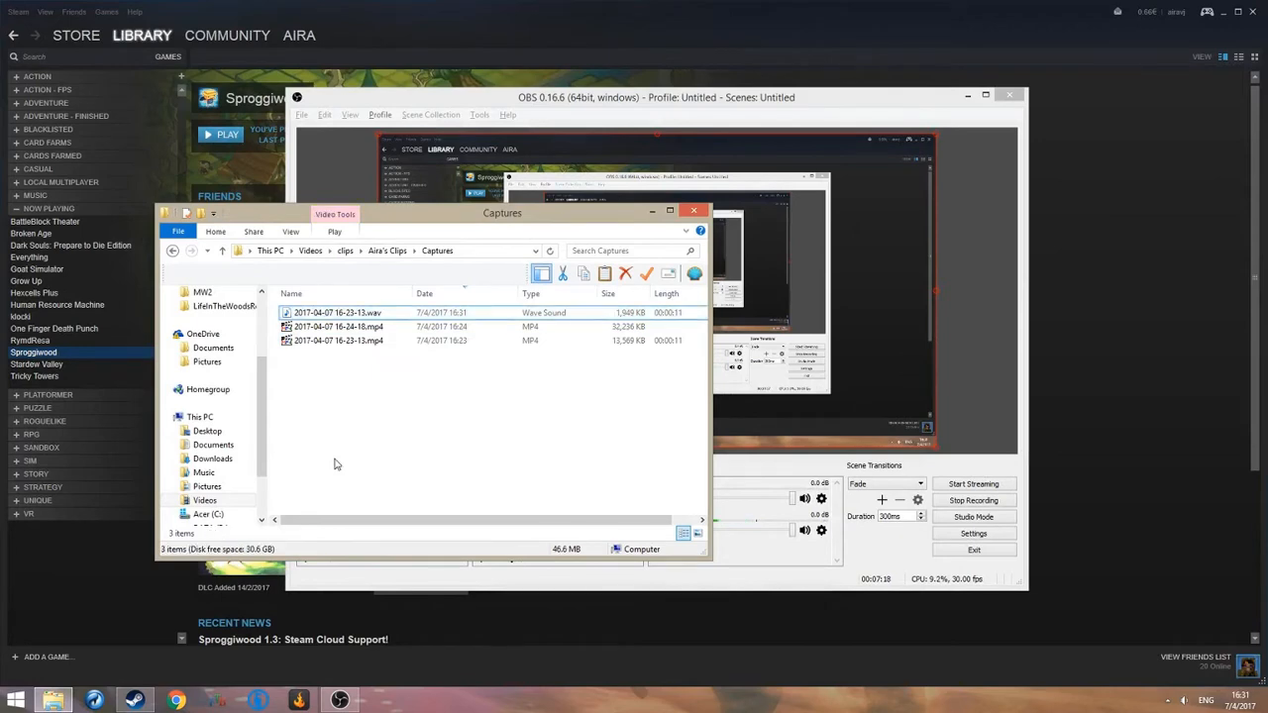
{"action": "left_click", "coordinate": [13, 702]}
{"action": "left_click", "coordinate": [79, 369]}
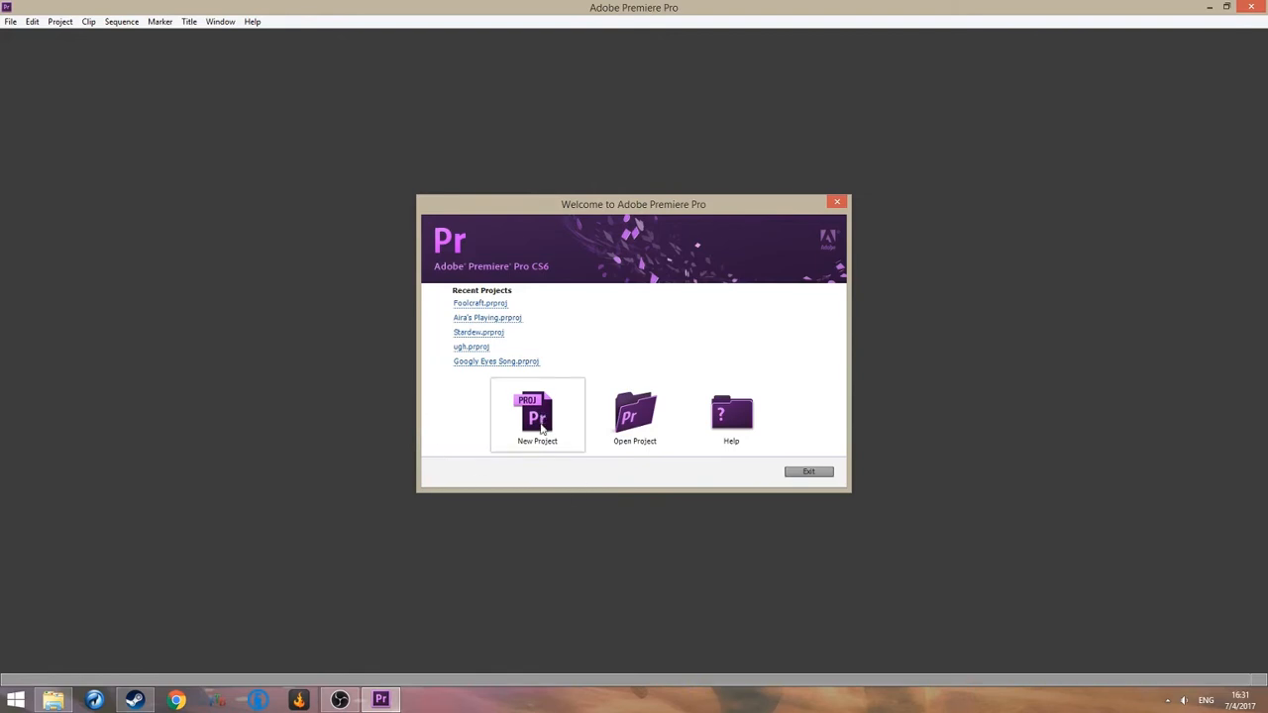
{"action": "left_click", "coordinate": [544, 424]}
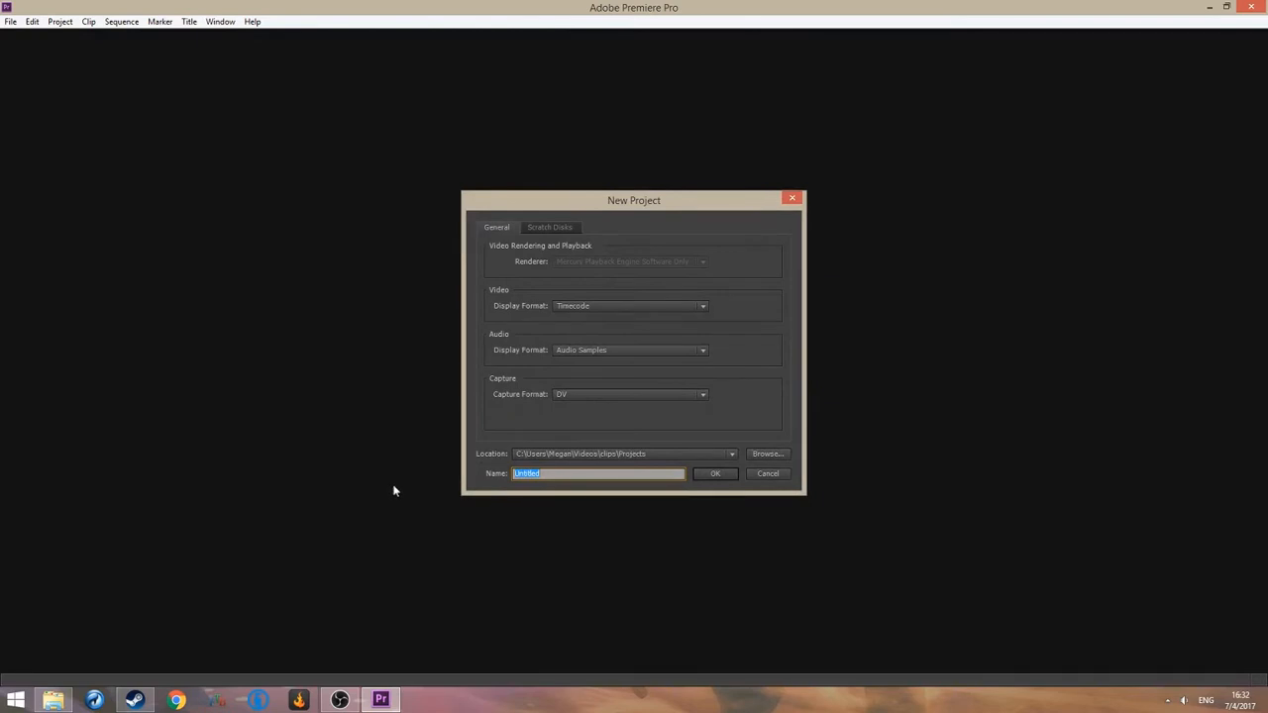
{"action": "type", "text": "Demonstration"}
{"action": "left_click", "coordinate": [713, 473]}
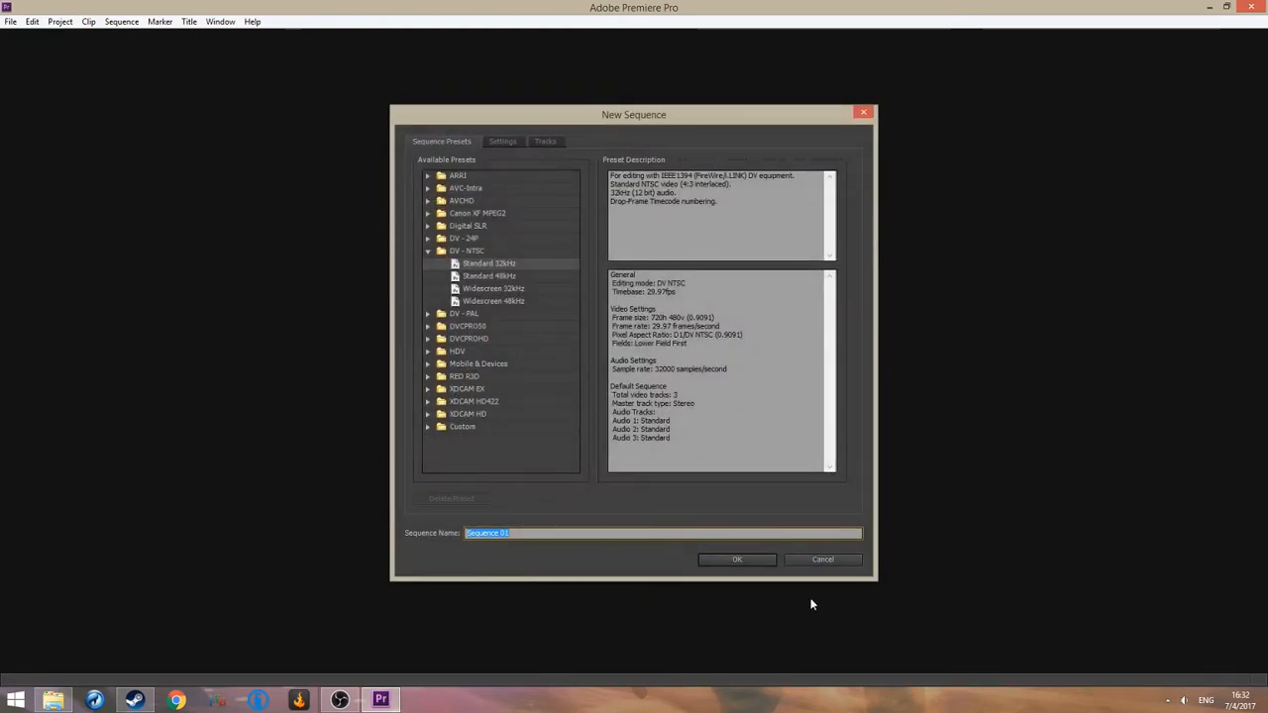
{"action": "left_click", "coordinate": [825, 559]}
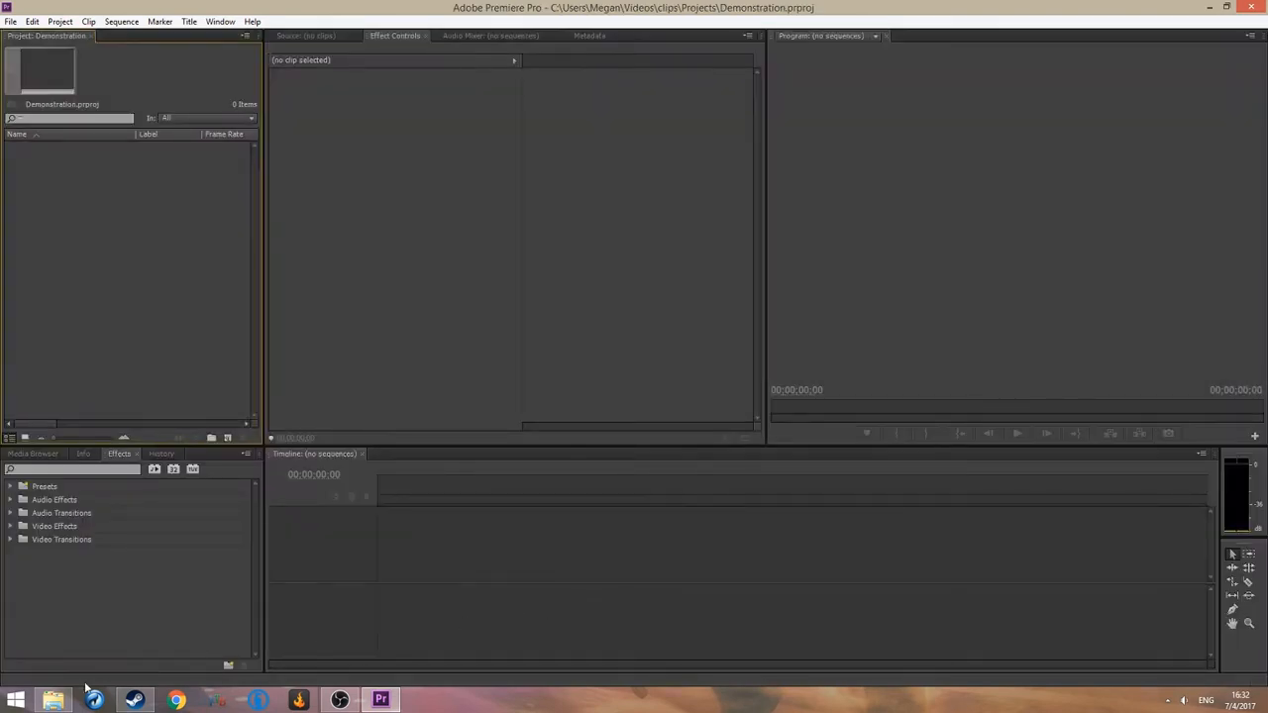
{"action": "left_click", "coordinate": [54, 700]}
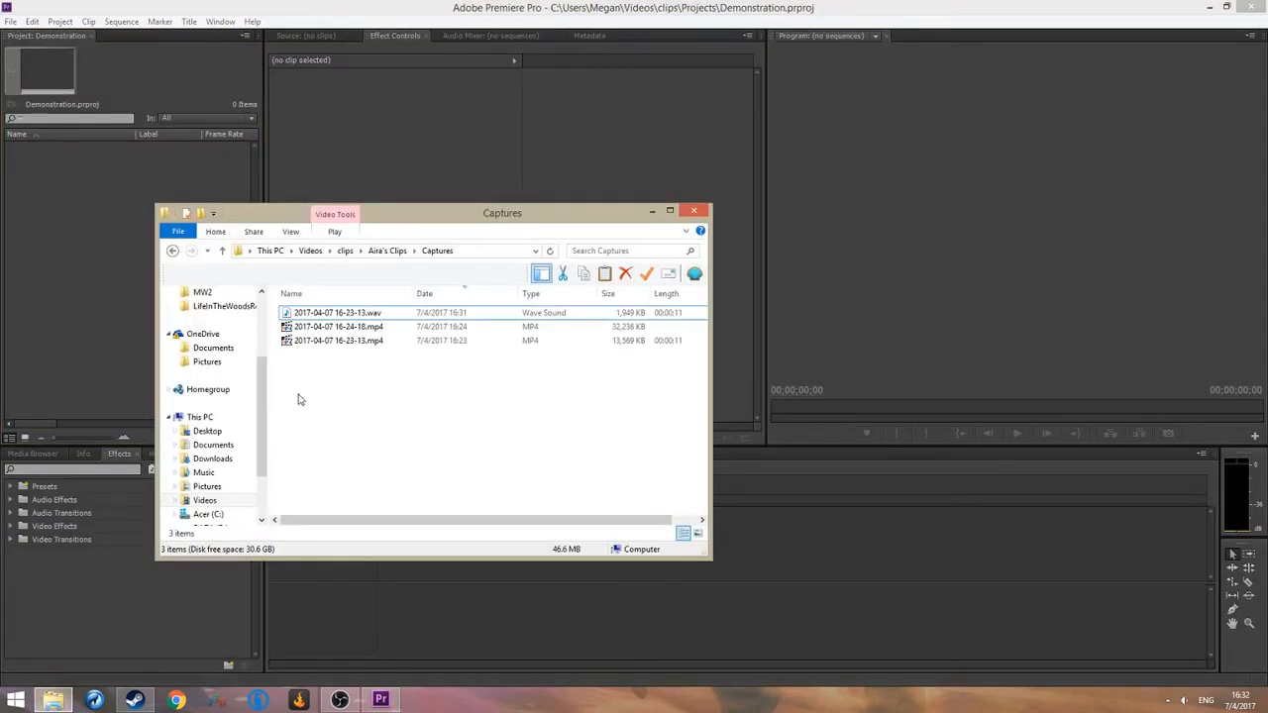
{"action": "left_click", "coordinate": [330, 313]}
{"action": "left_click", "coordinate": [328, 340], "text": "ctrl"}
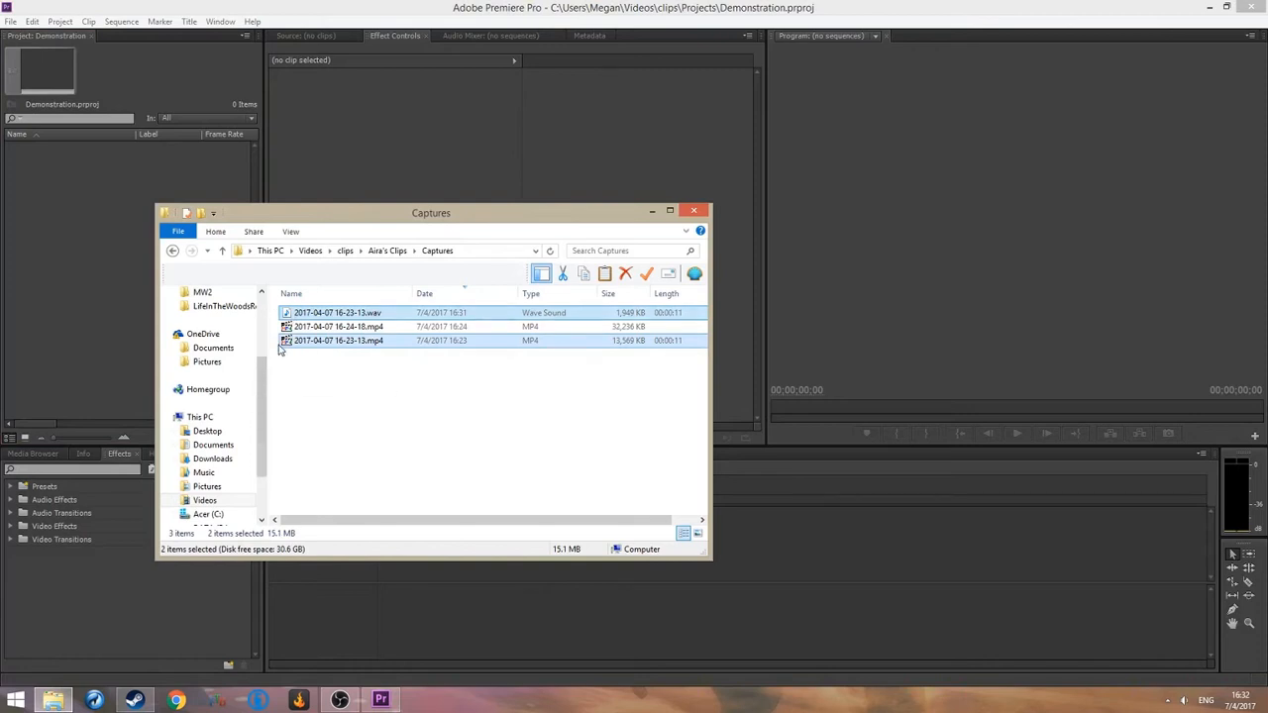
{"action": "left_click_drag", "start_coordinate": [293, 315], "coordinate": [68, 259]}
{"action": "left_click", "coordinate": [441, 14]}
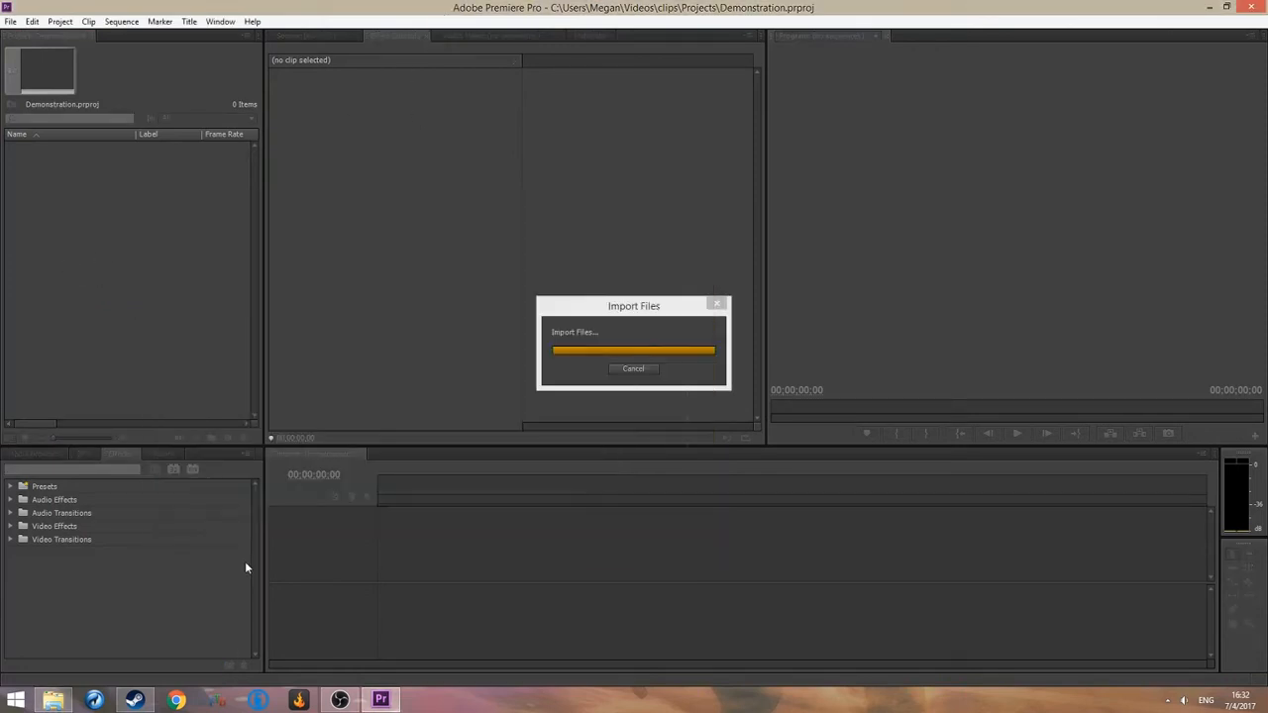
{"action": "left_click", "coordinate": [34, 248]}
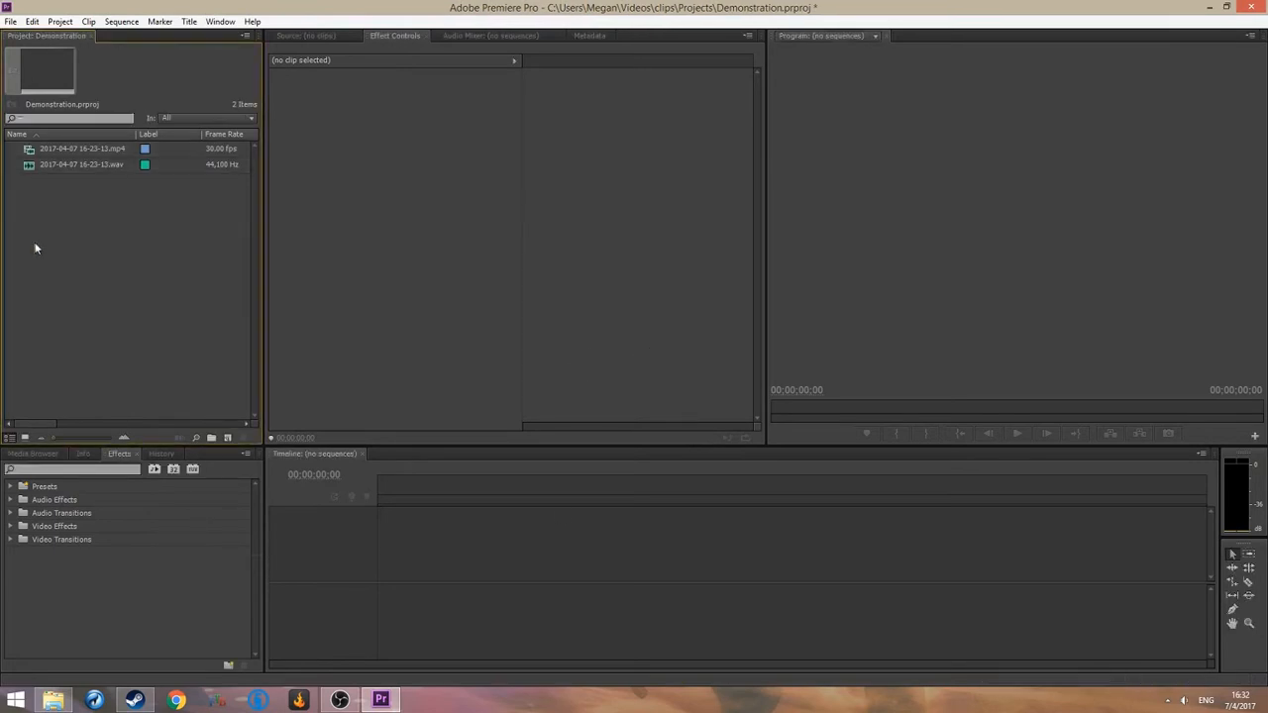
Create a new sequence from the imported MP4 clip and select that clip in the timeline
{"action": "left_click", "coordinate": [30, 151]}
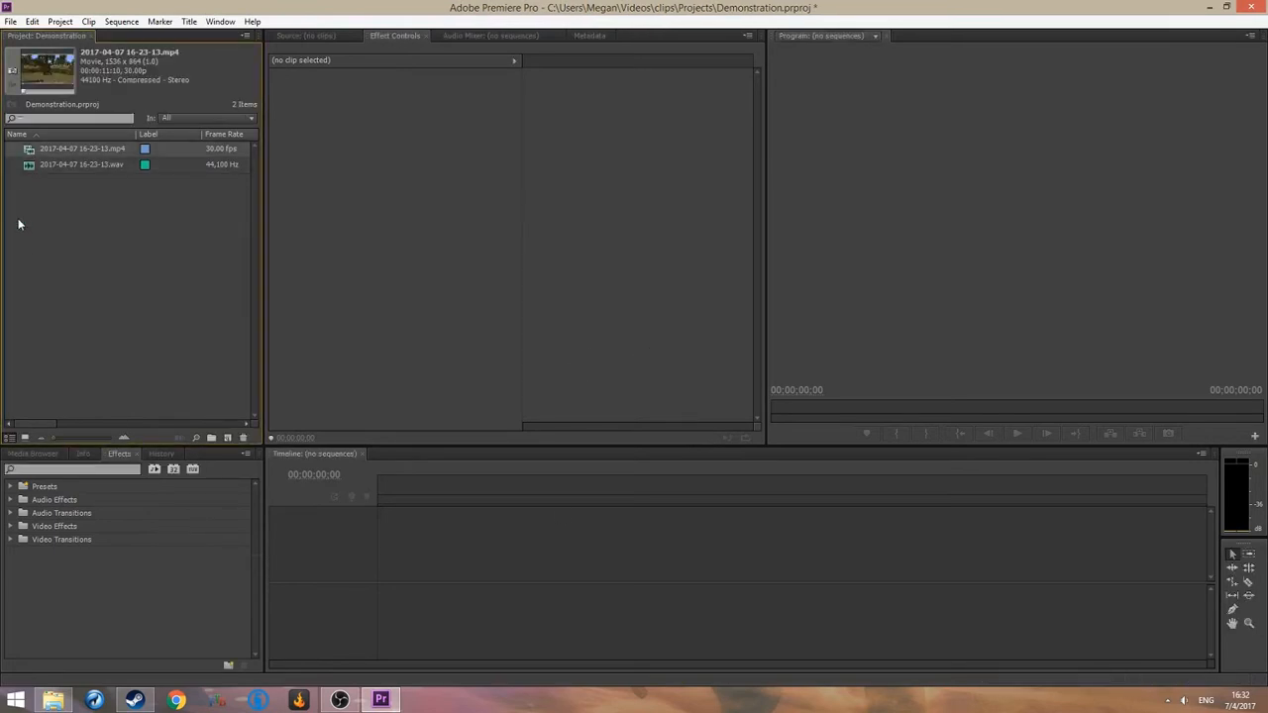
{"action": "right_click", "coordinate": [32, 150]}
{"action": "left_click", "coordinate": [126, 419]}
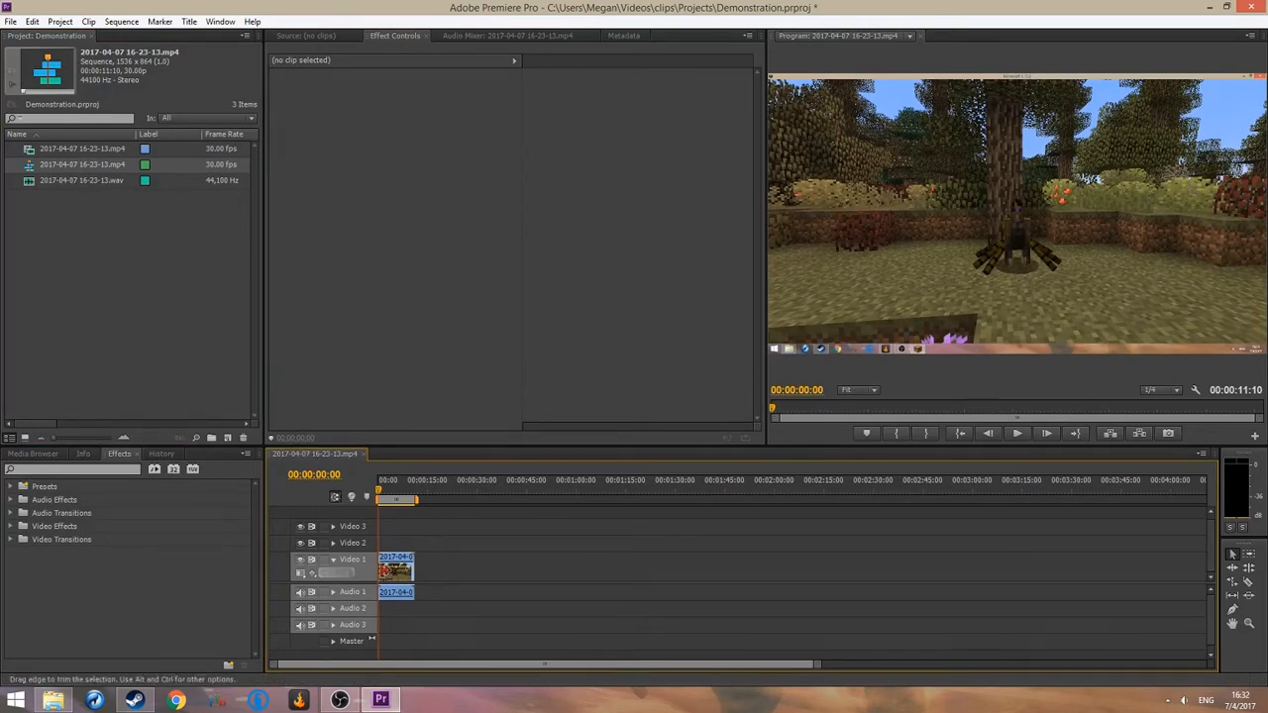
{"action": "left_click", "coordinate": [389, 563]}
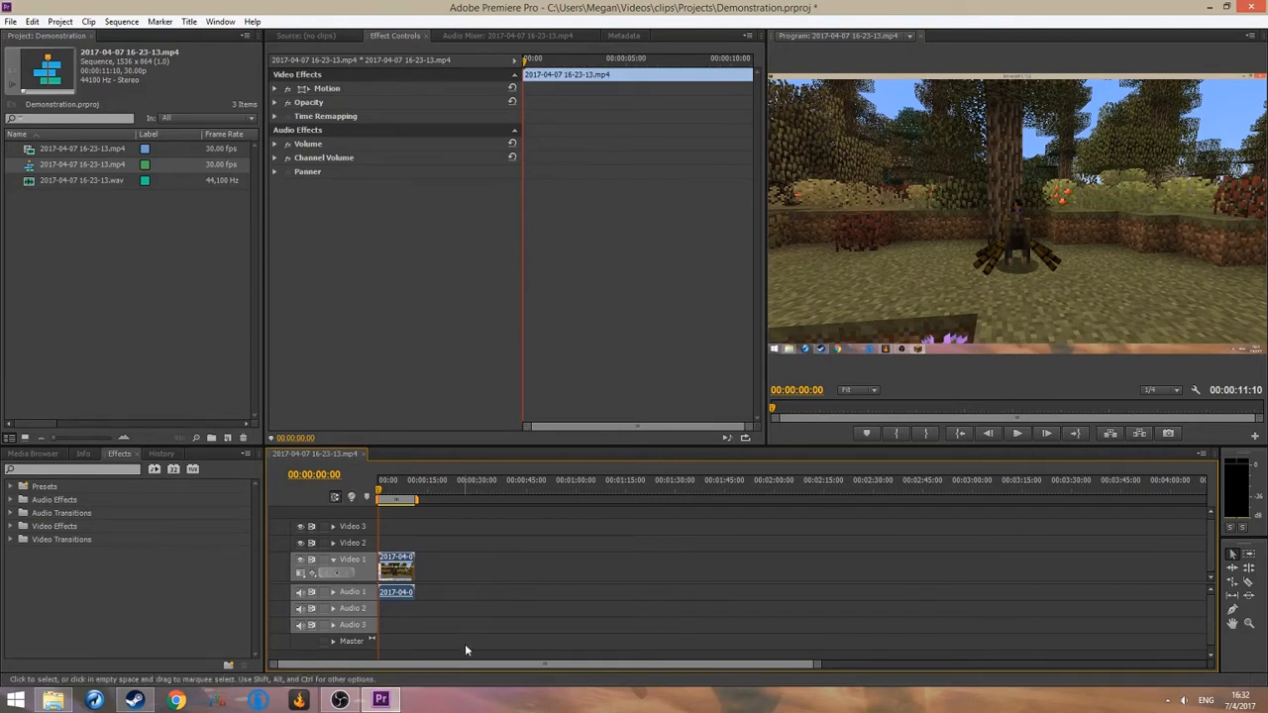
Play the sequence to check the desktop audio, stop playback, and expand the Audio 1 track
{"action": "left_click", "coordinate": [1018, 433]}
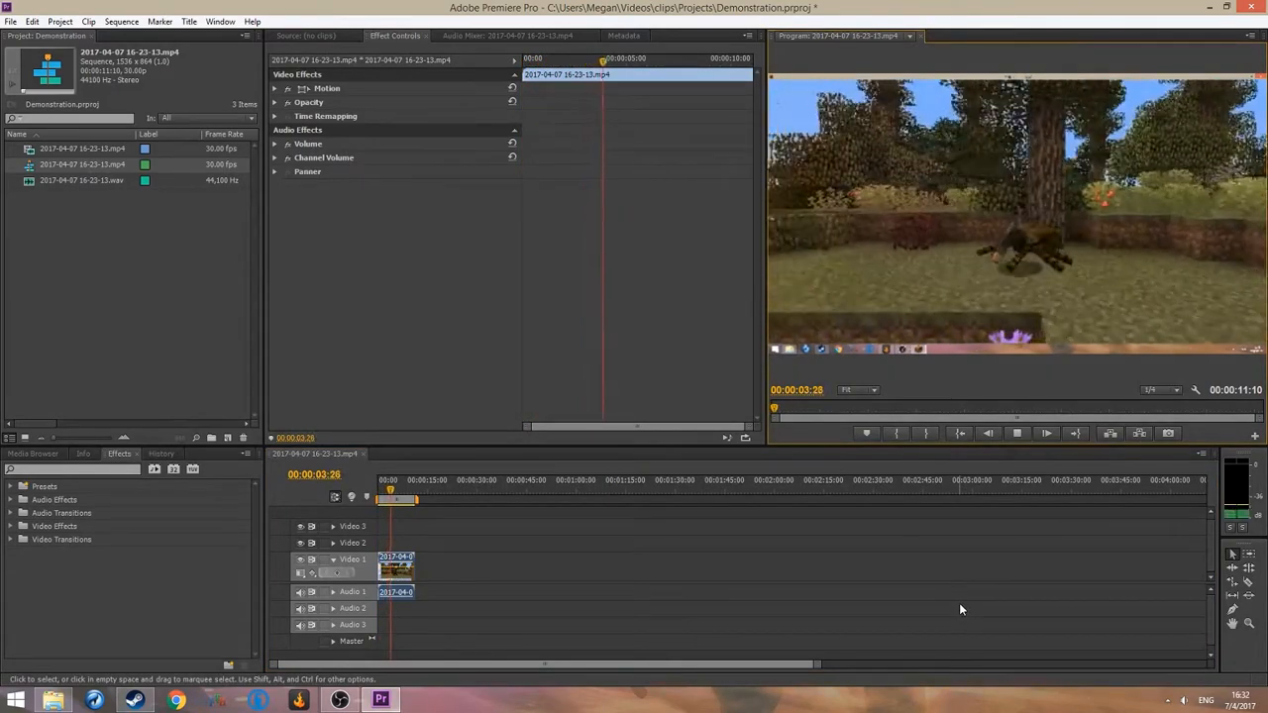
{"action": "left_click", "coordinate": [1018, 433]}
{"action": "left_click", "coordinate": [332, 593]}
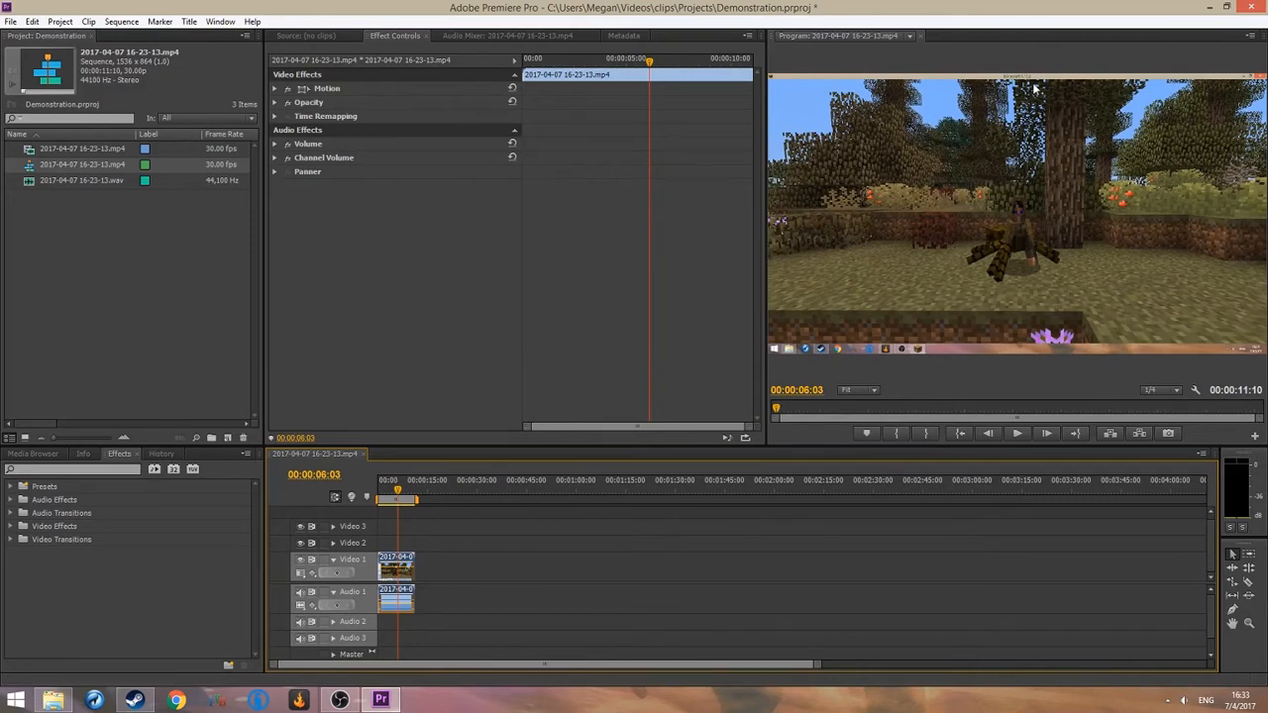
Apply the Crop effect to the video clip with 2.2% cropped from the top and 3.7% from the bottom
{"action": "left_click", "coordinate": [13, 526]}
{"action": "scroll", "coordinate": [79, 599], "scroll_direction": "down", "scroll_amount": 3}
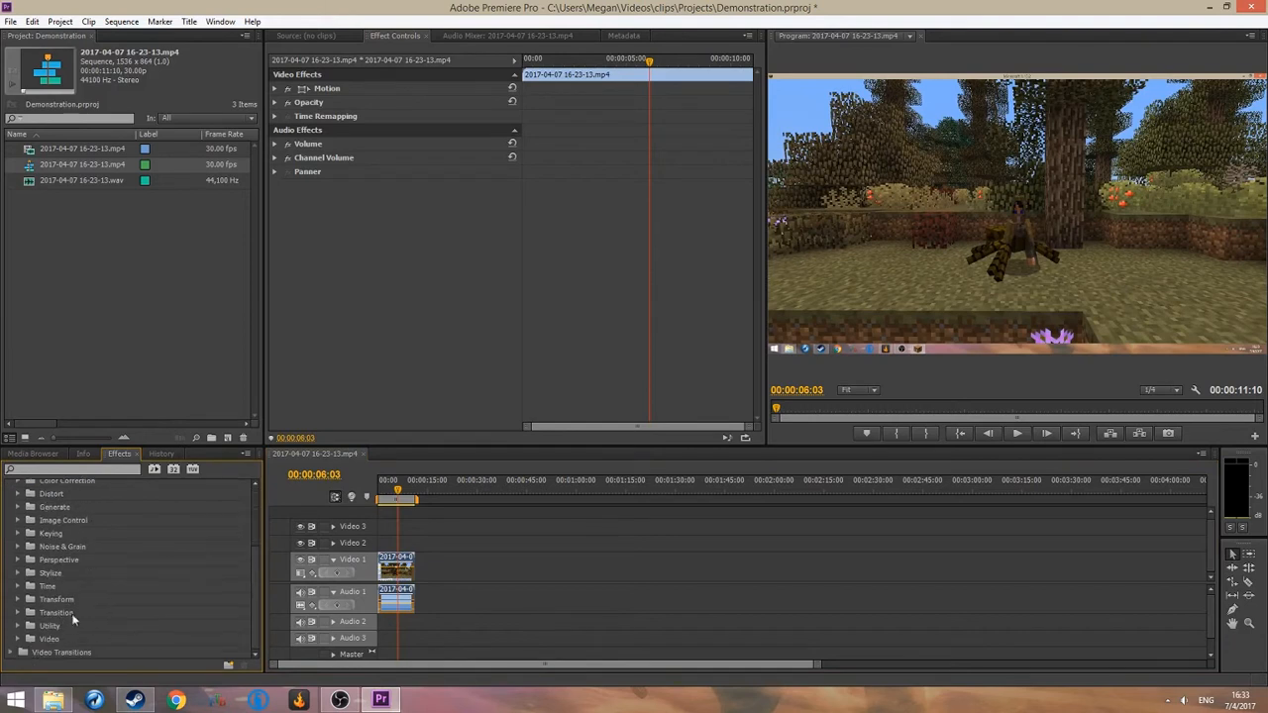
{"action": "left_click", "coordinate": [17, 599]}
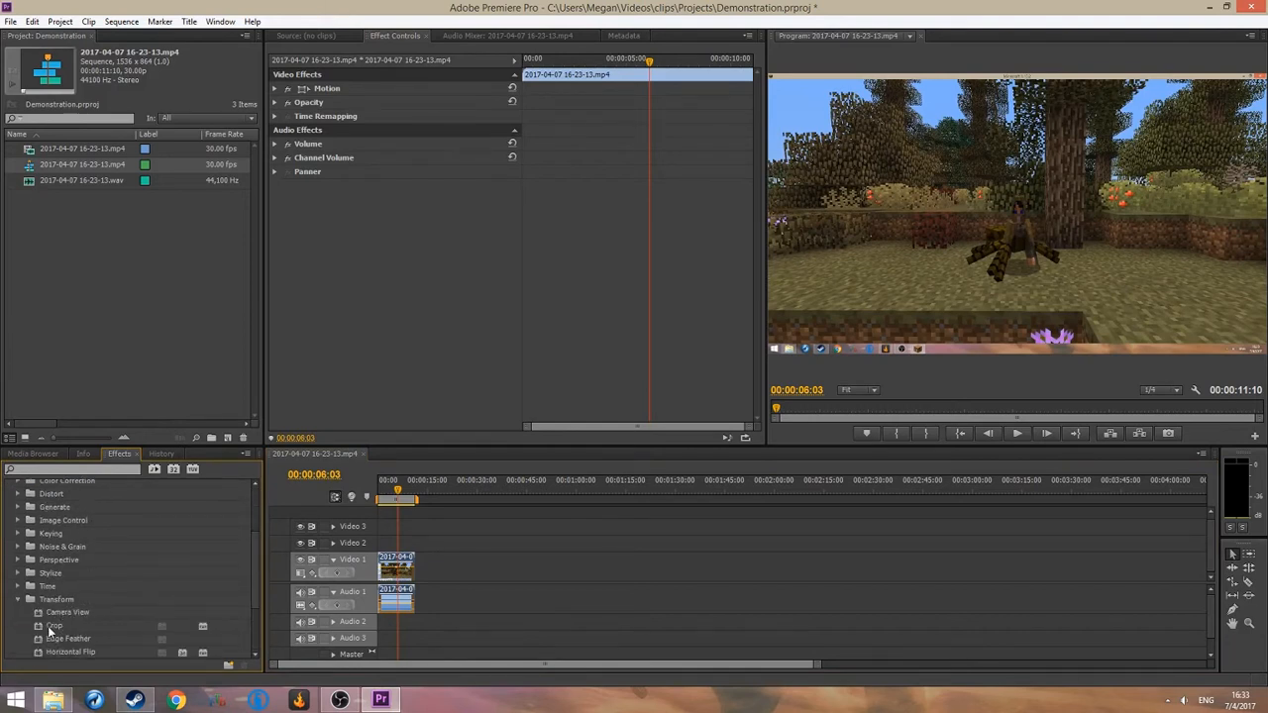
{"action": "left_click_drag", "start_coordinate": [55, 626], "coordinate": [415, 567]}
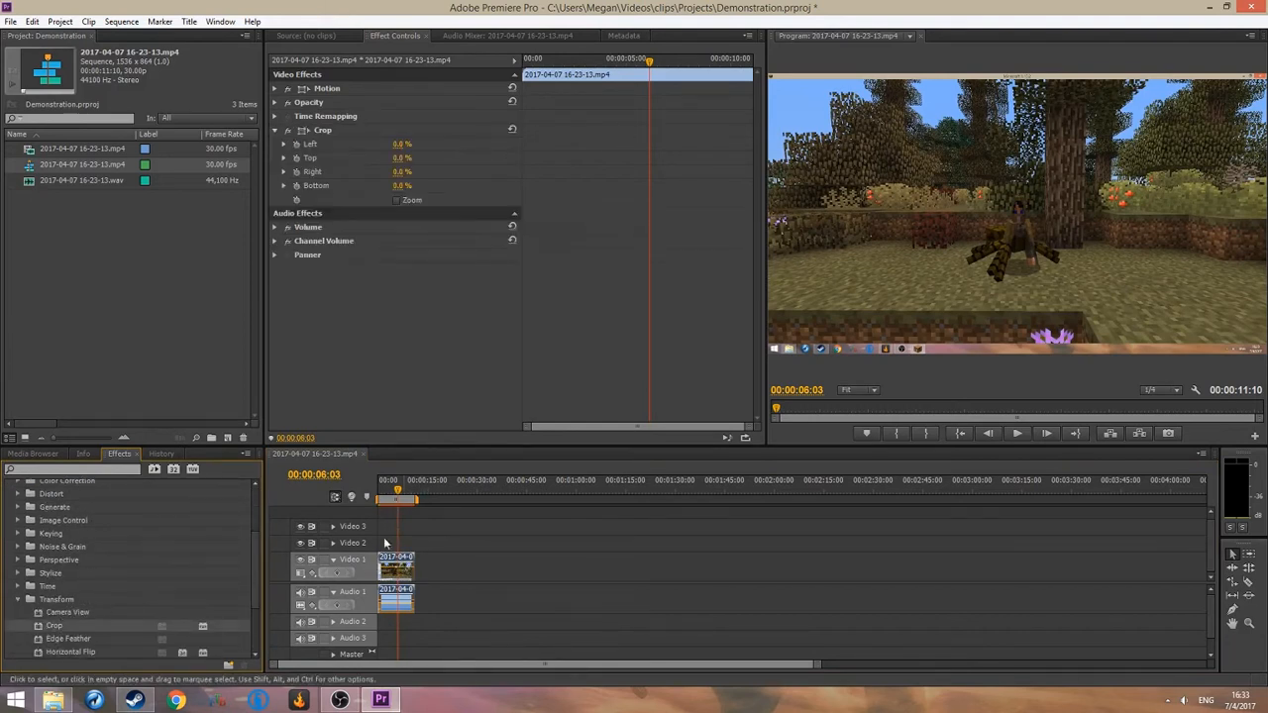
{"action": "left_click", "coordinate": [404, 157]}
{"action": "type", "text": "2.2"}
{"action": "key", "text": "Return"}
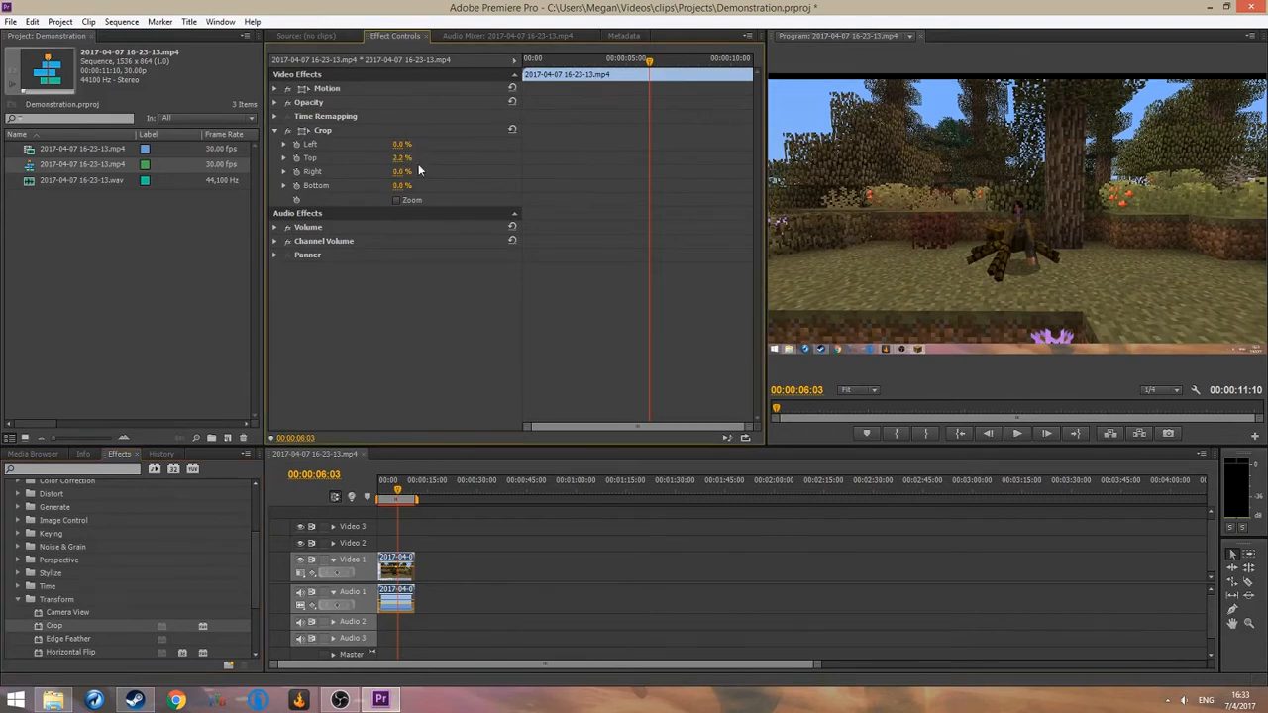
{"action": "key", "text": "Return"}
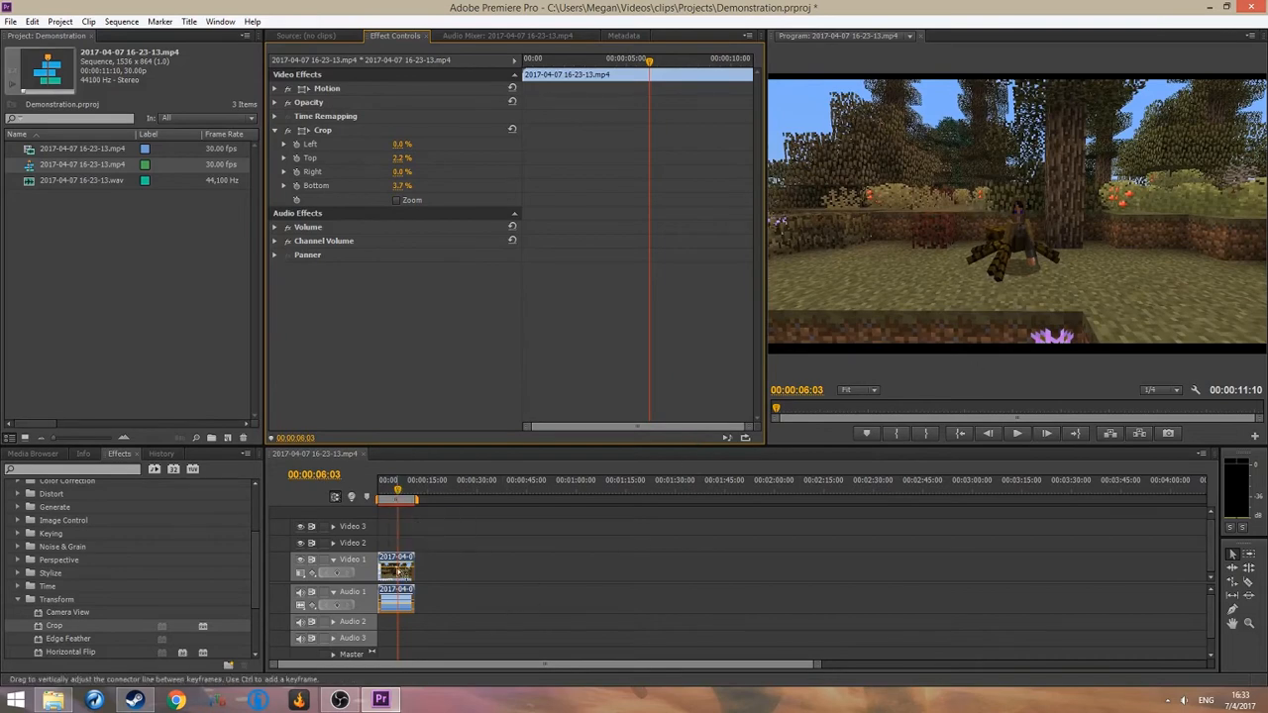
Return the playhead to the sequence start and place the WAV file there on the Audio 2 track
{"action": "left_click_drag", "start_coordinate": [396, 490], "coordinate": [379, 490]}
{"action": "left_click_drag", "start_coordinate": [30, 182], "coordinate": [386, 628]}
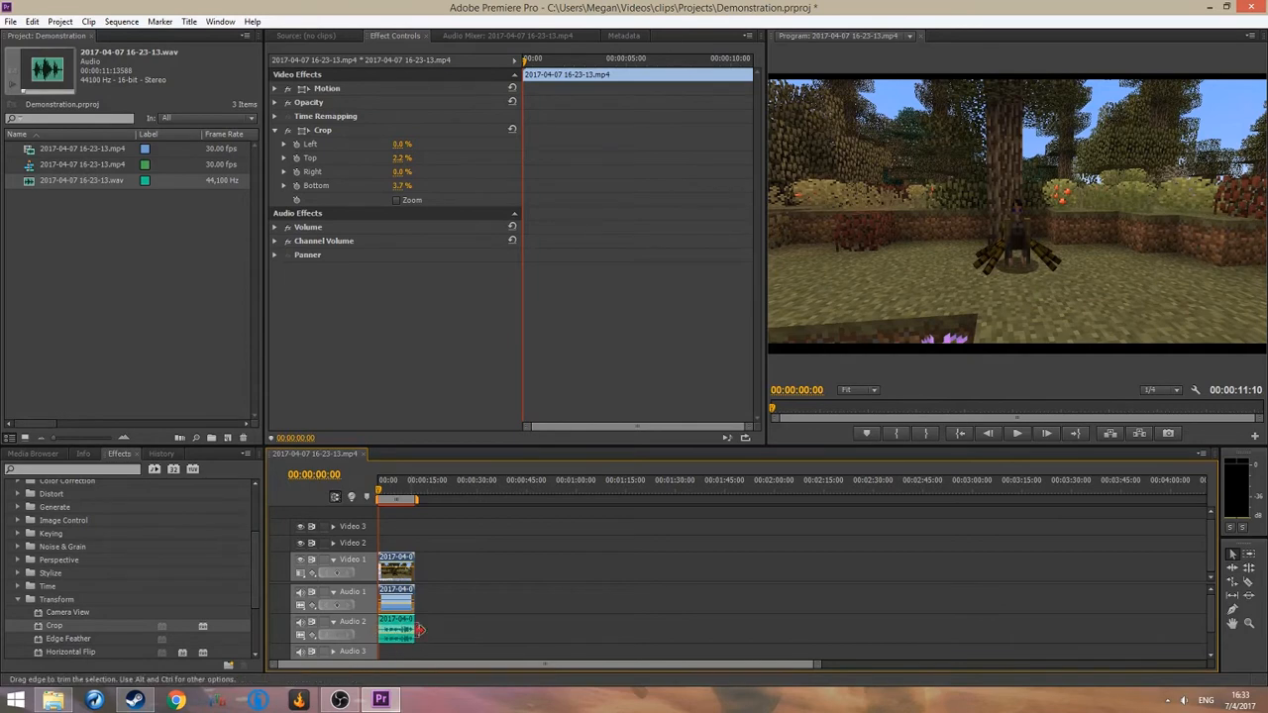
Play the sequence with both audio tracks, then replay its later part through to the end to judge the balance
{"action": "left_click", "coordinate": [1018, 434]}
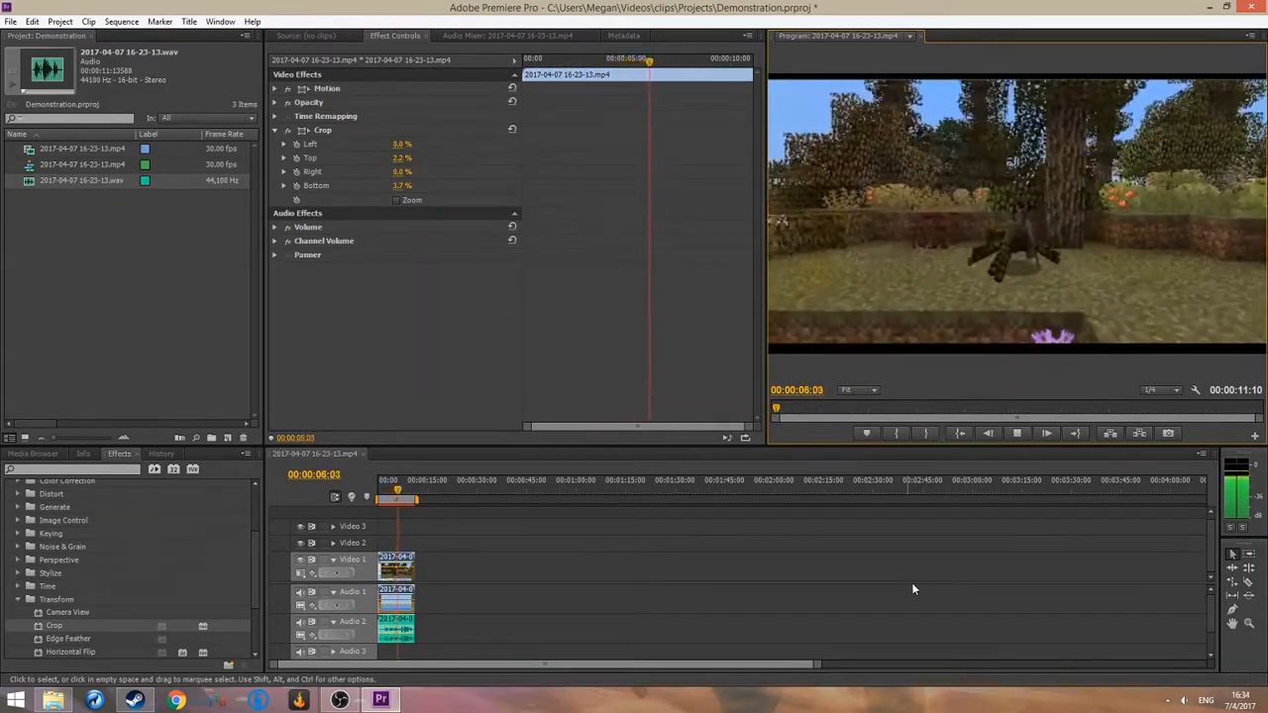
{"action": "left_click", "coordinate": [1017, 434]}
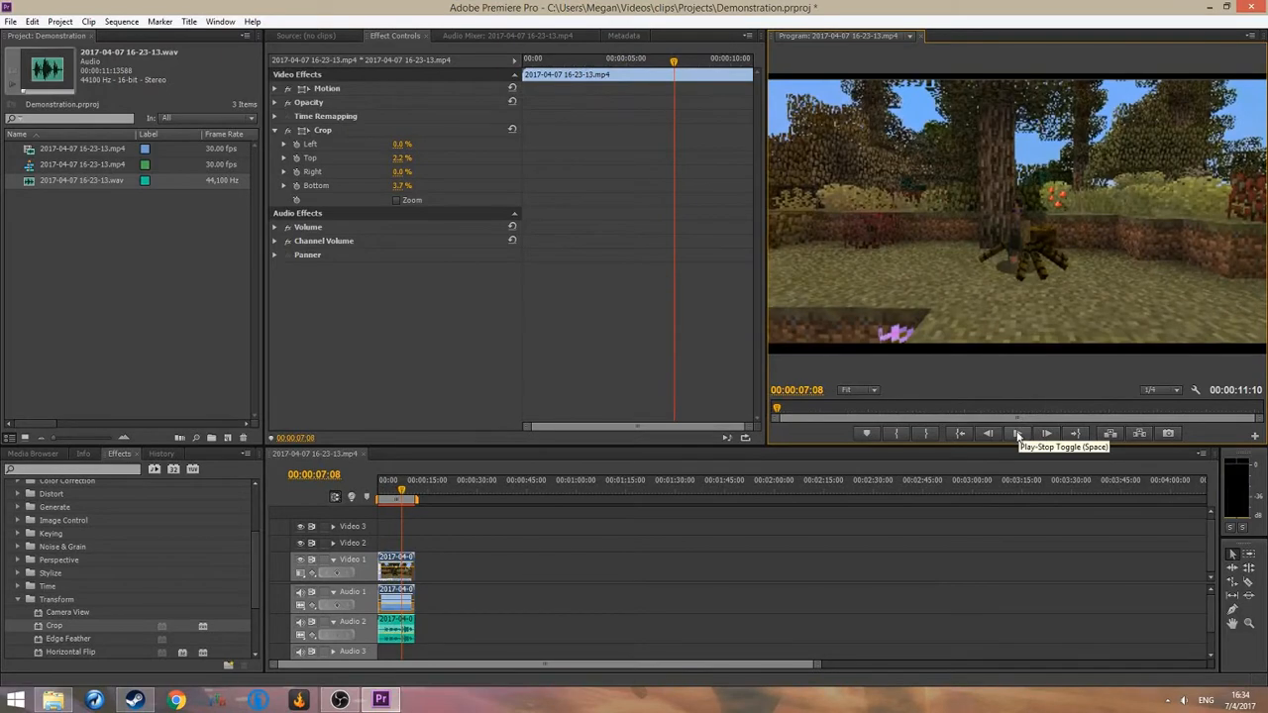
{"action": "left_click", "coordinate": [1017, 434]}
{"action": "left_click", "coordinate": [1018, 434]}
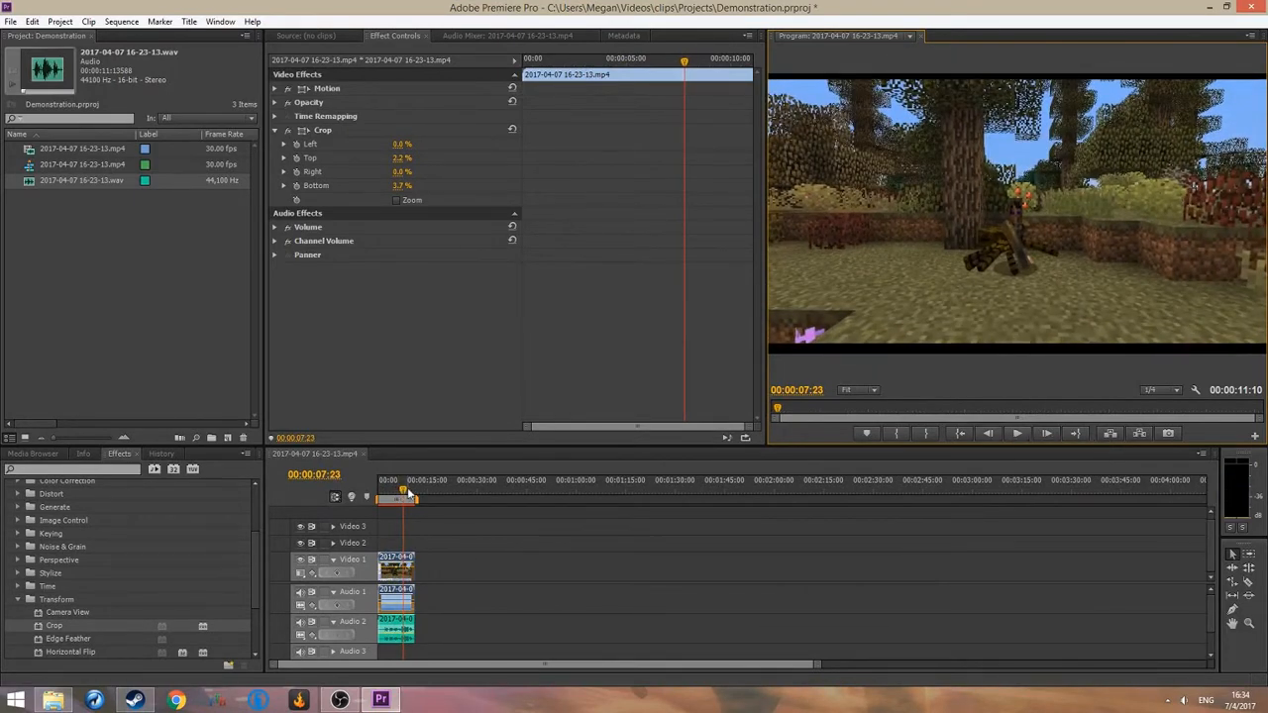
{"action": "left_click_drag", "start_coordinate": [408, 492], "coordinate": [399, 490]}
{"action": "left_click", "coordinate": [1017, 434]}
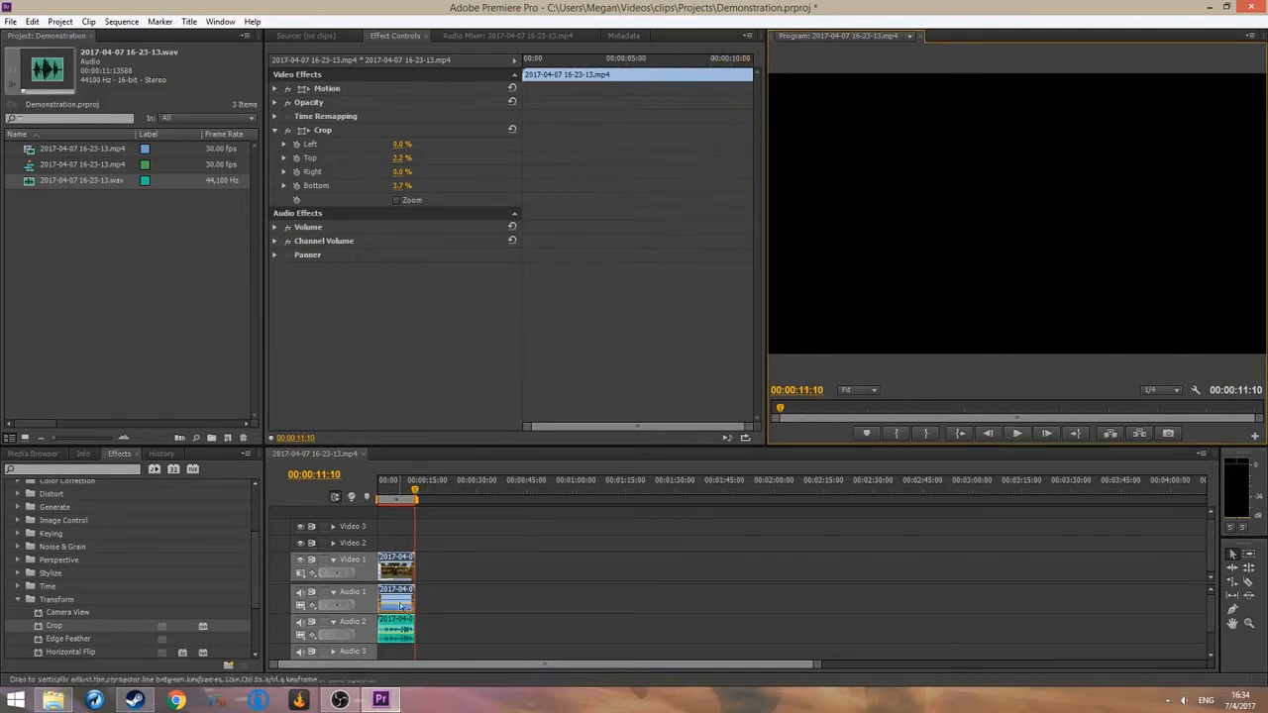
Park the playhead at 00:00:07:23 and set the video clip's audio volume level to -14 dB
{"action": "scroll", "coordinate": [438, 613], "scroll_direction": "up", "scroll_amount": 4}
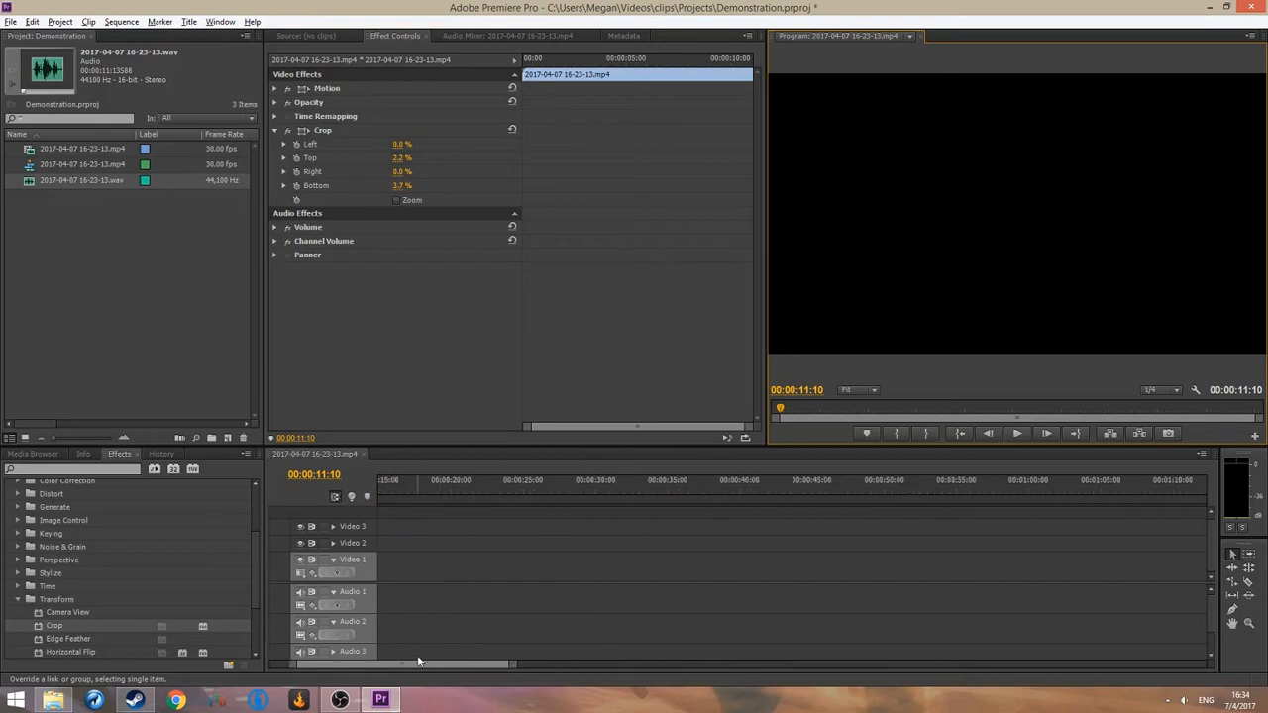
{"action": "left_click_drag", "start_coordinate": [418, 663], "coordinate": [371, 665]}
{"action": "scroll", "coordinate": [429, 611], "scroll_direction": "up", "scroll_amount": 1}
{"action": "scroll", "coordinate": [428, 609], "scroll_direction": "up", "scroll_amount": 2}
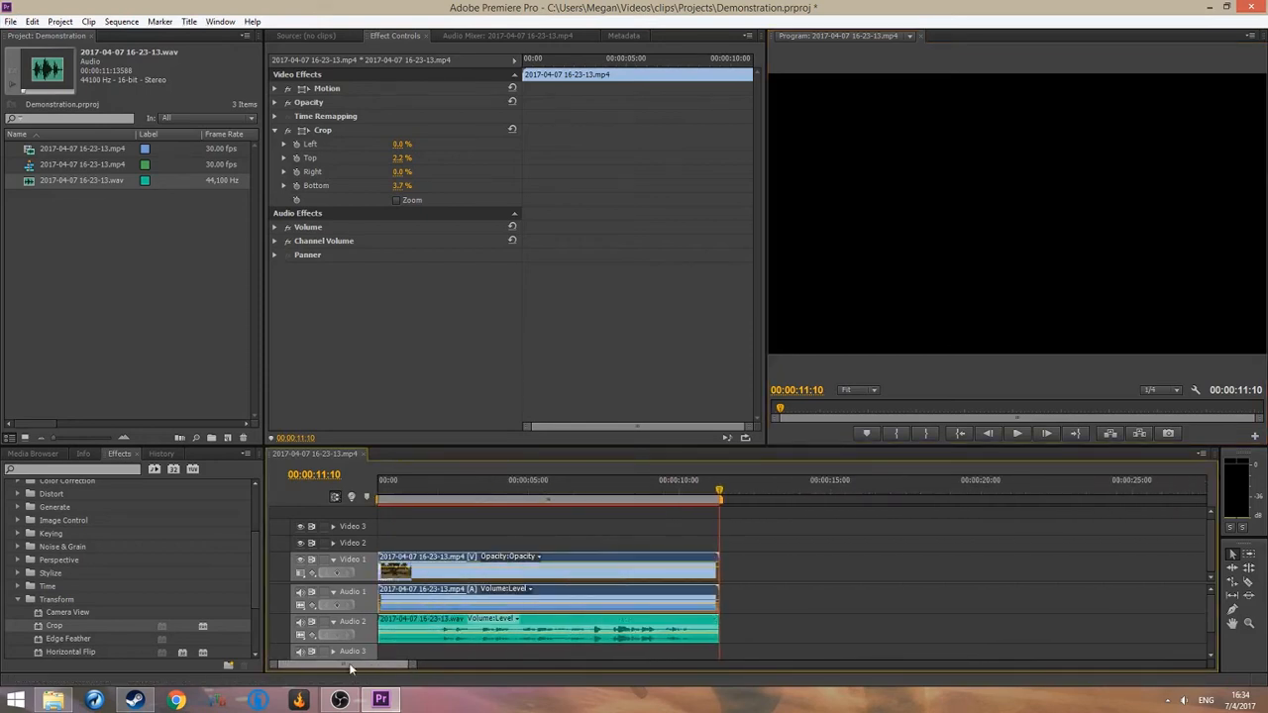
{"action": "left_click", "coordinate": [611, 489]}
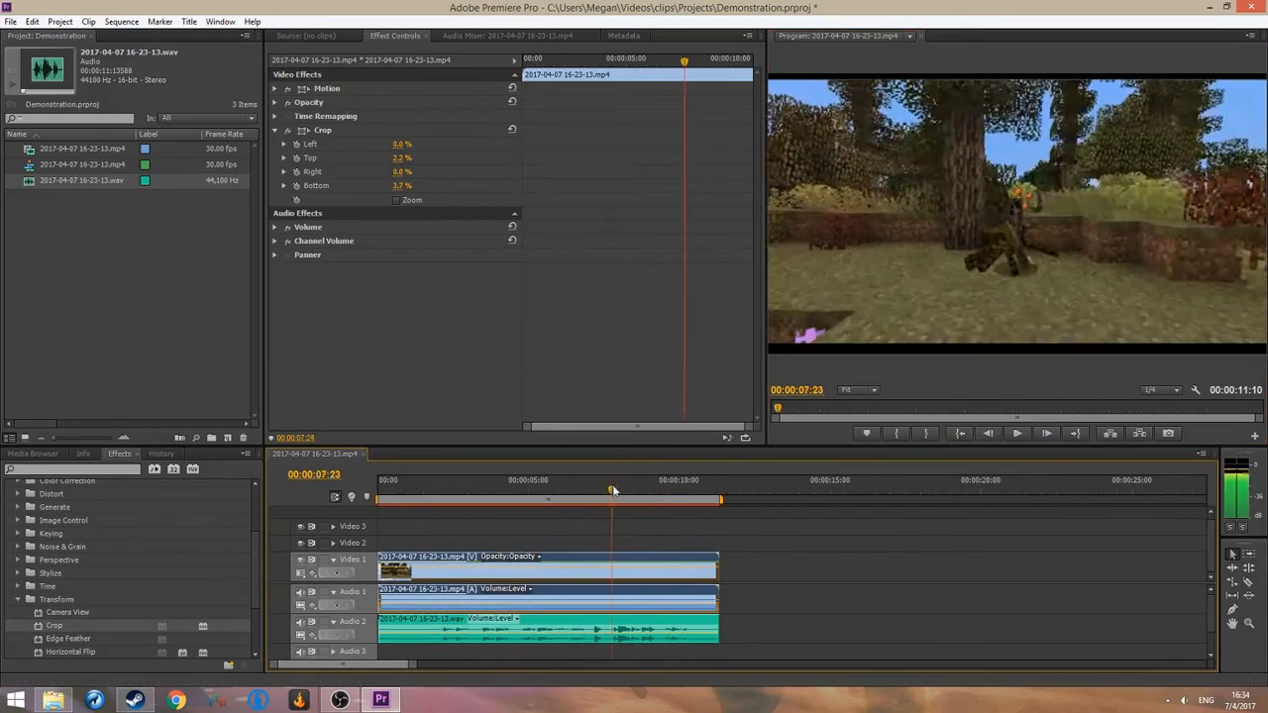
{"action": "left_click", "coordinate": [276, 229]}
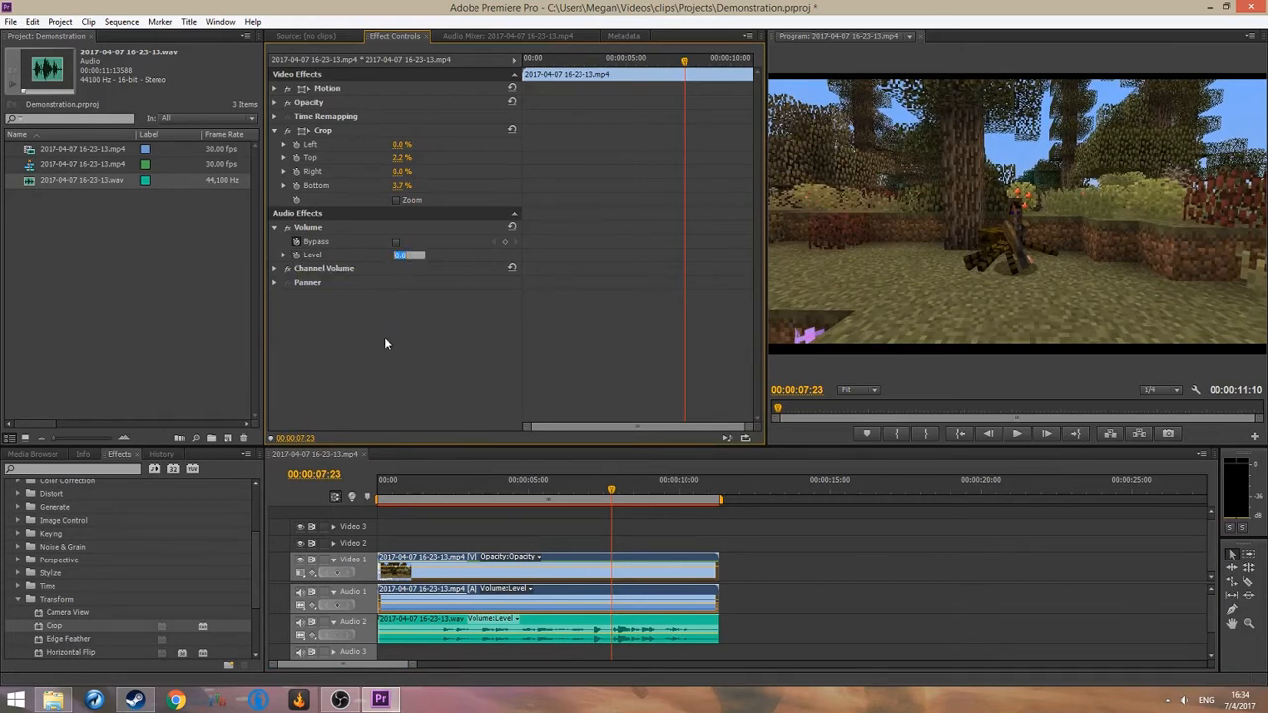
{"action": "type", "text": "-14"}
{"action": "key", "text": "Return"}
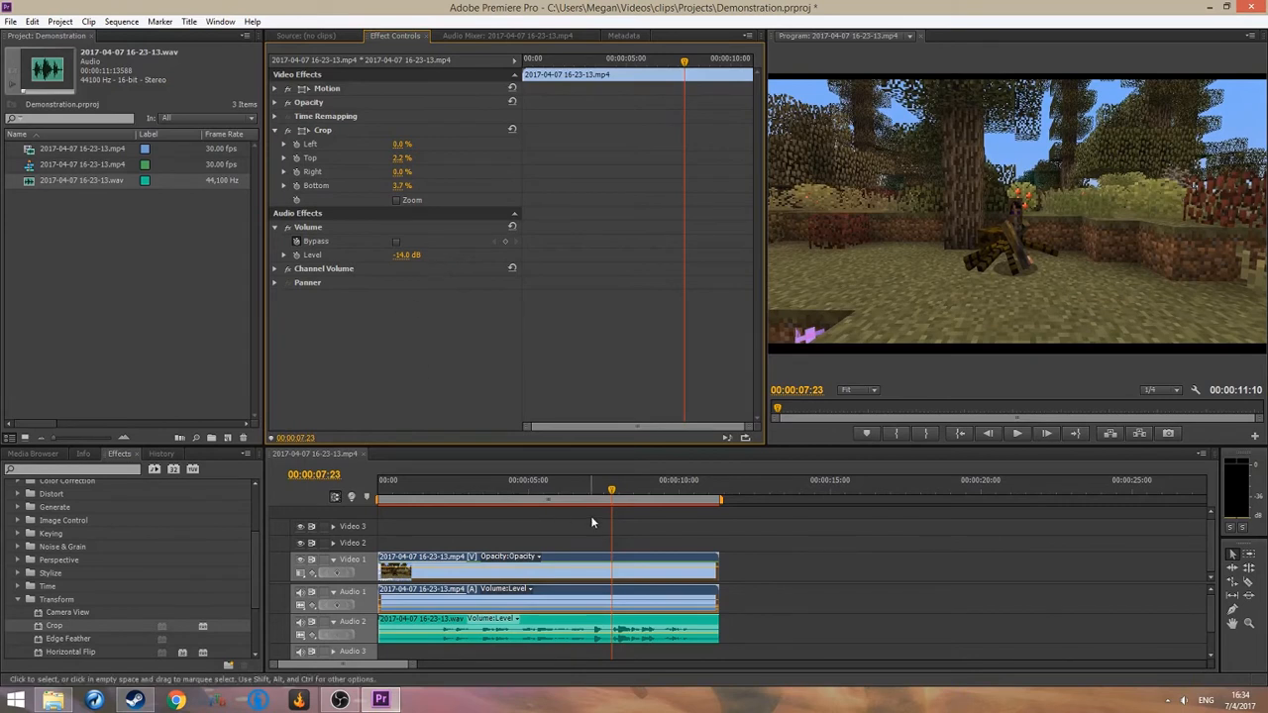
Check the effect settings of the WAV and video clips, then play the sequence from 00:00:05:23 to find the section to cut
{"action": "left_click", "coordinate": [550, 625]}
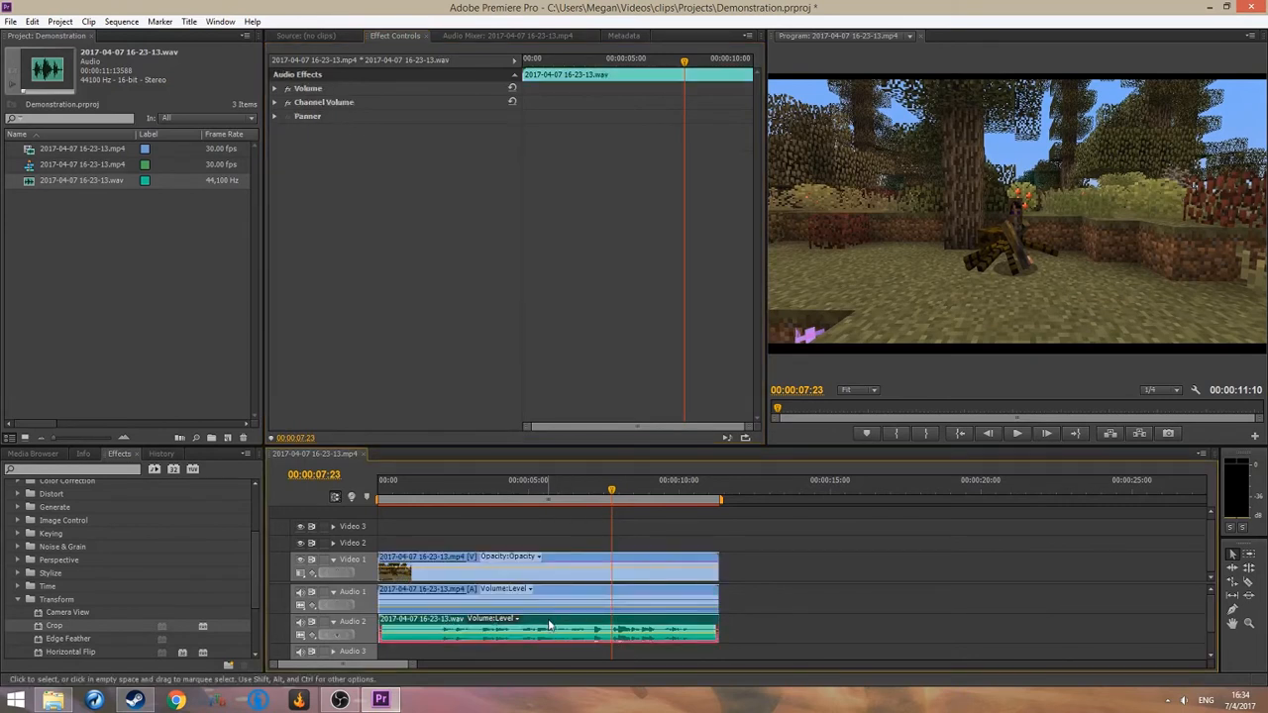
{"action": "left_click", "coordinate": [562, 569]}
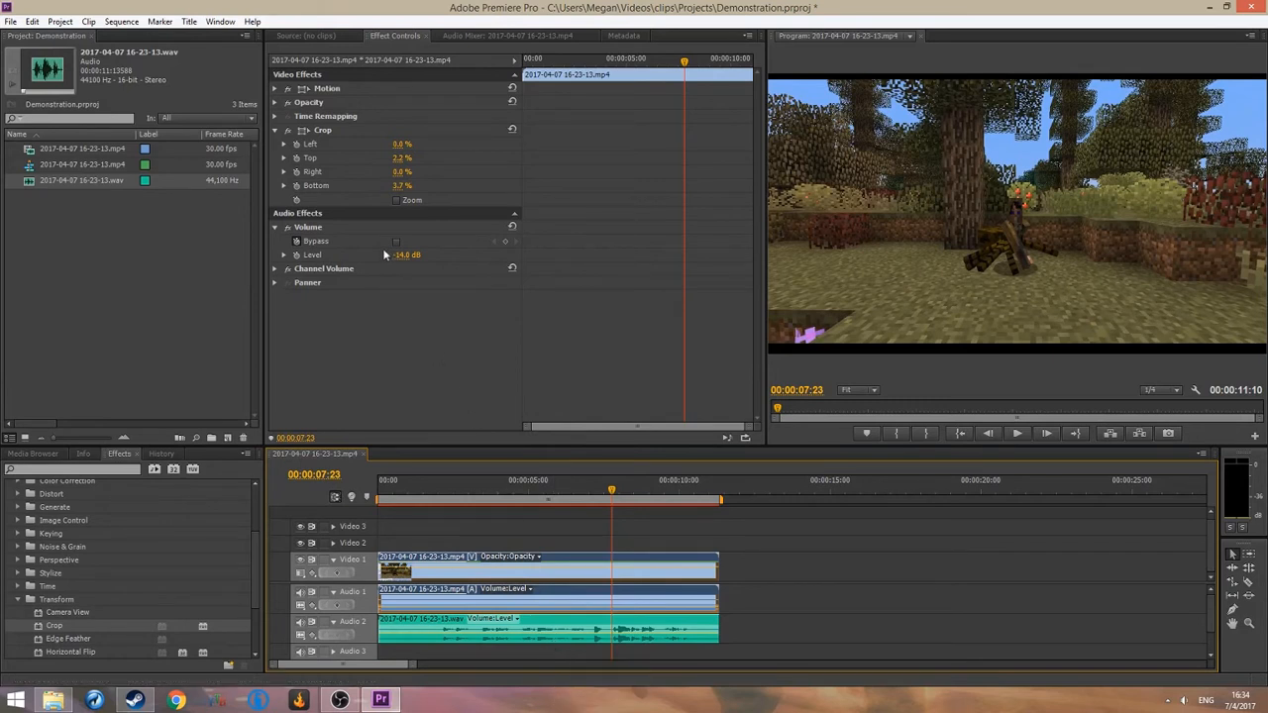
{"action": "left_click", "coordinate": [559, 626]}
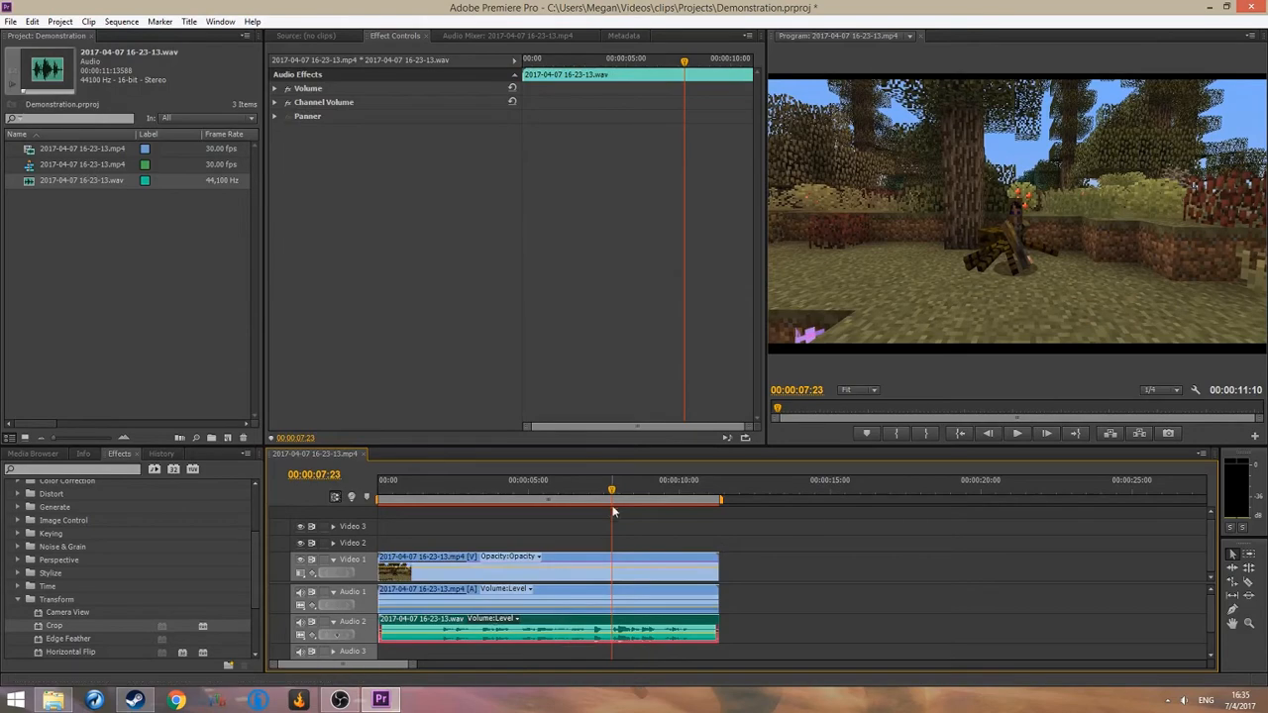
{"action": "left_click_drag", "start_coordinate": [606, 489], "coordinate": [551, 489]}
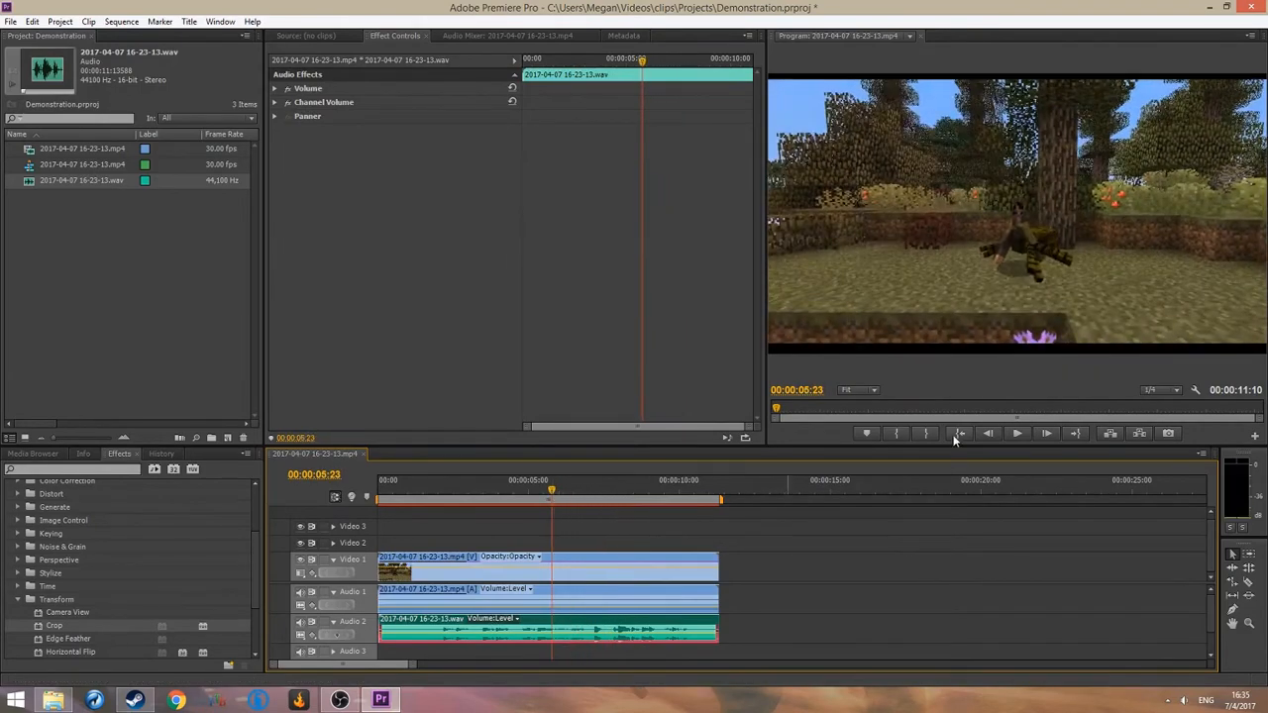
{"action": "left_click", "coordinate": [1017, 434]}
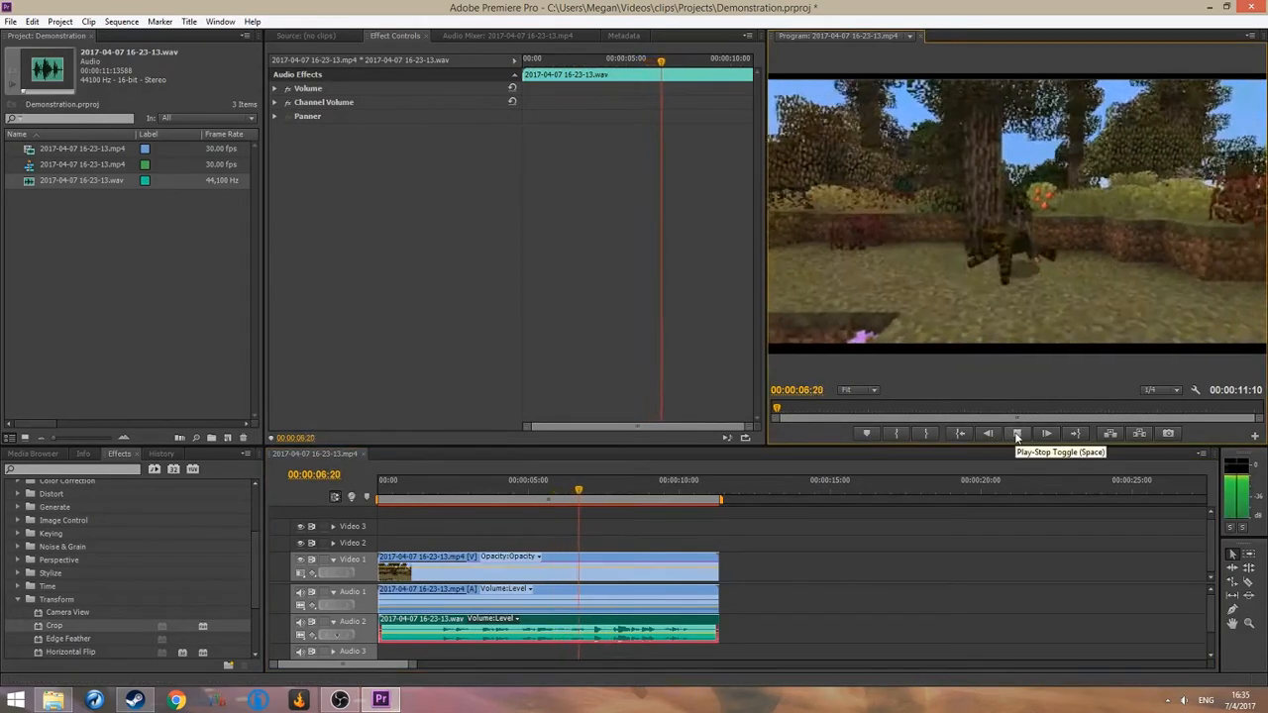
{"action": "left_click", "coordinate": [1017, 434]}
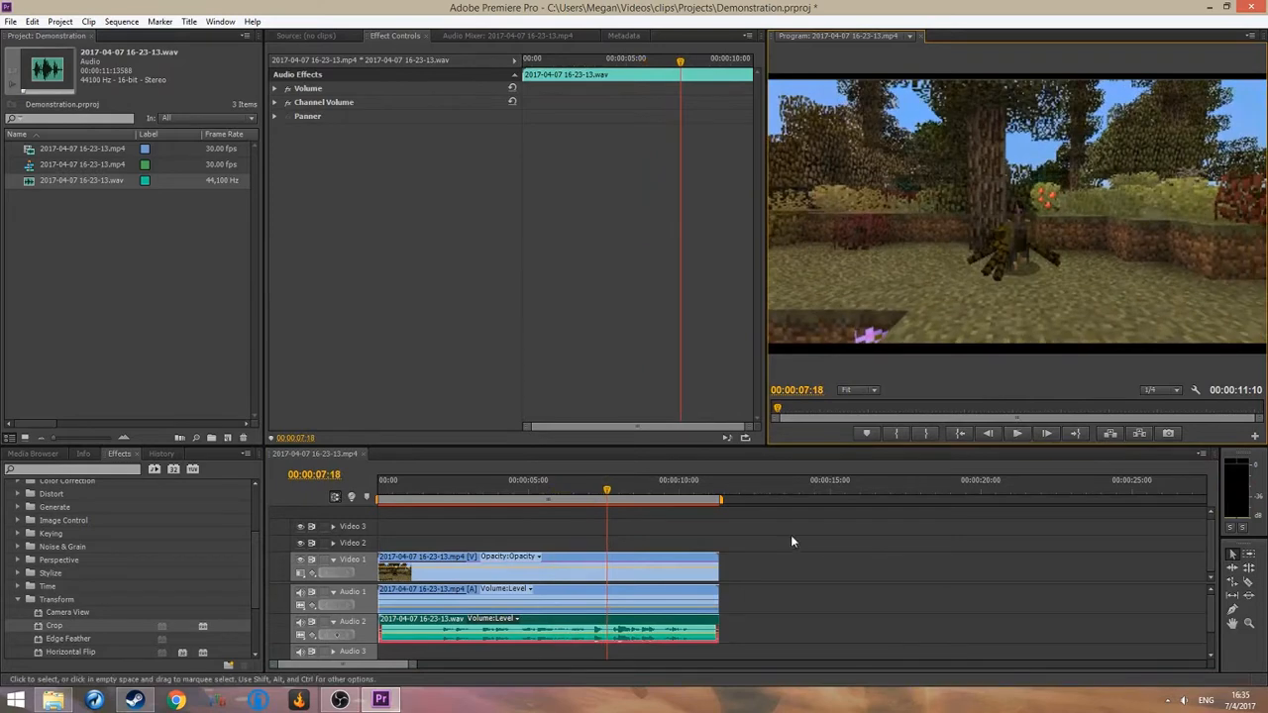
Split the WAV clip on Audio 2 at 00:00:07:01 and 00:00:07:17 and delete the piece in between, leaving a gap
{"action": "left_click", "coordinate": [608, 492]}
{"action": "left_click_drag", "start_coordinate": [608, 492], "coordinate": [589, 489]}
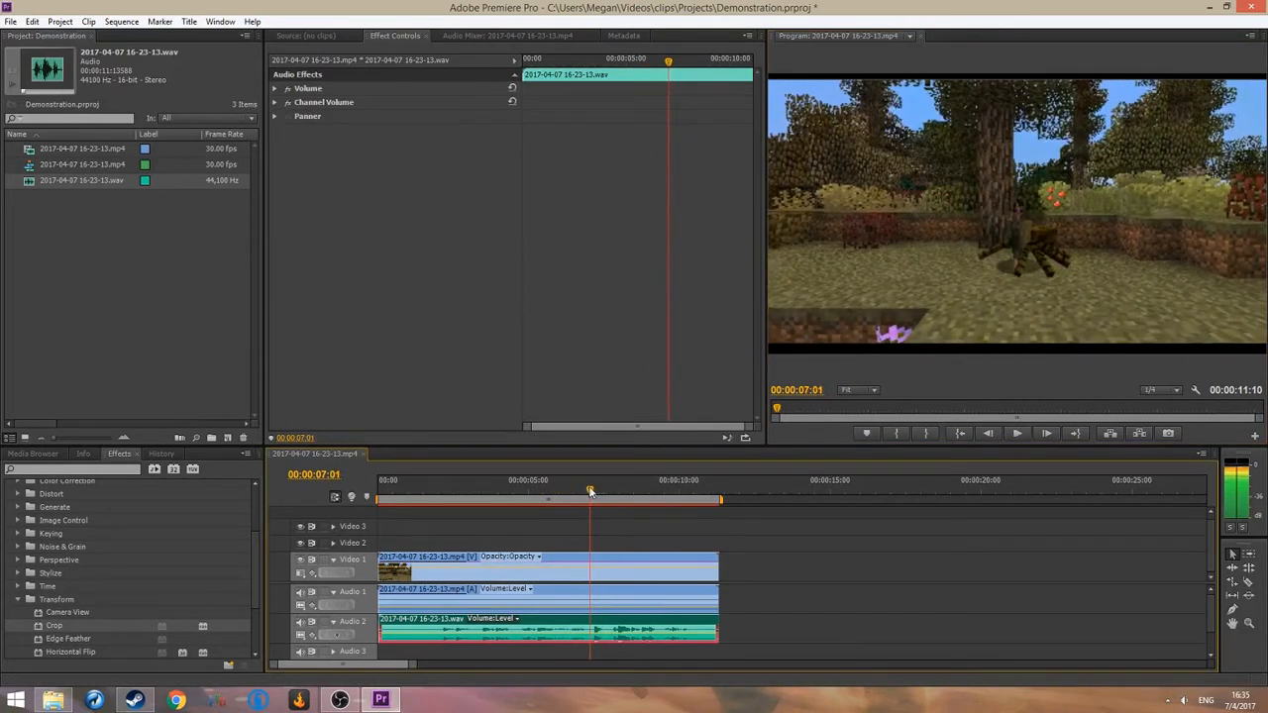
{"action": "left_click", "coordinate": [1247, 582]}
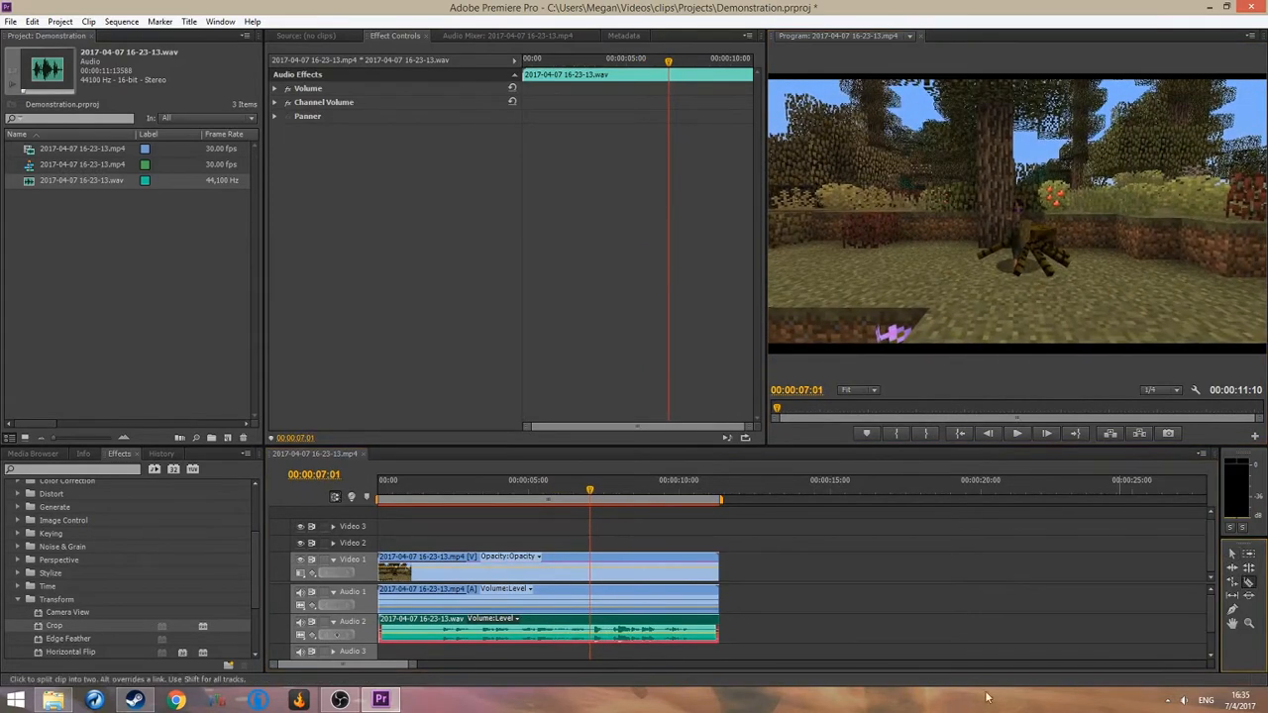
{"action": "left_click", "coordinate": [594, 632]}
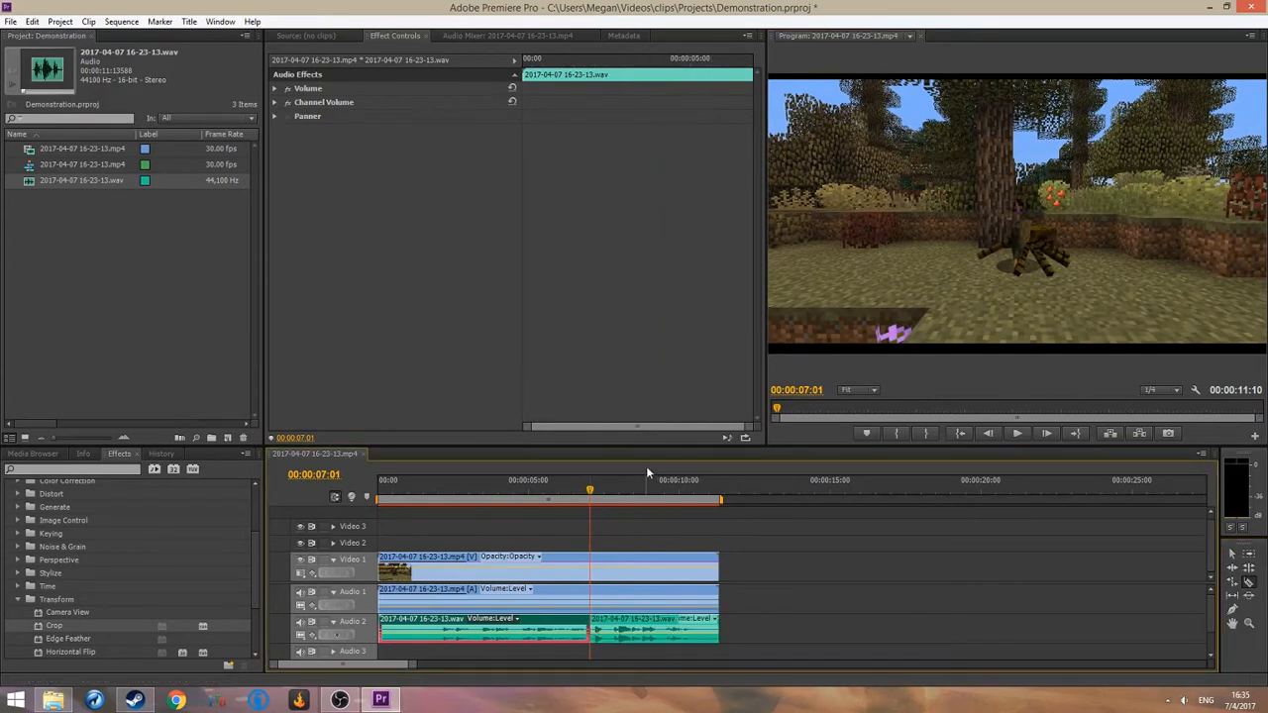
{"action": "left_click_drag", "start_coordinate": [591, 492], "coordinate": [605, 490]}
{"action": "left_click", "coordinate": [607, 627]}
{"action": "key", "text": "v"}
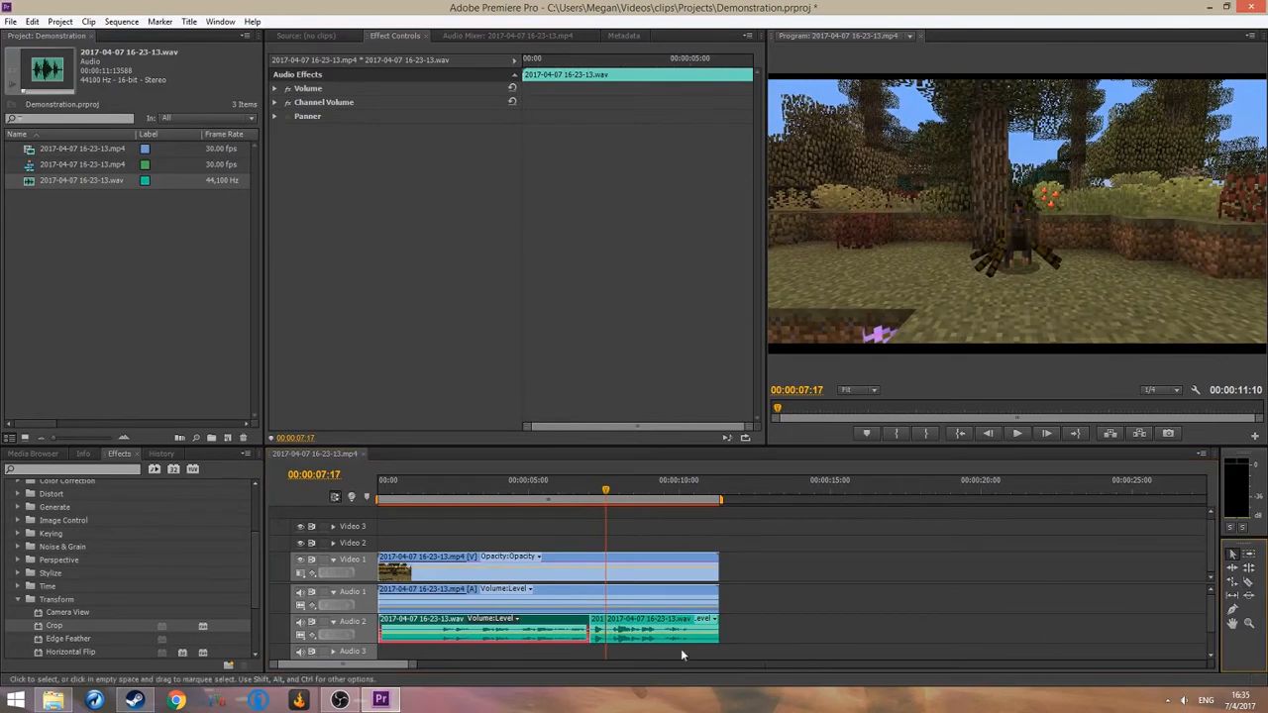
{"action": "left_click", "coordinate": [597, 628]}
{"action": "key", "text": "Delete"}
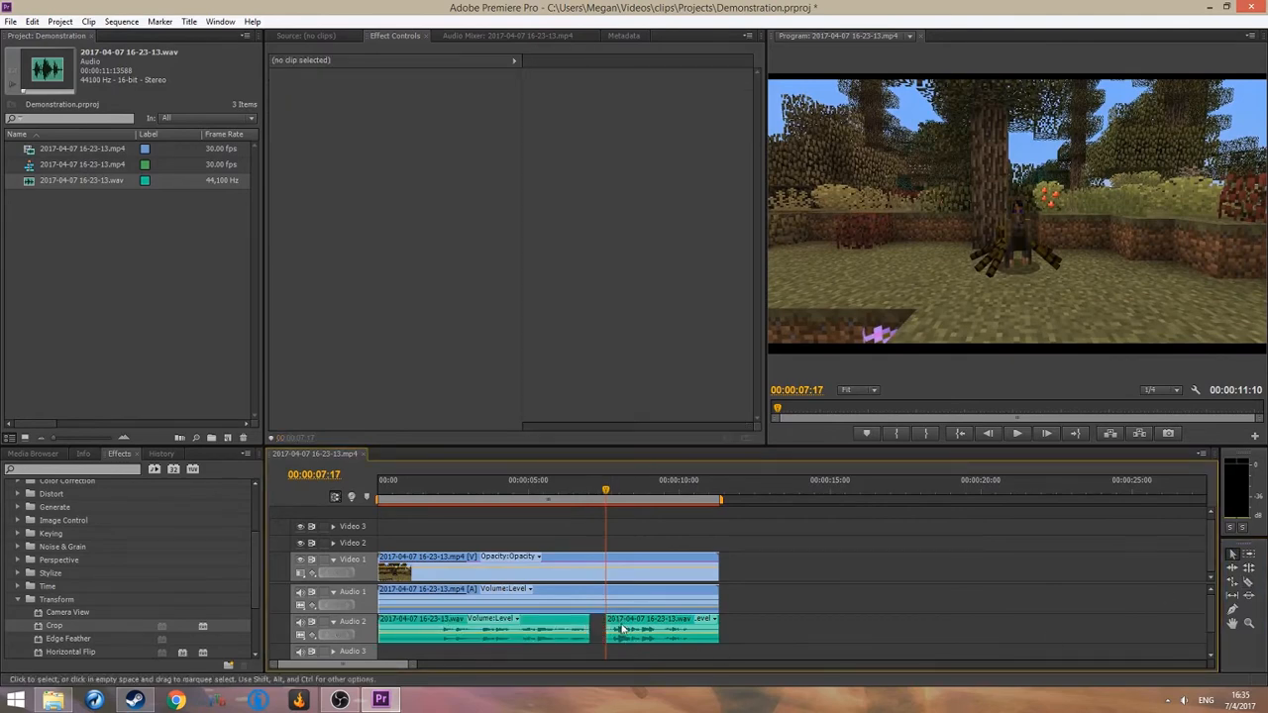
Play the sequence from 00:00:01:29 past the gap in the microphone track to check the cut
{"action": "left_click_drag", "start_coordinate": [607, 491], "coordinate": [436, 483]}
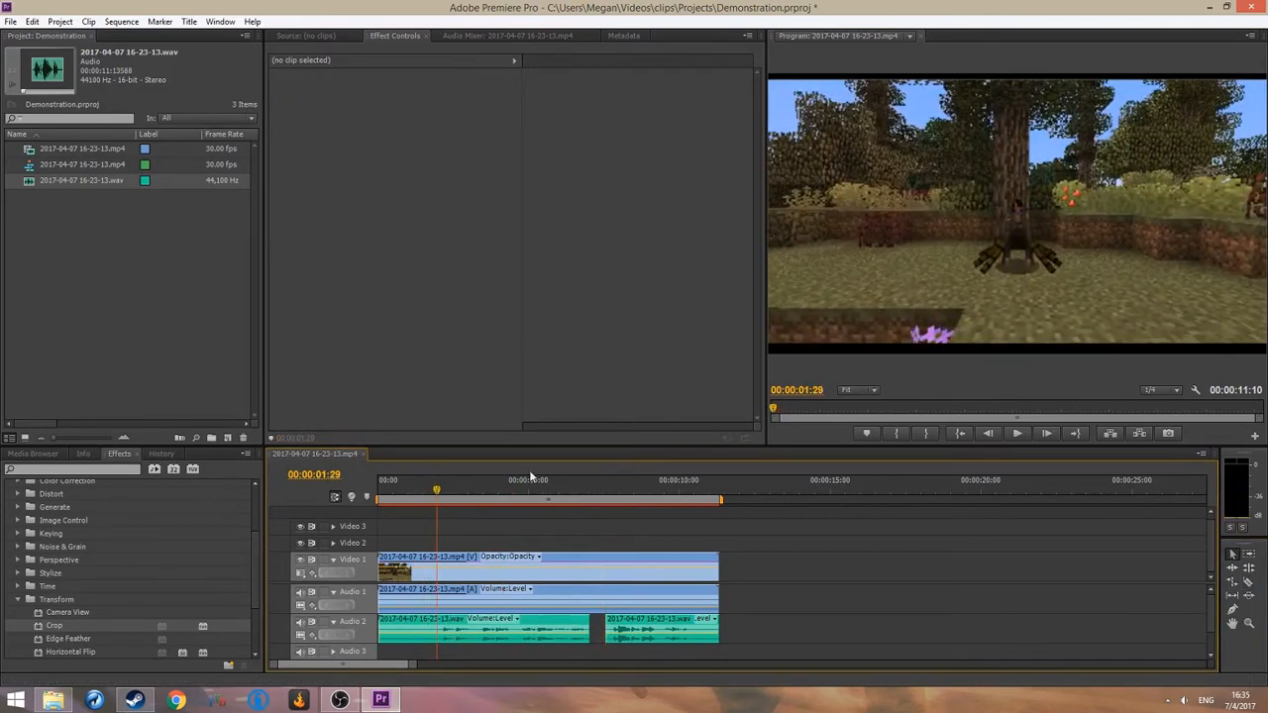
{"action": "key", "text": "space"}
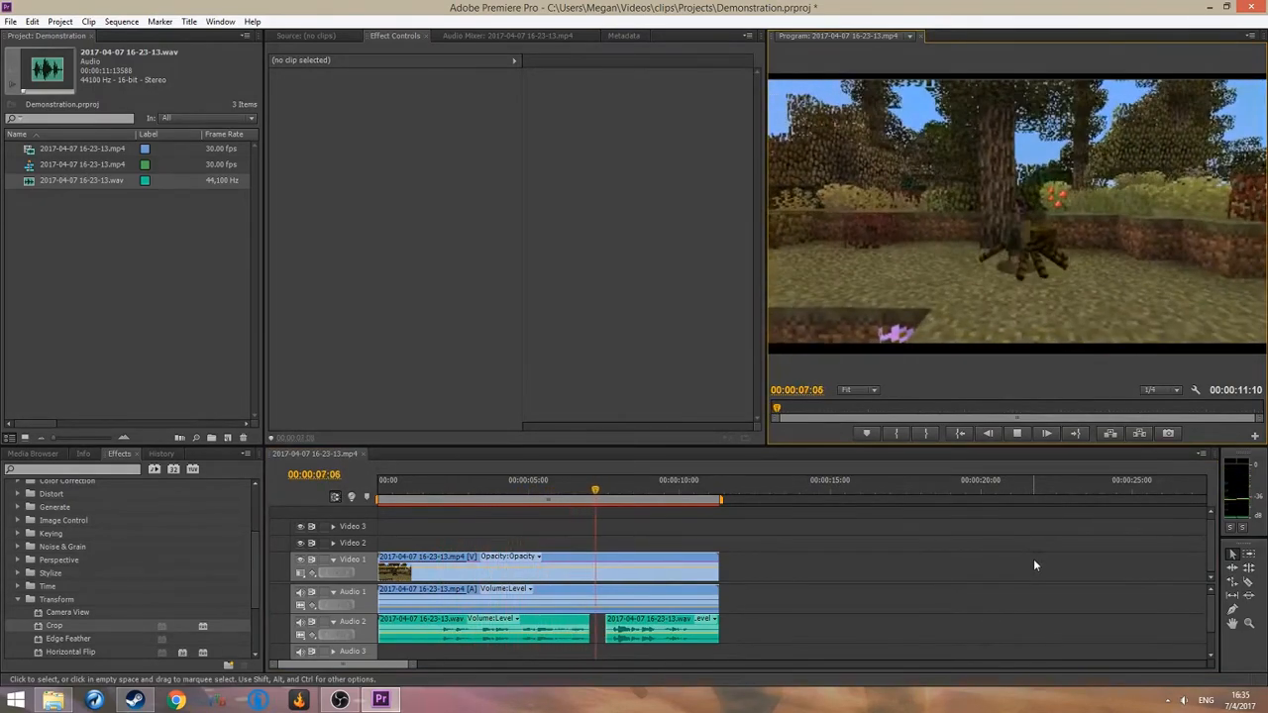
{"action": "left_click", "coordinate": [1013, 436]}
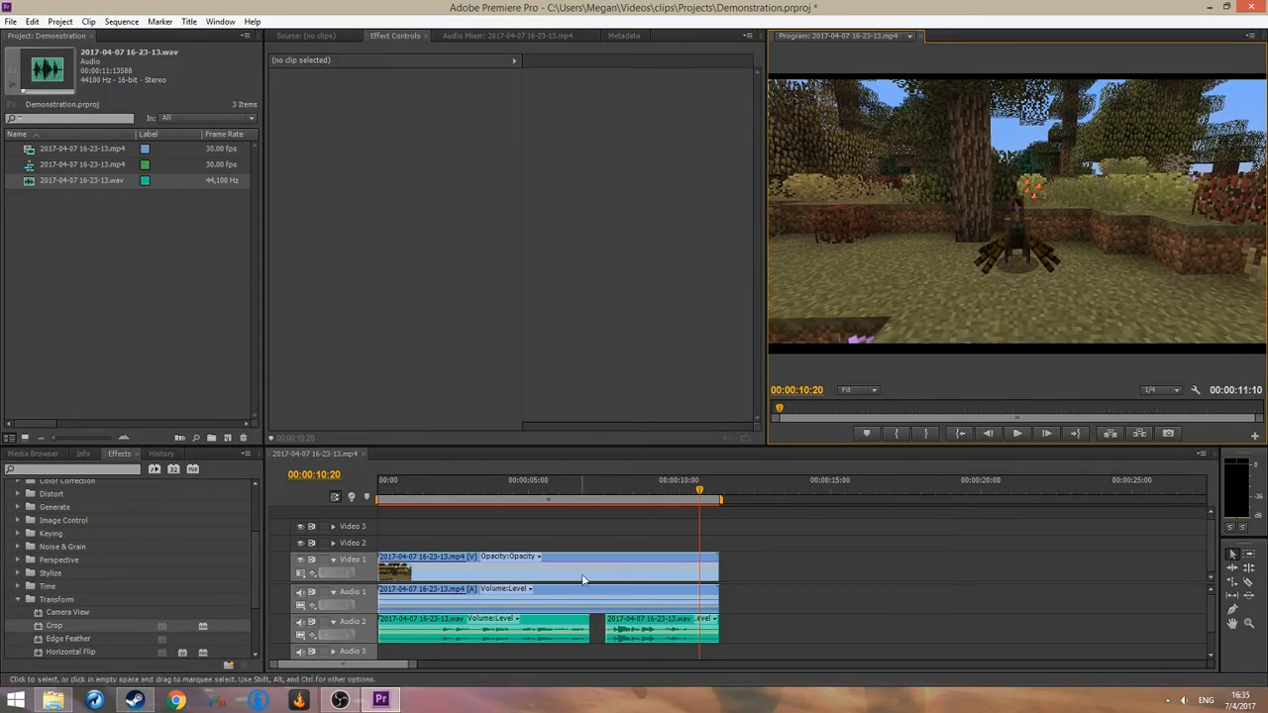
Split the video clip at both edges of the Audio 2 gap and ripple delete the middle piece to close all tracks
{"action": "left_click", "coordinate": [1249, 582]}
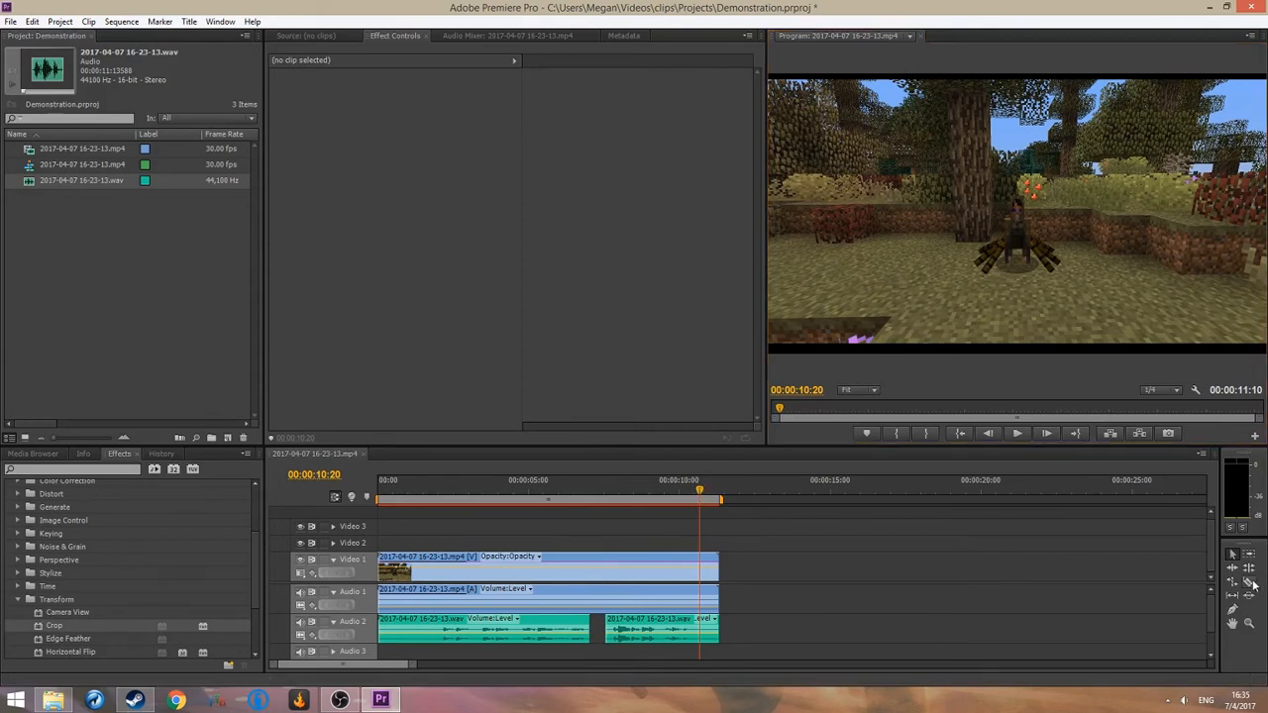
{"action": "left_click", "coordinate": [590, 600]}
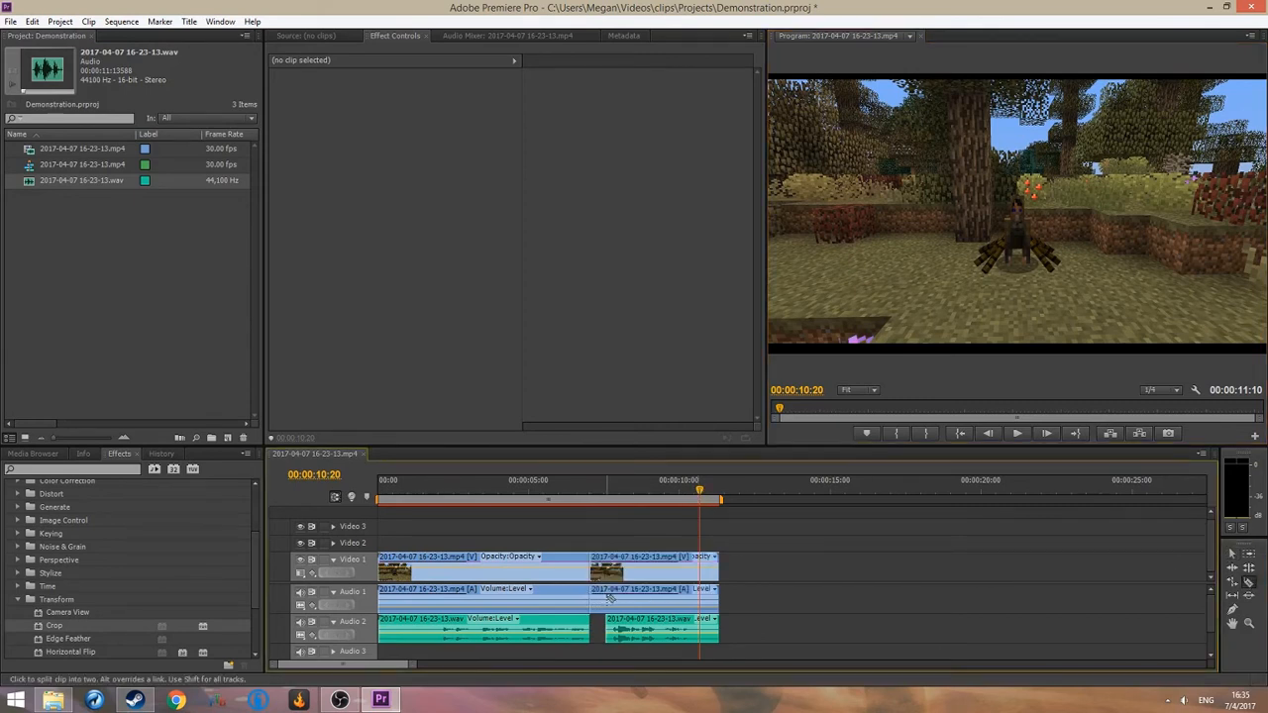
{"action": "left_click", "coordinate": [607, 597]}
{"action": "left_click", "coordinate": [1232, 553]}
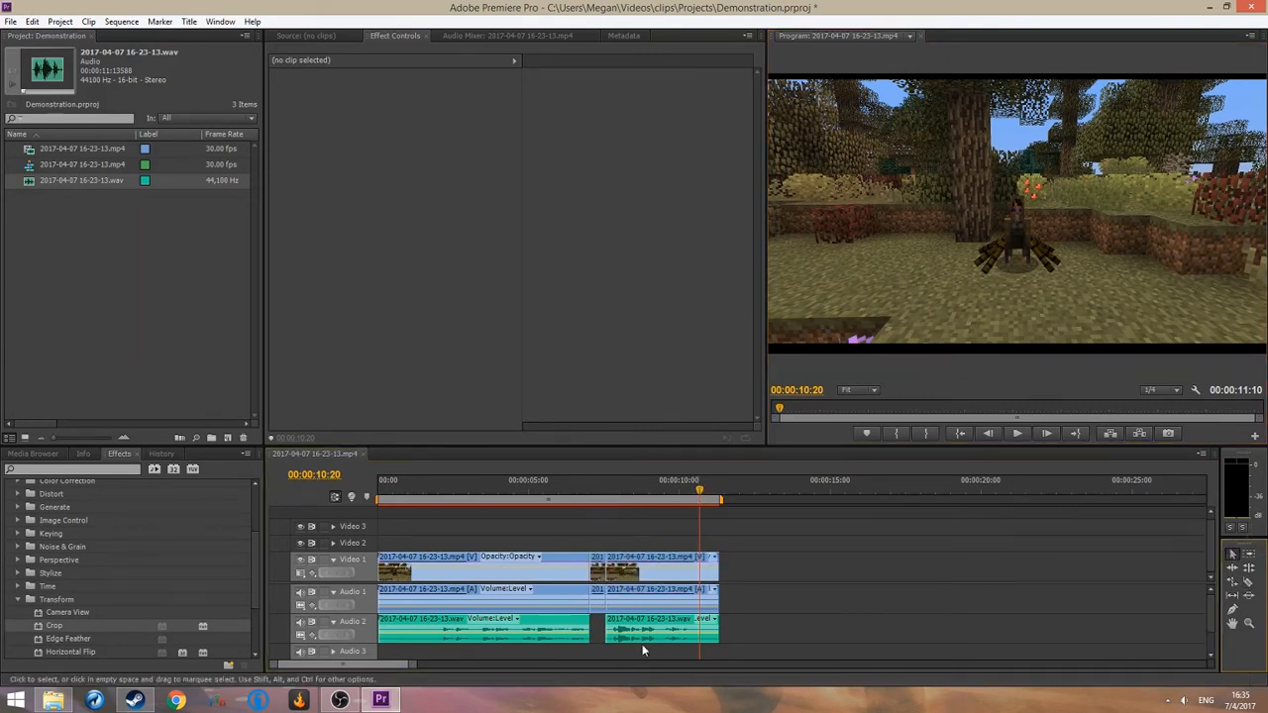
{"action": "right_click", "coordinate": [602, 572]}
{"action": "left_click", "coordinate": [657, 117]}
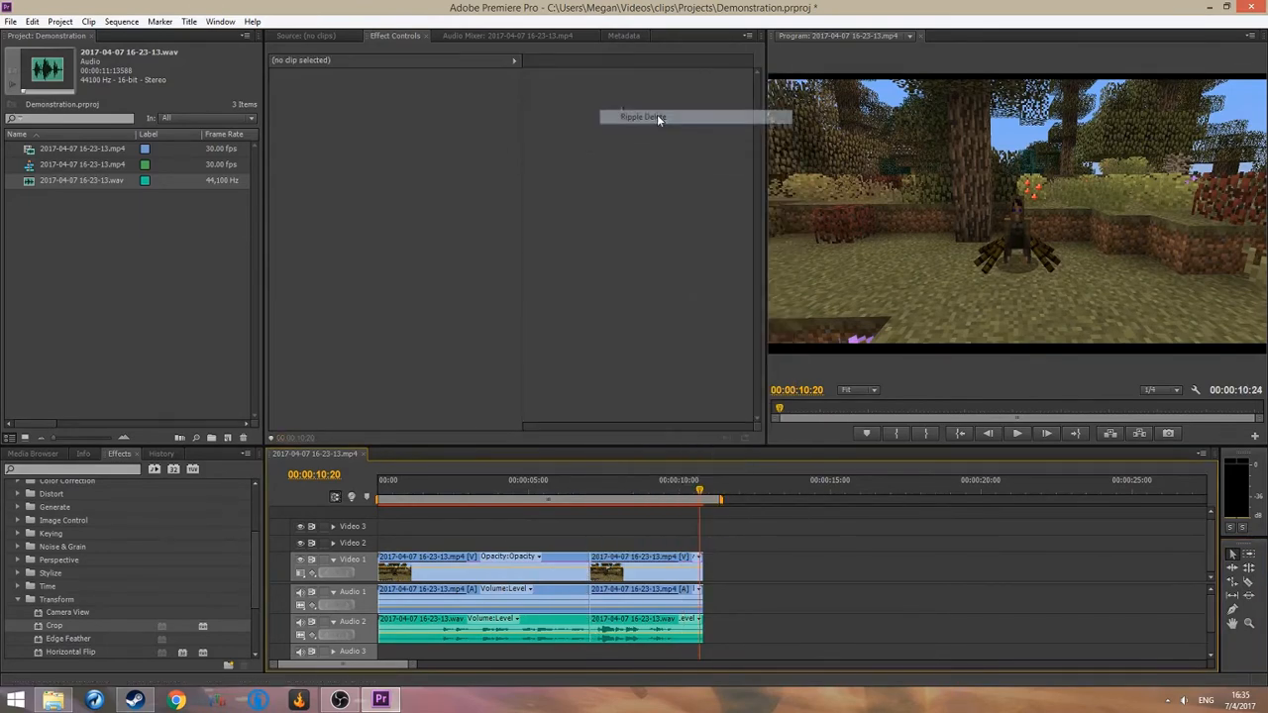
Play the sequence across the join between the two remaining segments, then bring the playhead back to 00:00:06:28
{"action": "left_click", "coordinate": [574, 496]}
{"action": "left_click", "coordinate": [1012, 434]}
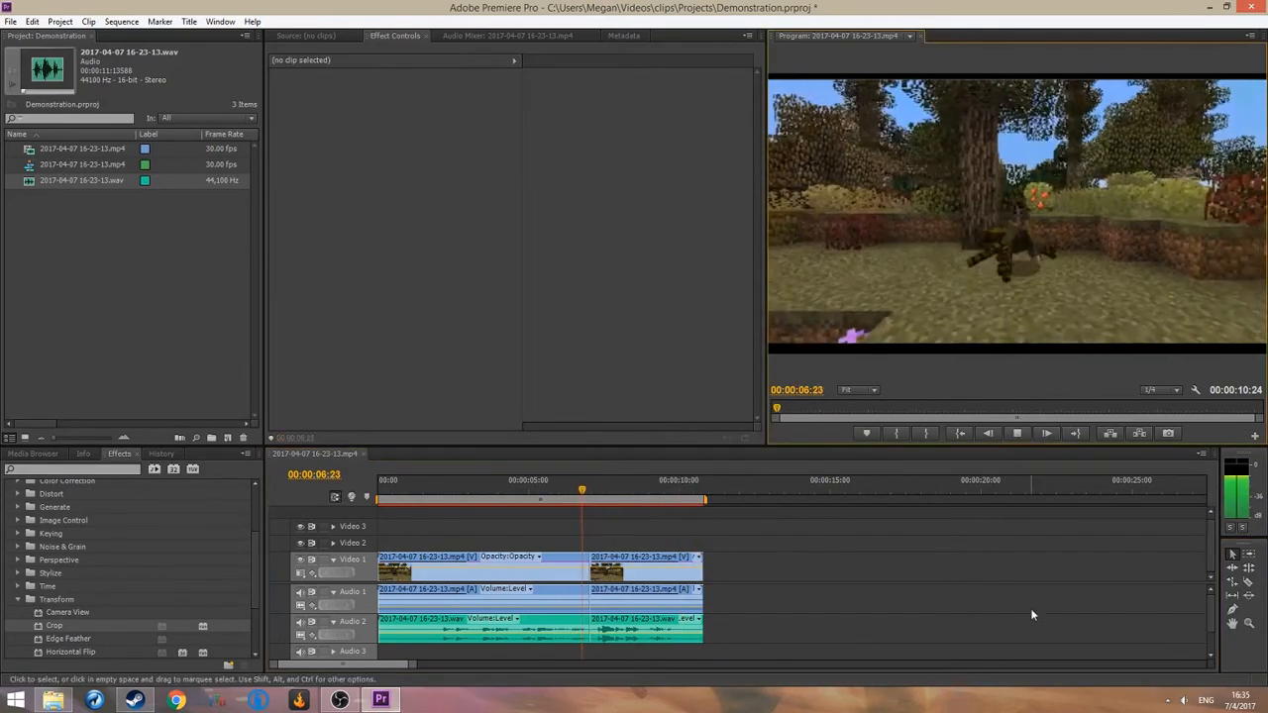
{"action": "left_click", "coordinate": [1015, 433]}
{"action": "left_click_drag", "start_coordinate": [664, 487], "coordinate": [588, 500]}
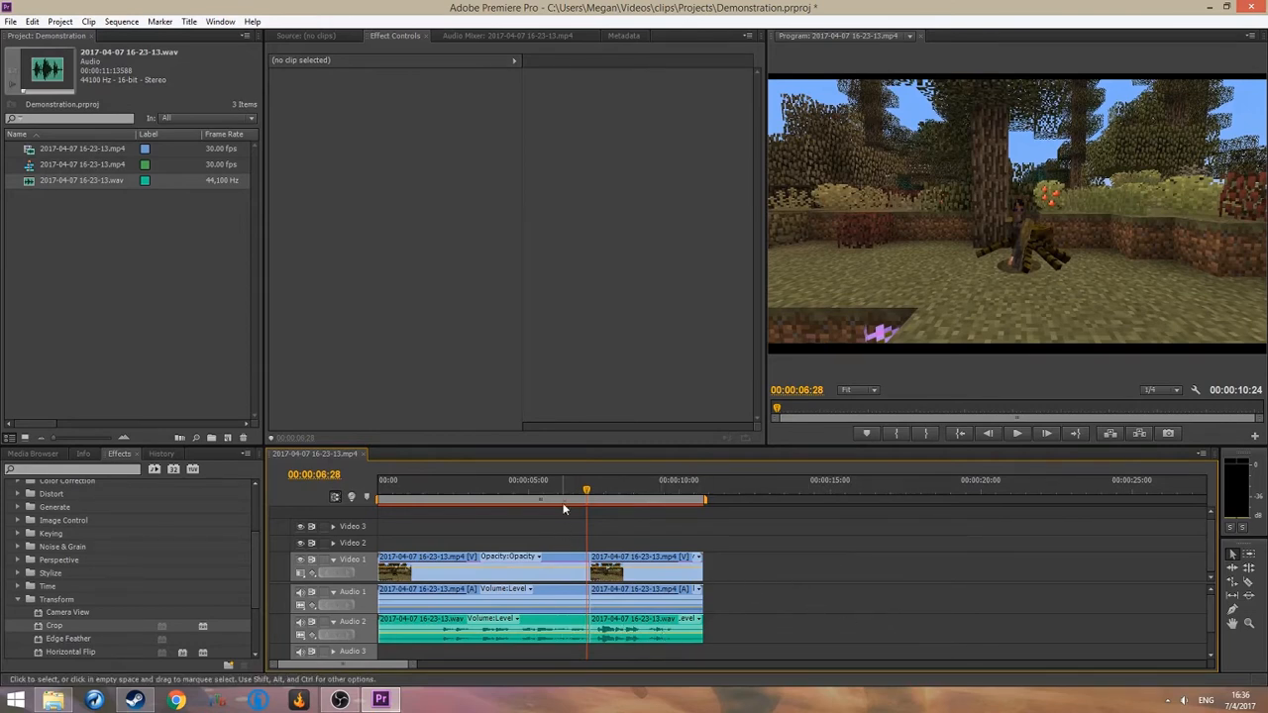
Play the opening of the sequence from the start and stop the playhead at 00:00:01:23, where the intro should be trimmed
{"action": "left_click_drag", "start_coordinate": [586, 491], "coordinate": [391, 483]}
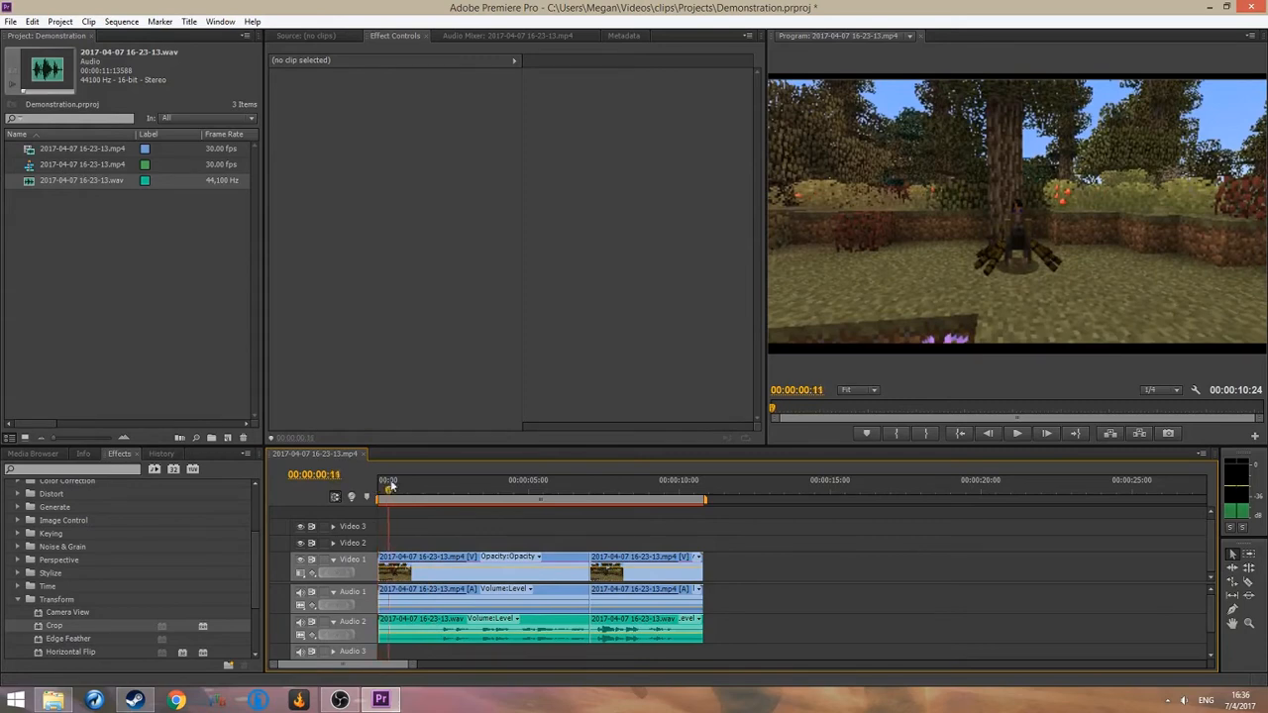
{"action": "key", "text": "space"}
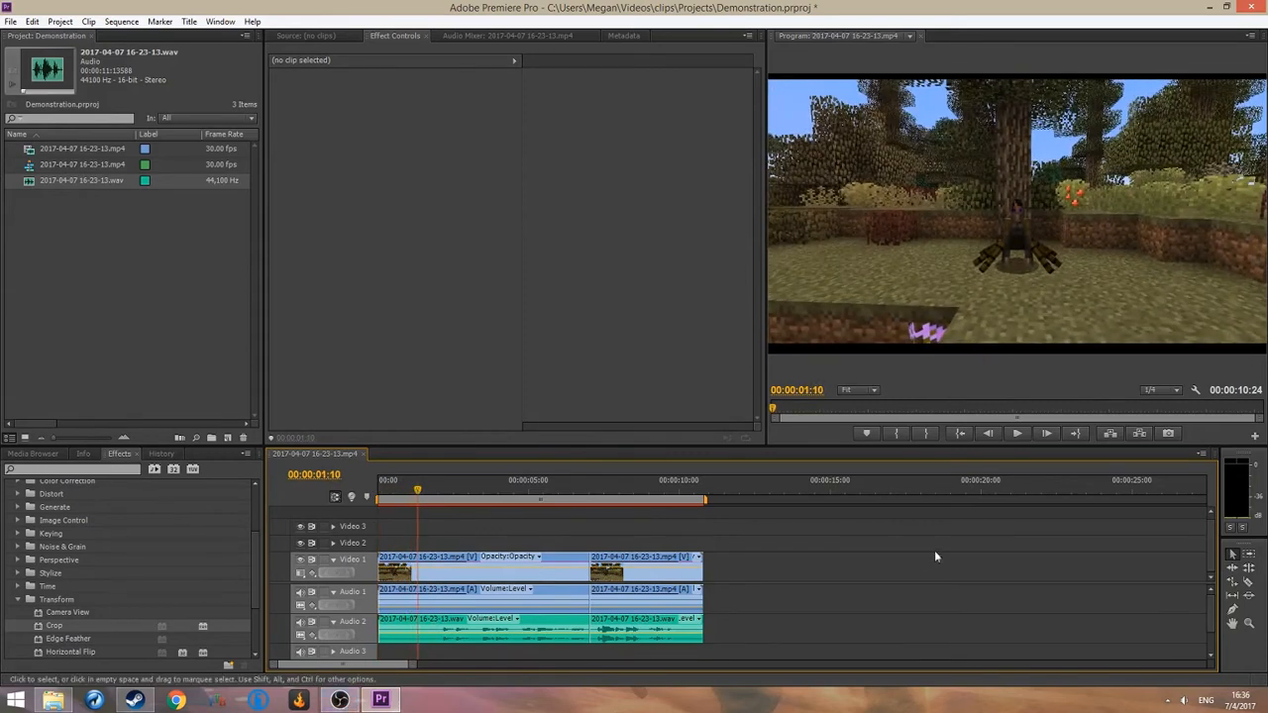
{"action": "left_click_drag", "start_coordinate": [428, 494], "coordinate": [379, 491]}
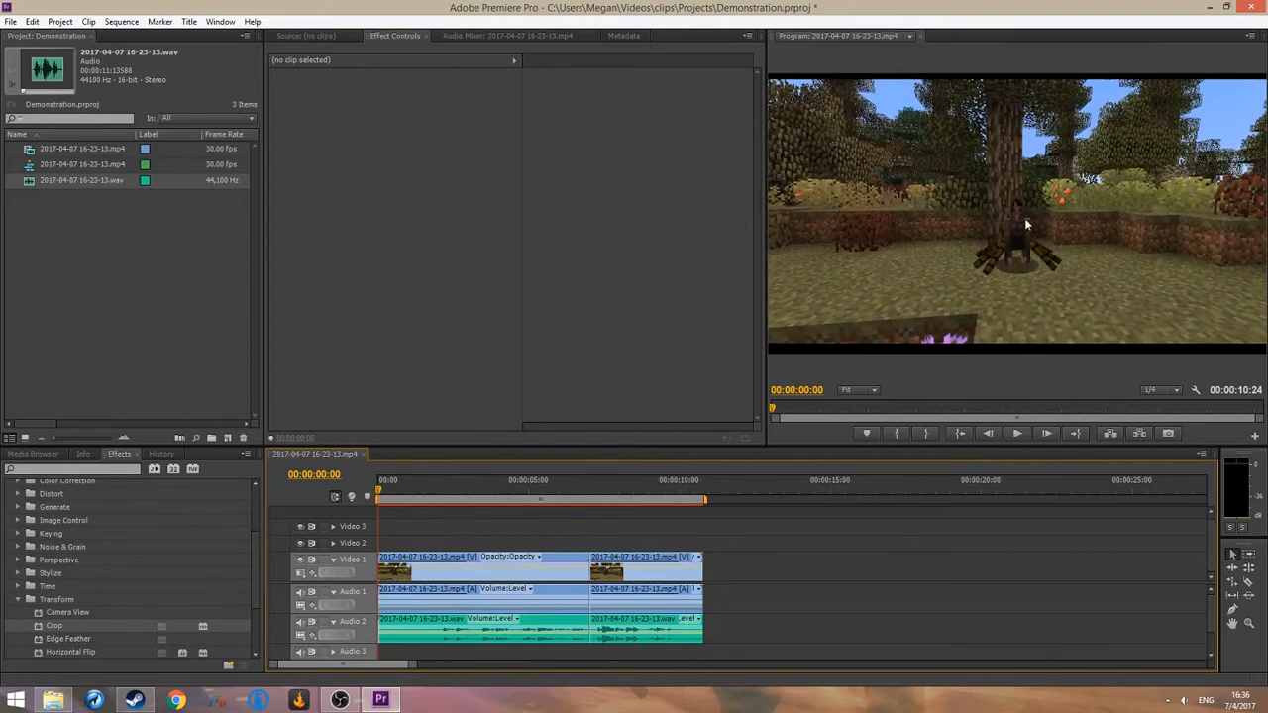
{"action": "mouse_move", "coordinate": [377, 492]}
{"action": "left_mouse_down"}
{"action": "mouse_move", "coordinate": [414, 491]}
{"action": "mouse_move", "coordinate": [378, 493]}
{"action": "left_mouse_up"}
{"action": "left_click", "coordinate": [1019, 434]}
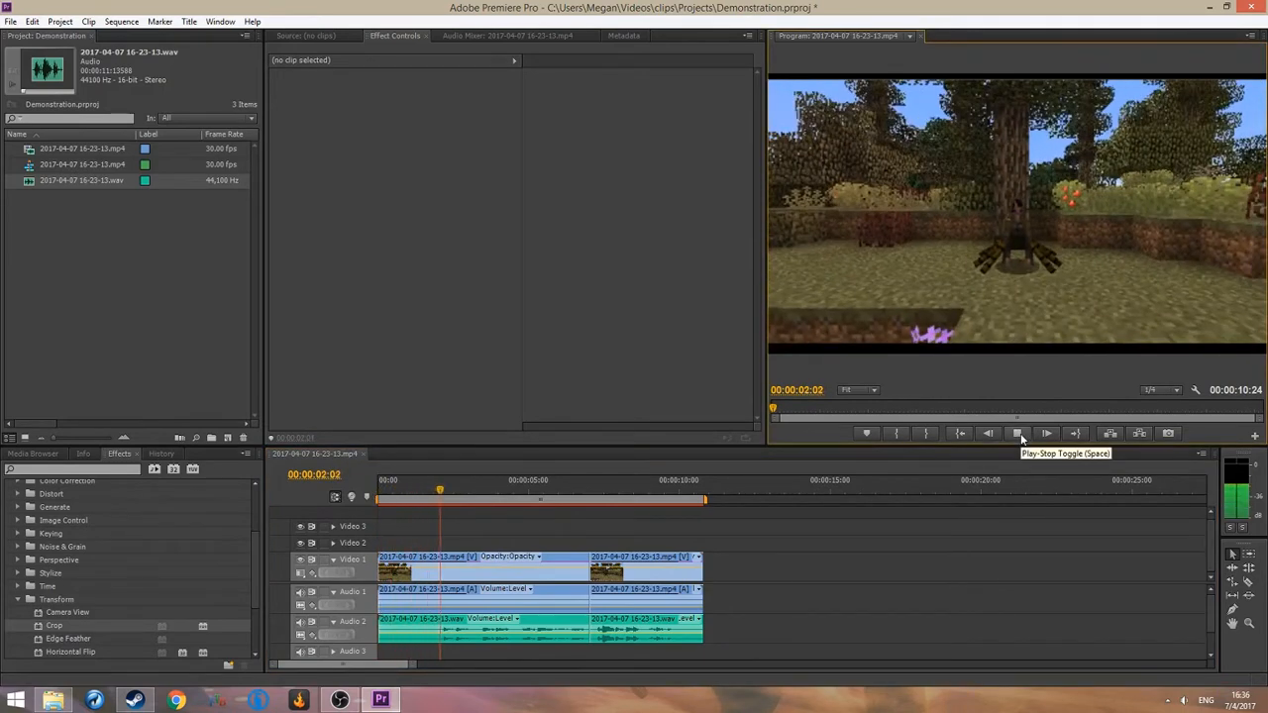
{"action": "left_click", "coordinate": [1020, 433]}
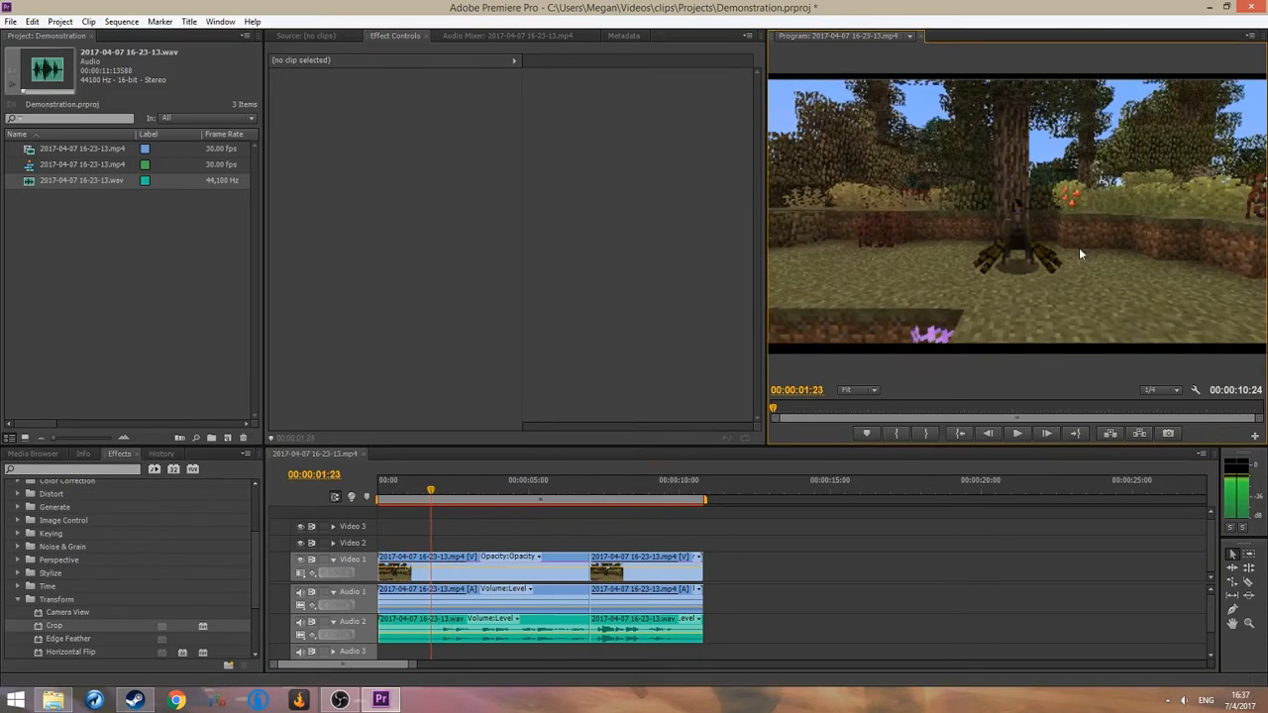
Trim the start of the first video and WAV clips to 00:00:01:23 and ripple delete the empty space before them
{"action": "left_click_drag", "start_coordinate": [387, 564], "coordinate": [431, 563]}
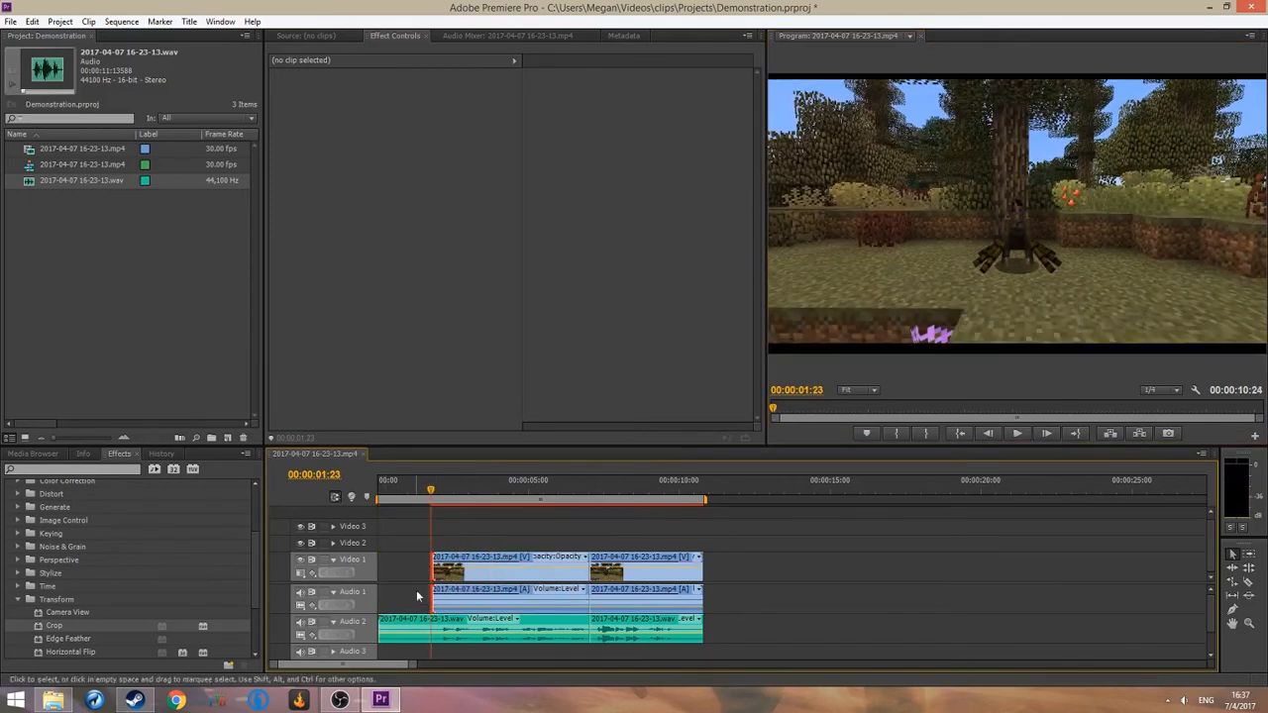
{"action": "left_click_drag", "start_coordinate": [380, 626], "coordinate": [431, 626]}
{"action": "right_click", "coordinate": [417, 587]}
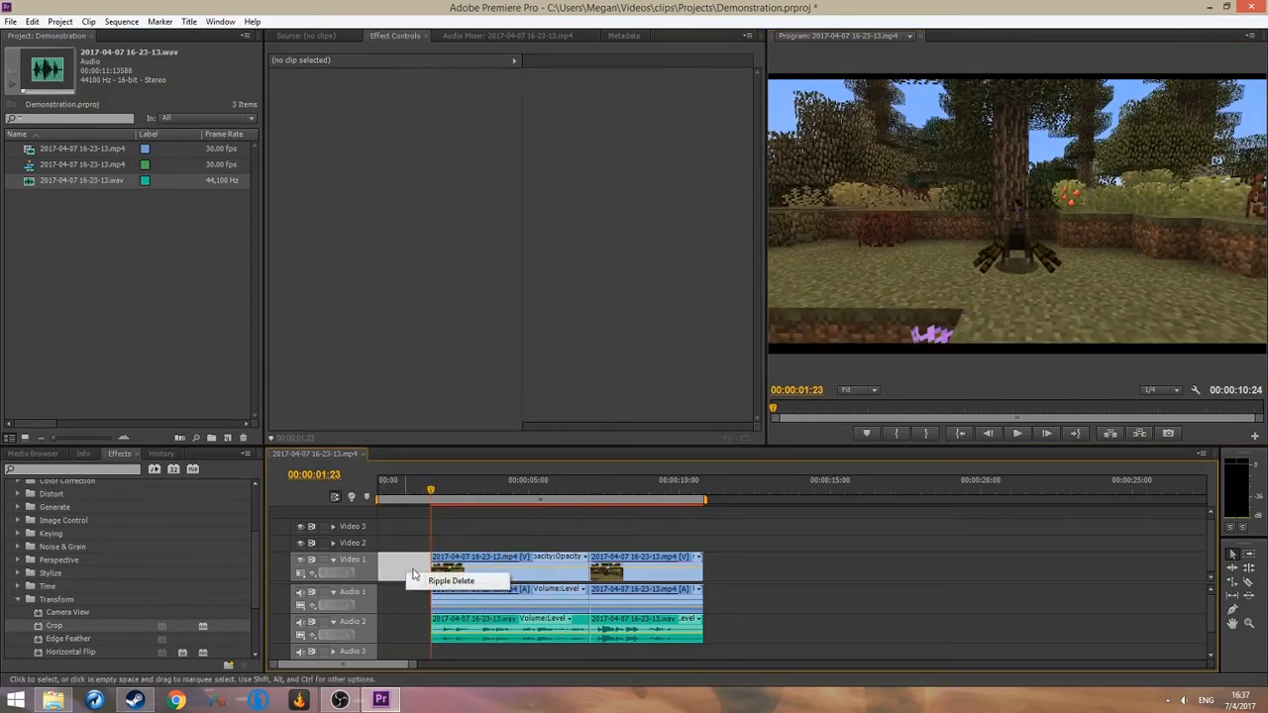
{"action": "left_click", "coordinate": [450, 595]}
Play the trimmed opening from the start, then play from 00:00:07:11 towards the end to find the end trim point
{"action": "left_click_drag", "start_coordinate": [430, 490], "coordinate": [364, 489]}
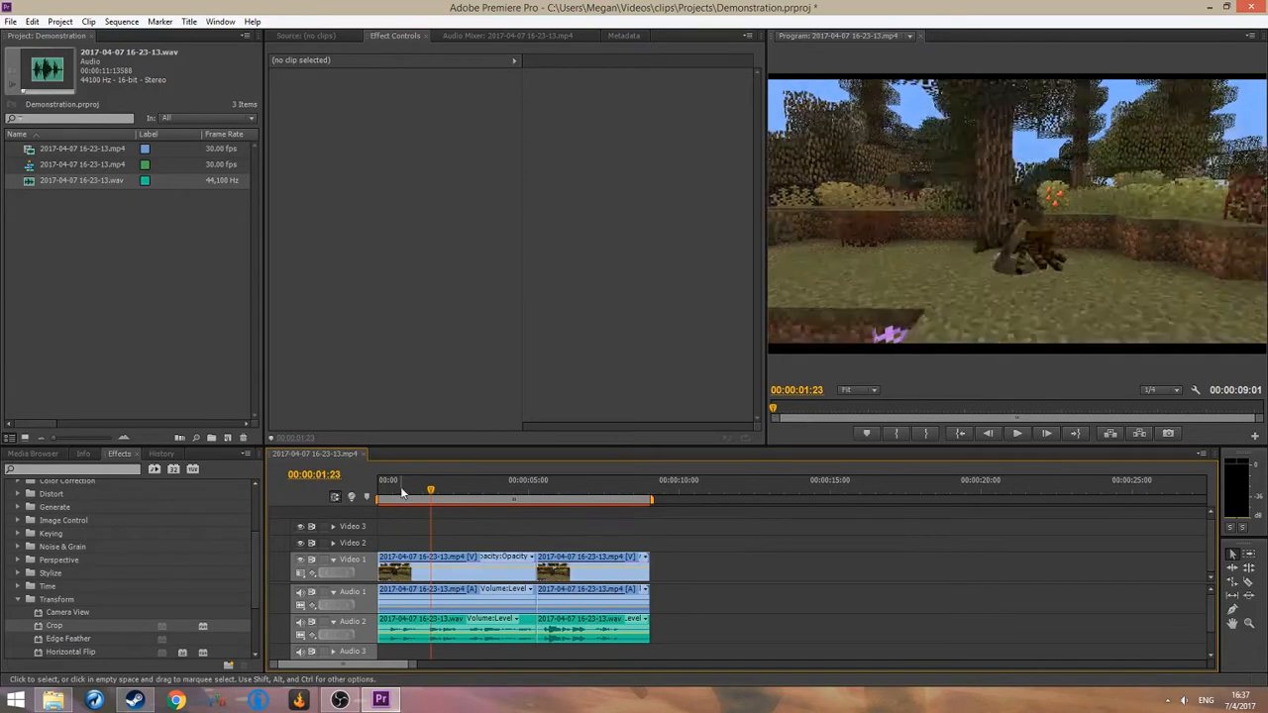
{"action": "left_click", "coordinate": [1017, 433]}
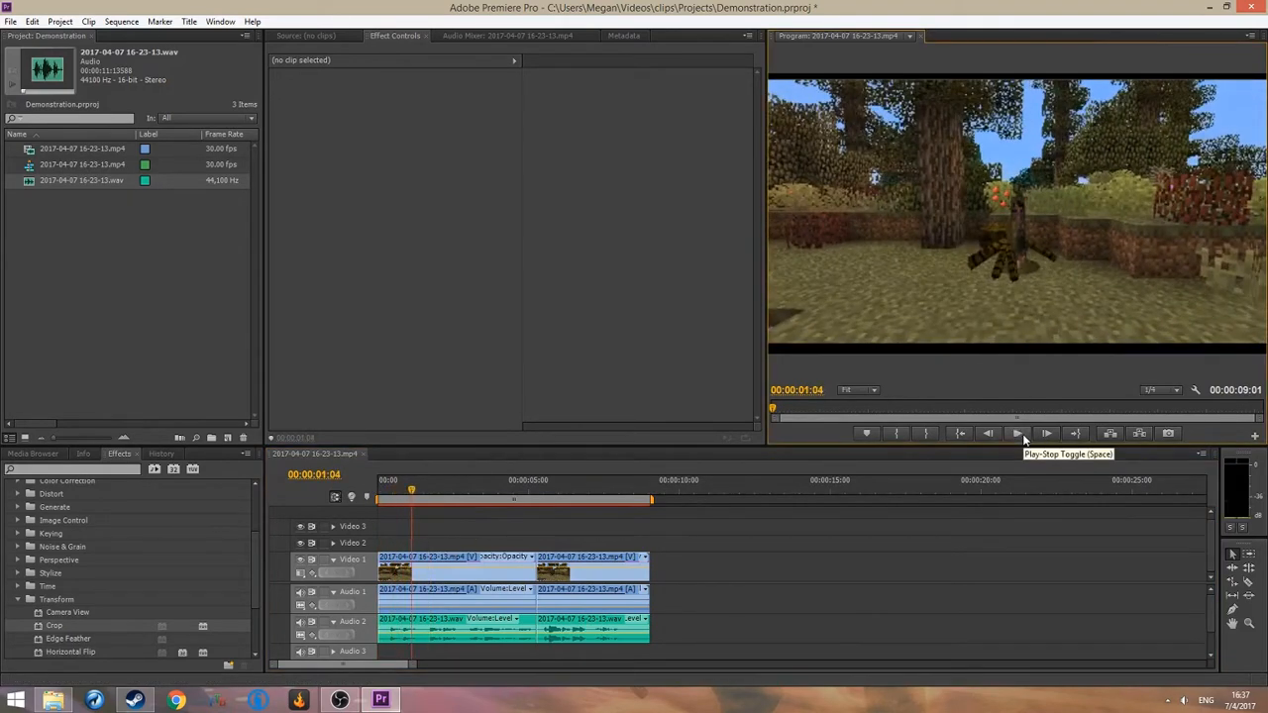
{"action": "left_click", "coordinate": [599, 487]}
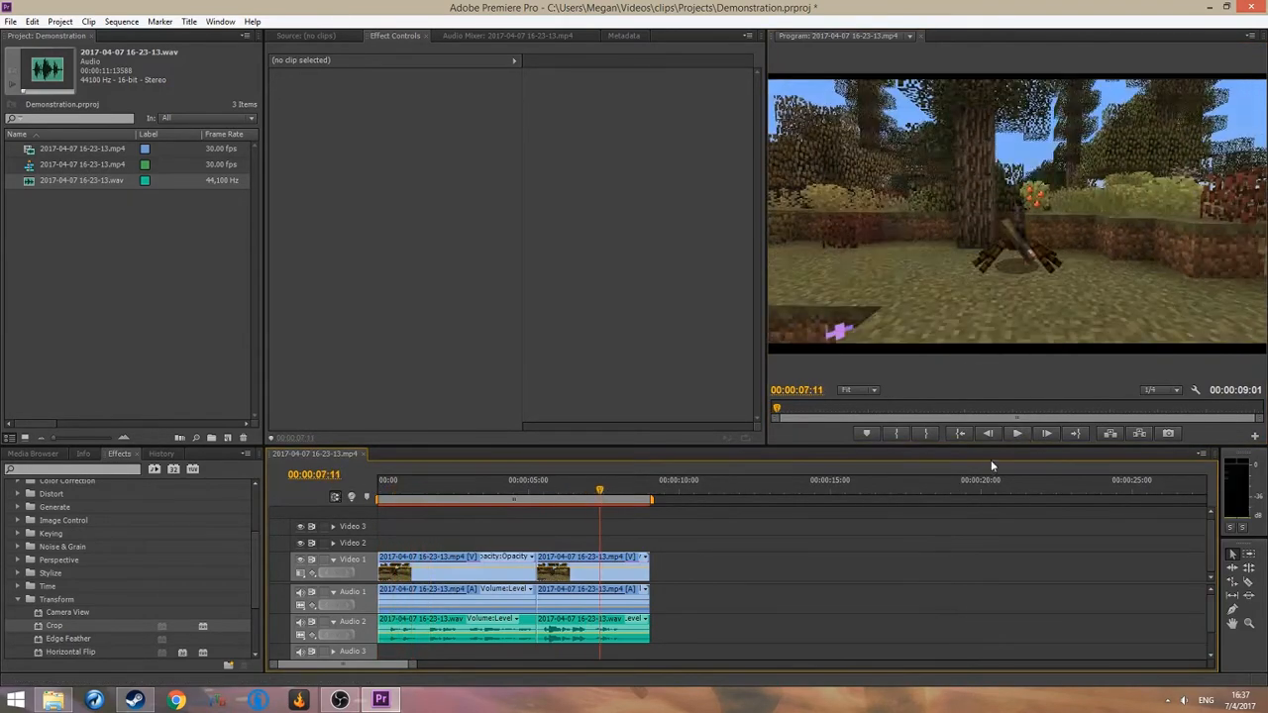
{"action": "left_click", "coordinate": [1018, 433]}
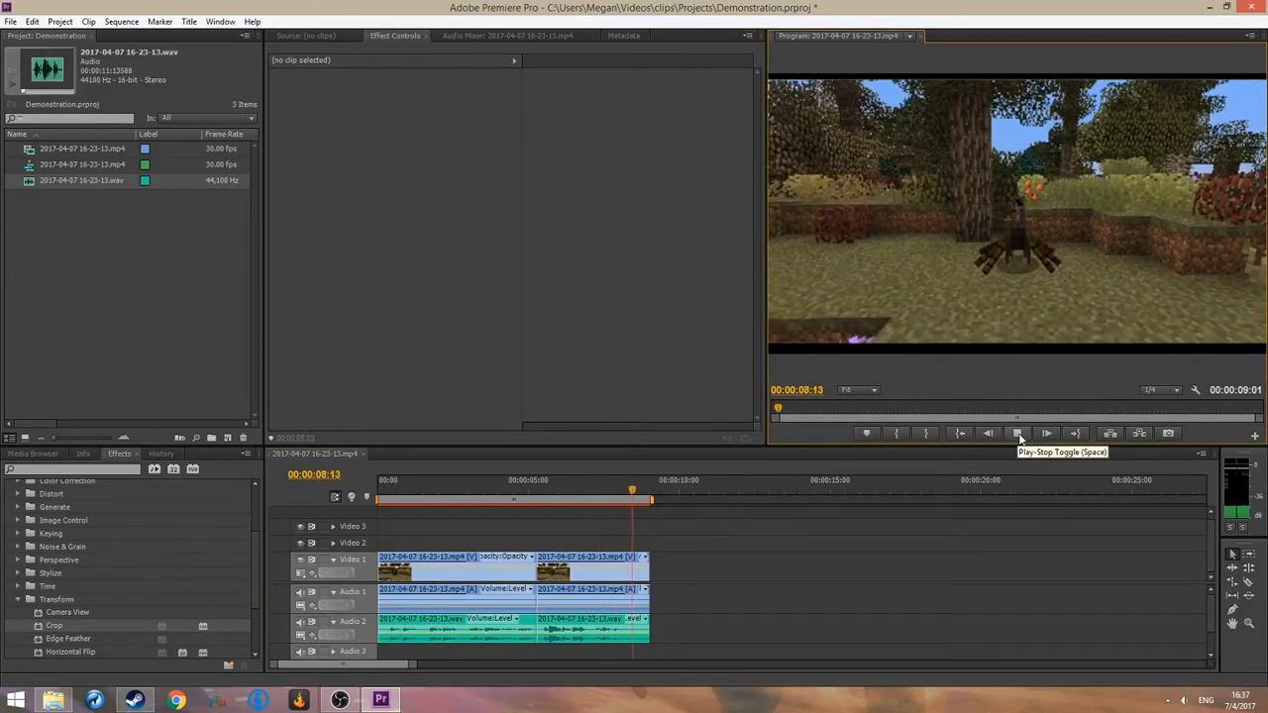
Trim the end of the last video and WAV clips to 00:00:08:16 and return the playhead to the sequence start
{"action": "left_click_drag", "start_coordinate": [649, 570], "coordinate": [632, 573]}
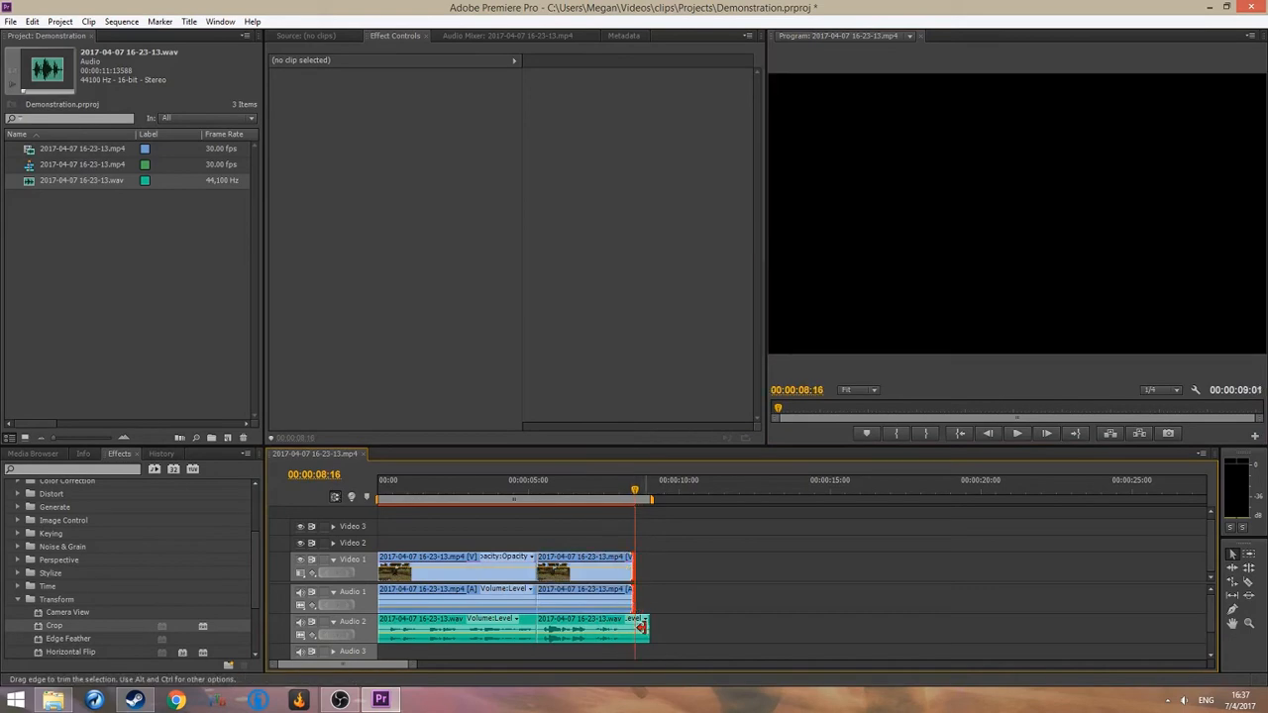
{"action": "left_click_drag", "start_coordinate": [628, 631], "coordinate": [633, 631]}
{"action": "left_click_drag", "start_coordinate": [651, 500], "coordinate": [351, 476]}
Add Dip to Black transitions at the start of the first video clip and the end of the last video clip
{"action": "left_click", "coordinate": [17, 599]}
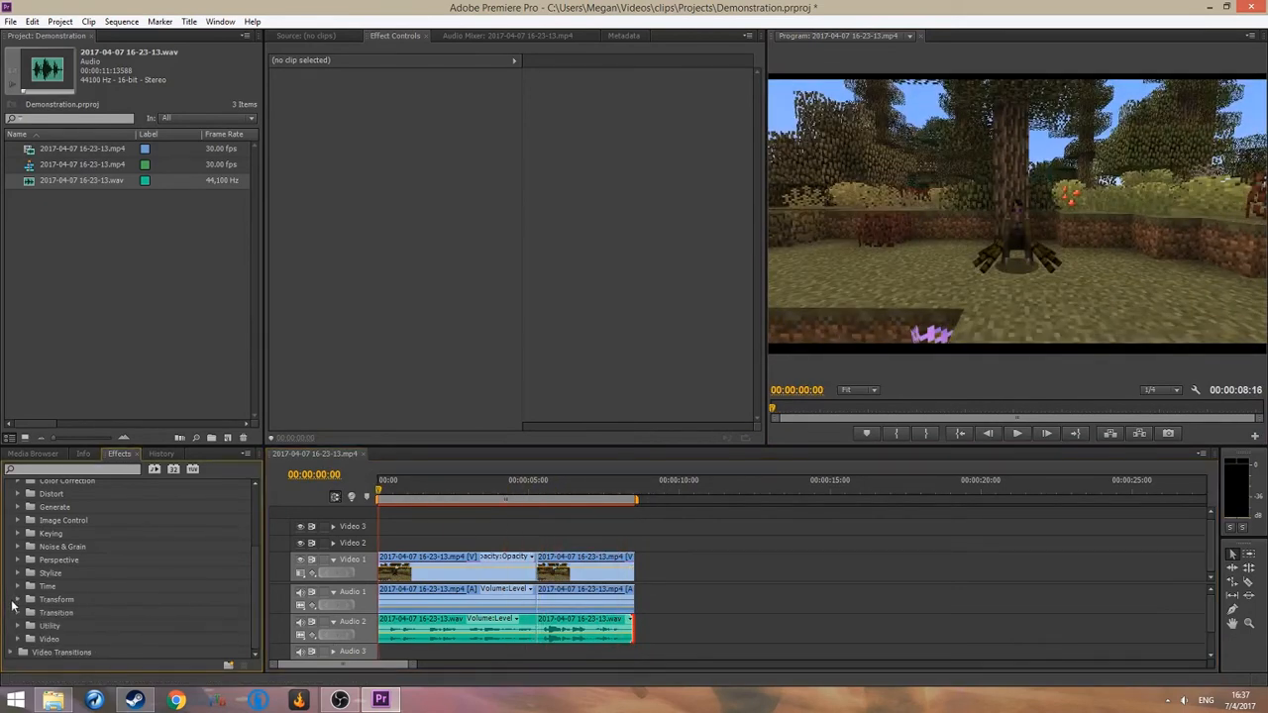
{"action": "left_click", "coordinate": [17, 655]}
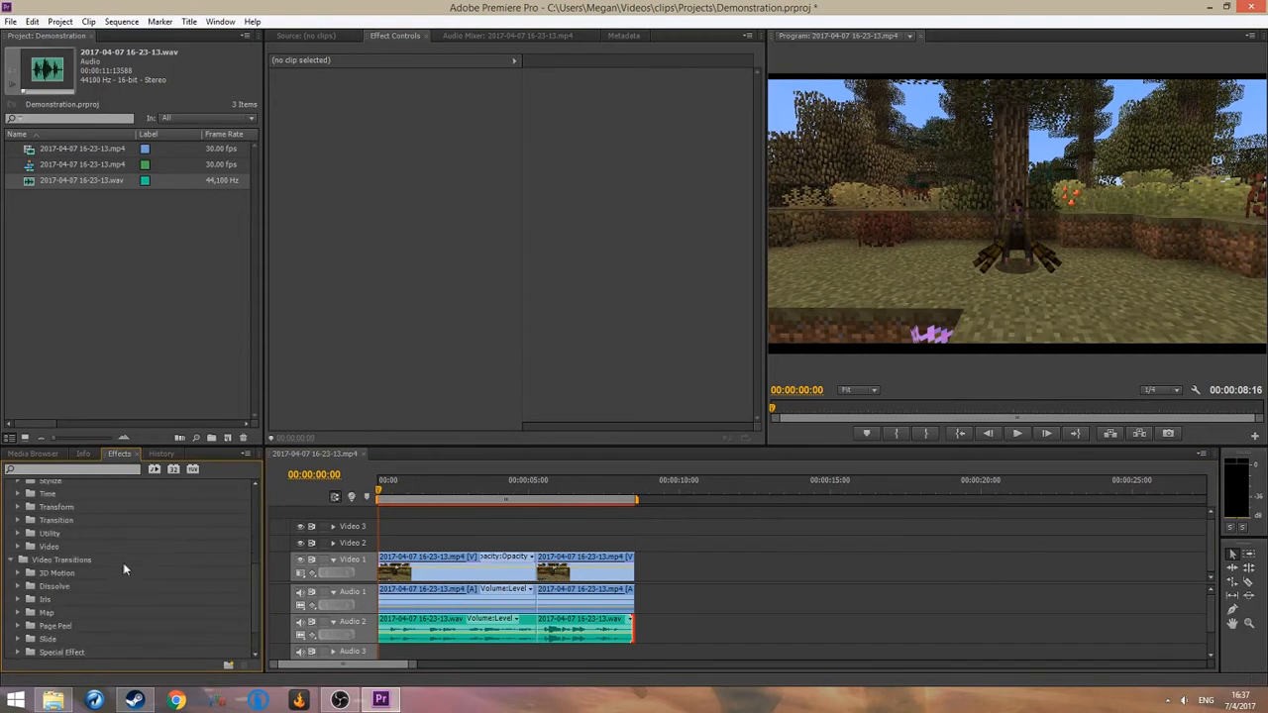
{"action": "left_click", "coordinate": [18, 546]}
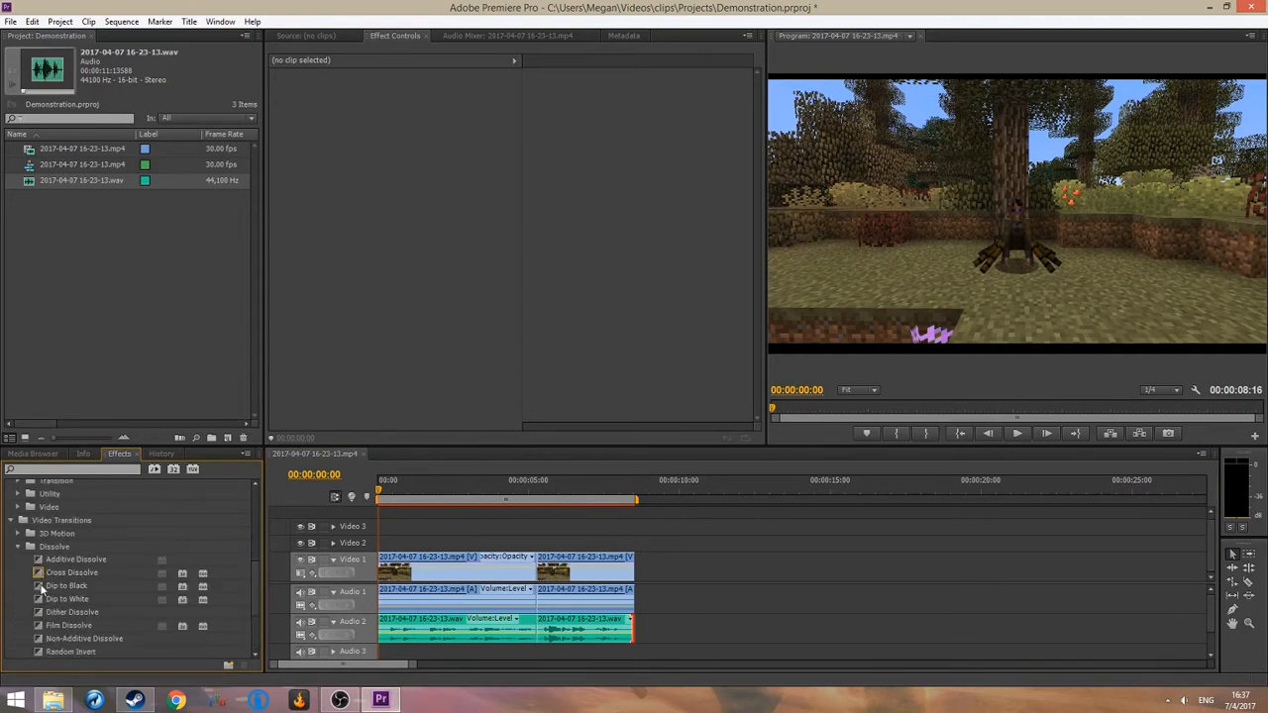
{"action": "left_click_drag", "start_coordinate": [43, 589], "coordinate": [387, 572]}
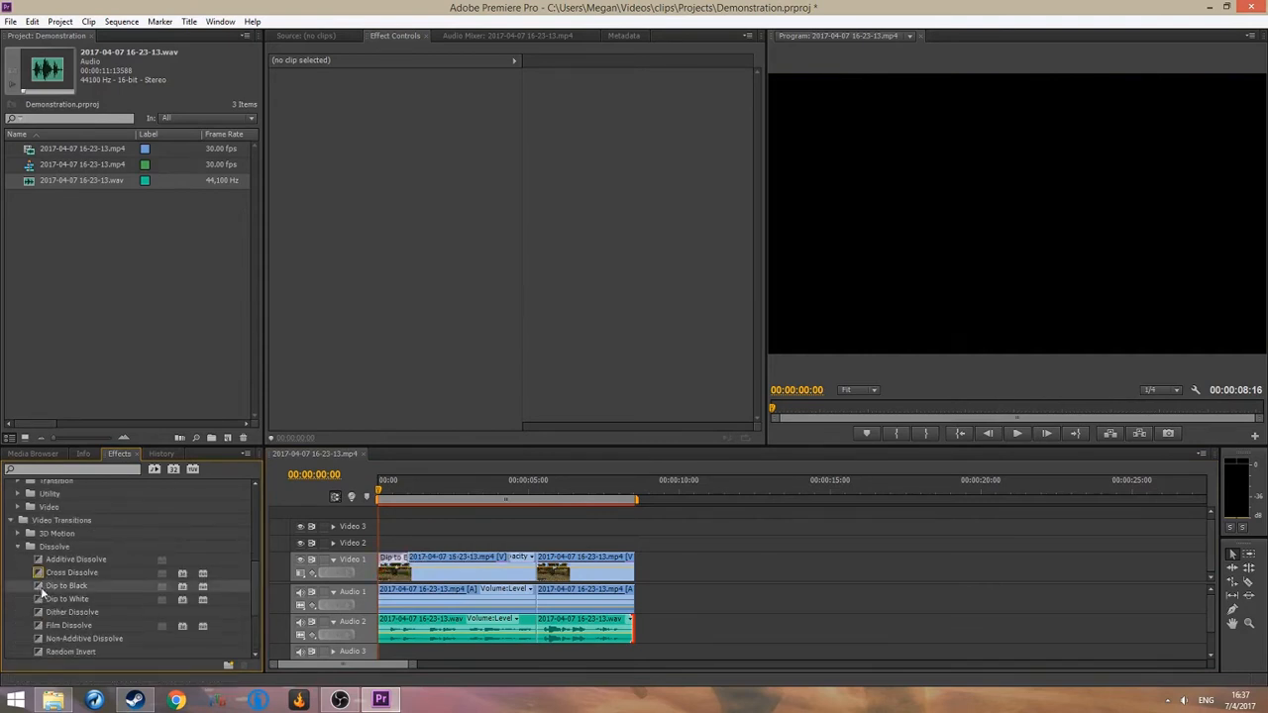
{"action": "left_click_drag", "start_coordinate": [43, 591], "coordinate": [624, 573]}
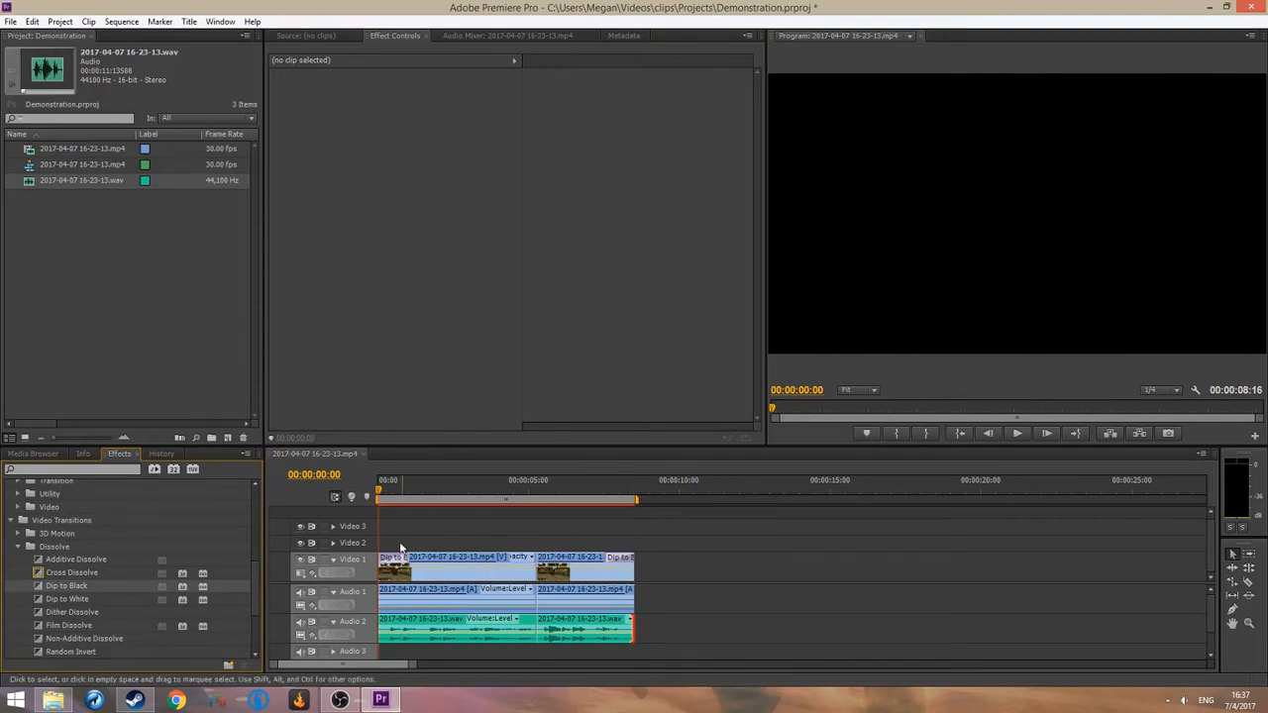
Preview the opening fade, then shorten the opening Dip to Black to 00:00:00:12 and the closing one to 00:00:00:13
{"action": "left_click", "coordinate": [1017, 435]}
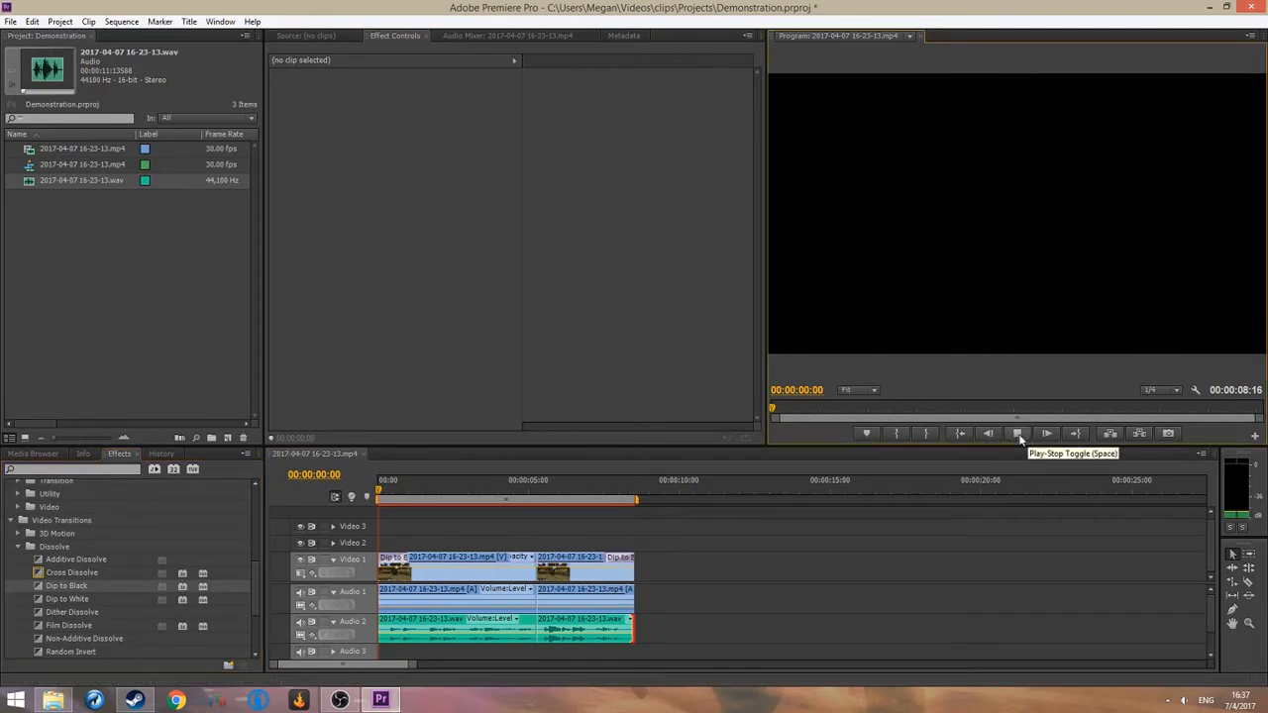
{"action": "left_click", "coordinate": [1018, 434]}
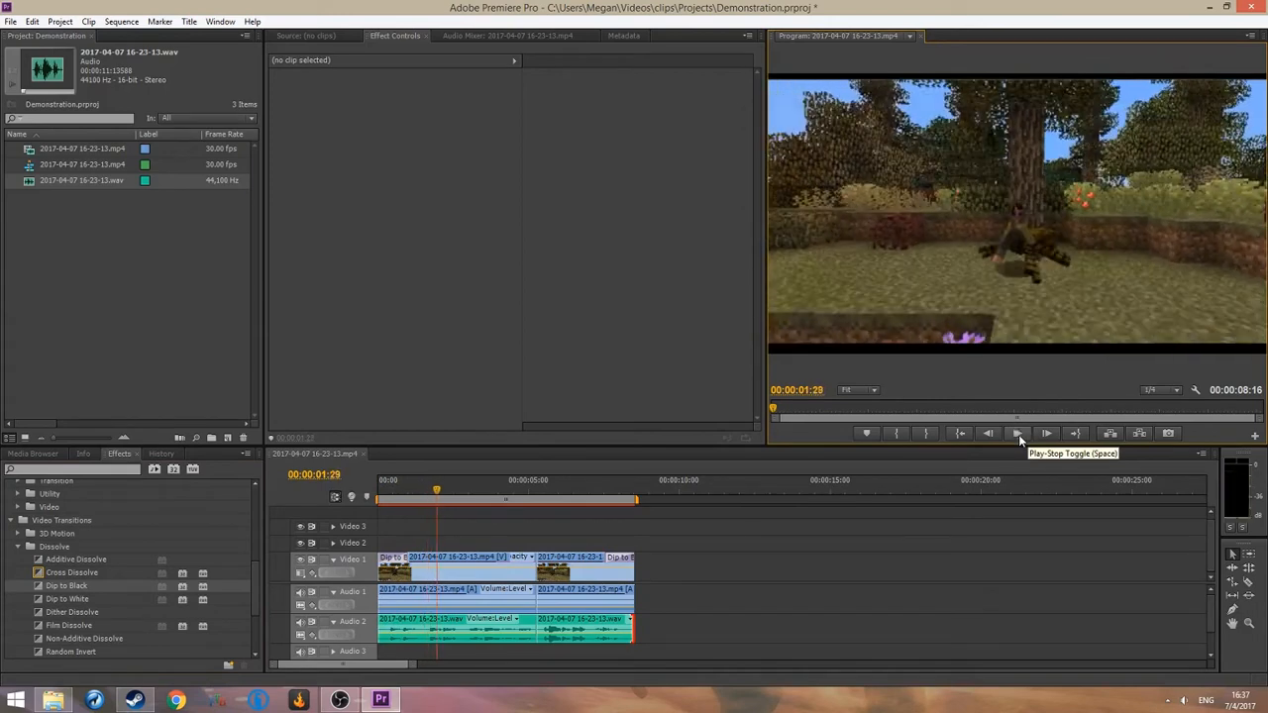
{"action": "left_click_drag", "start_coordinate": [403, 558], "coordinate": [385, 559]}
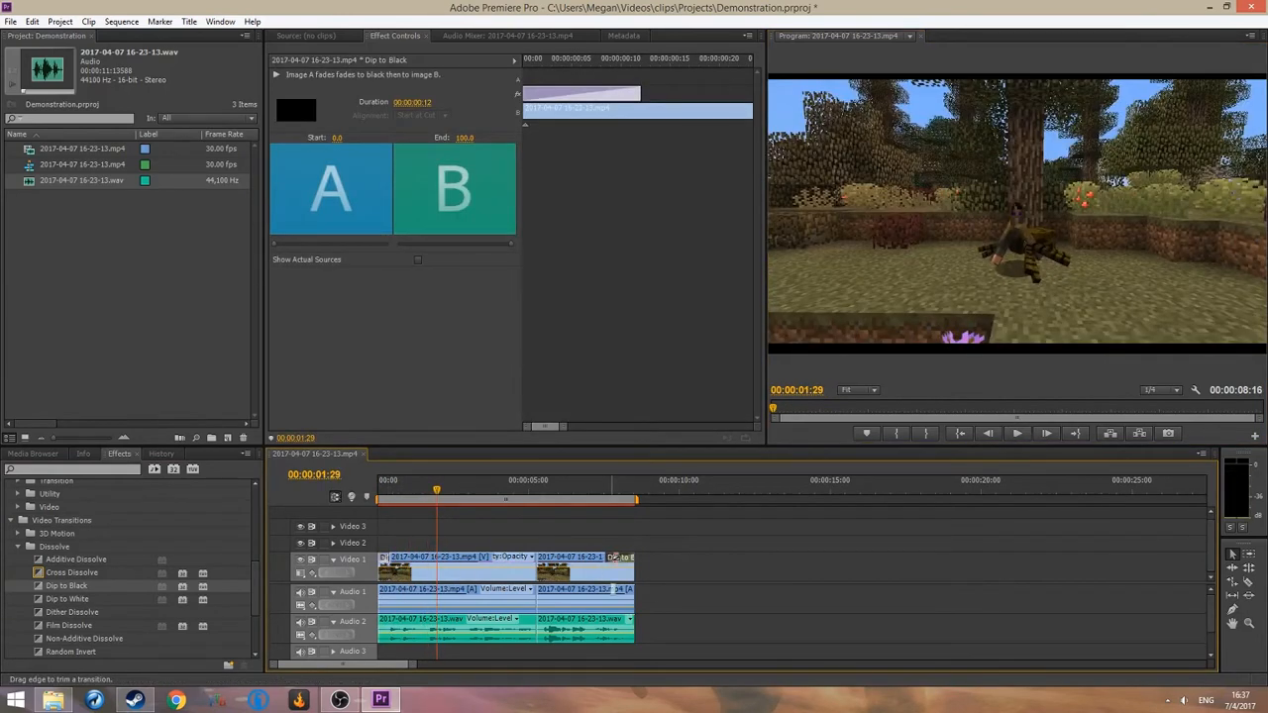
{"action": "left_click_drag", "start_coordinate": [614, 557], "coordinate": [631, 558]}
Play the sequence from the start to check both fades, and shorten the closing Dip to Black to 00:00:00:10
{"action": "left_click_drag", "start_coordinate": [438, 491], "coordinate": [368, 490]}
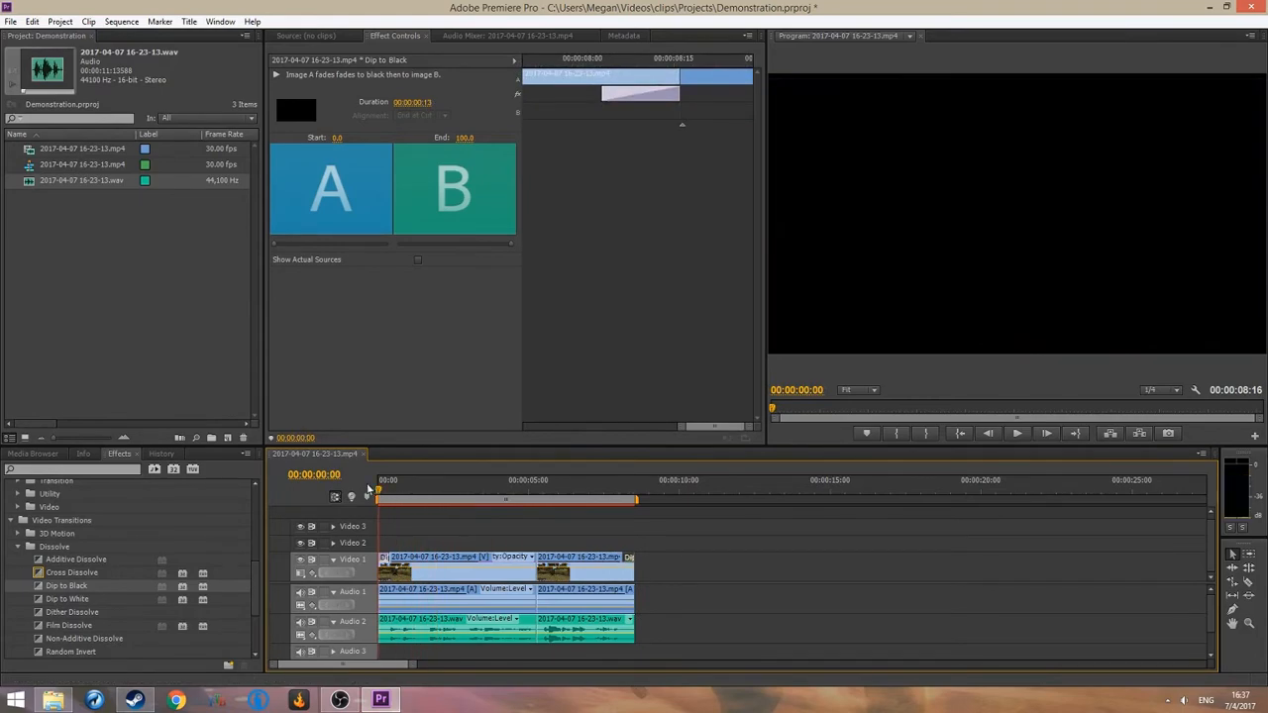
{"action": "left_click", "coordinate": [1019, 435]}
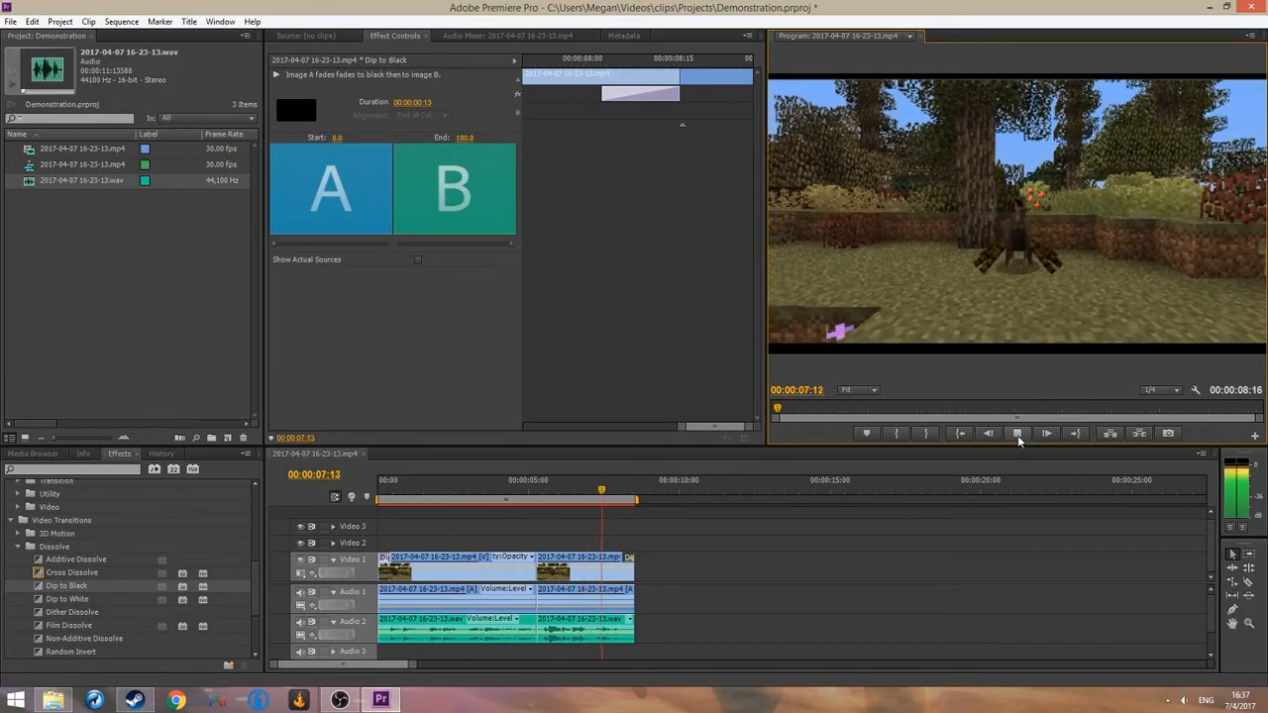
{"action": "left_click", "coordinate": [1019, 436]}
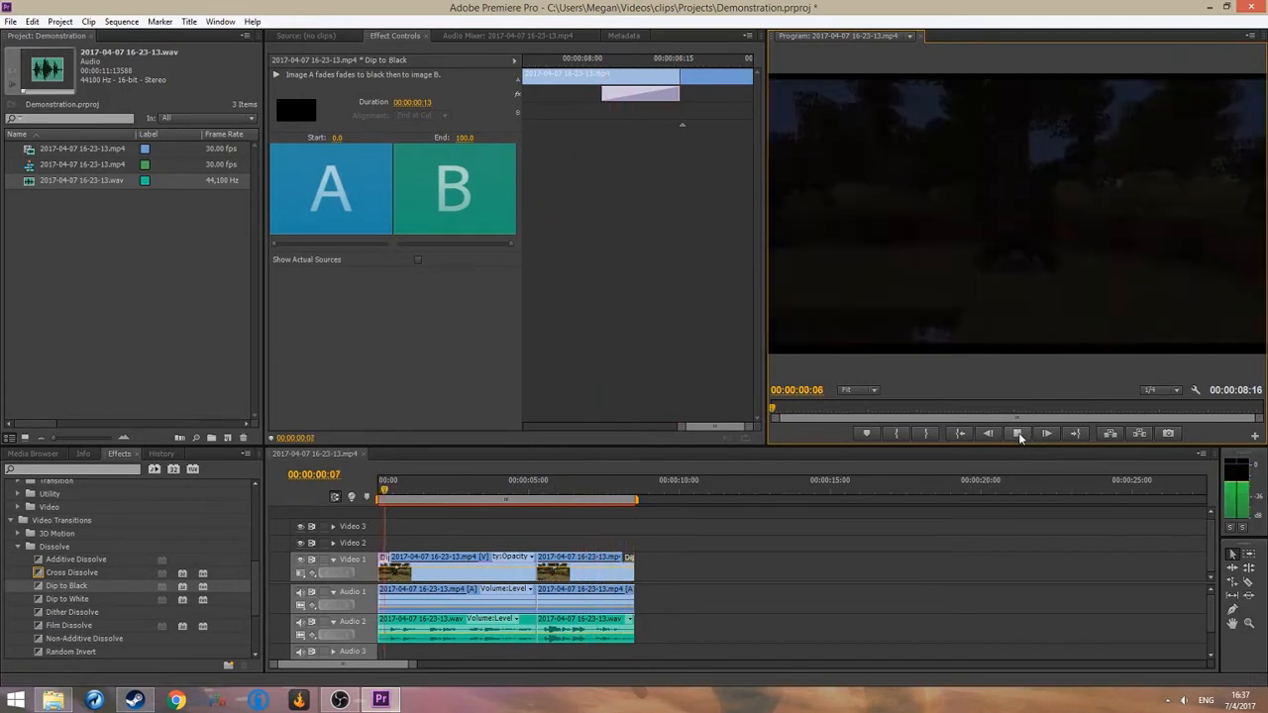
{"action": "left_click", "coordinate": [1018, 434]}
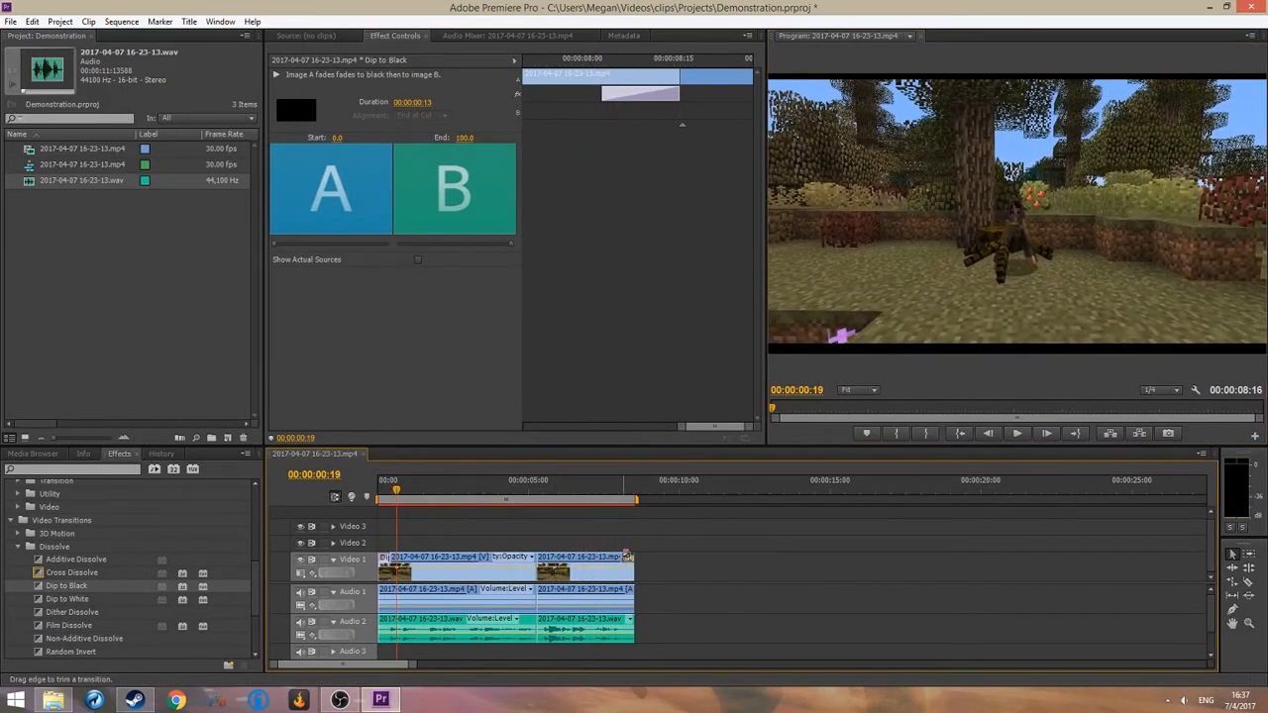
{"action": "left_click_drag", "start_coordinate": [626, 556], "coordinate": [629, 557]}
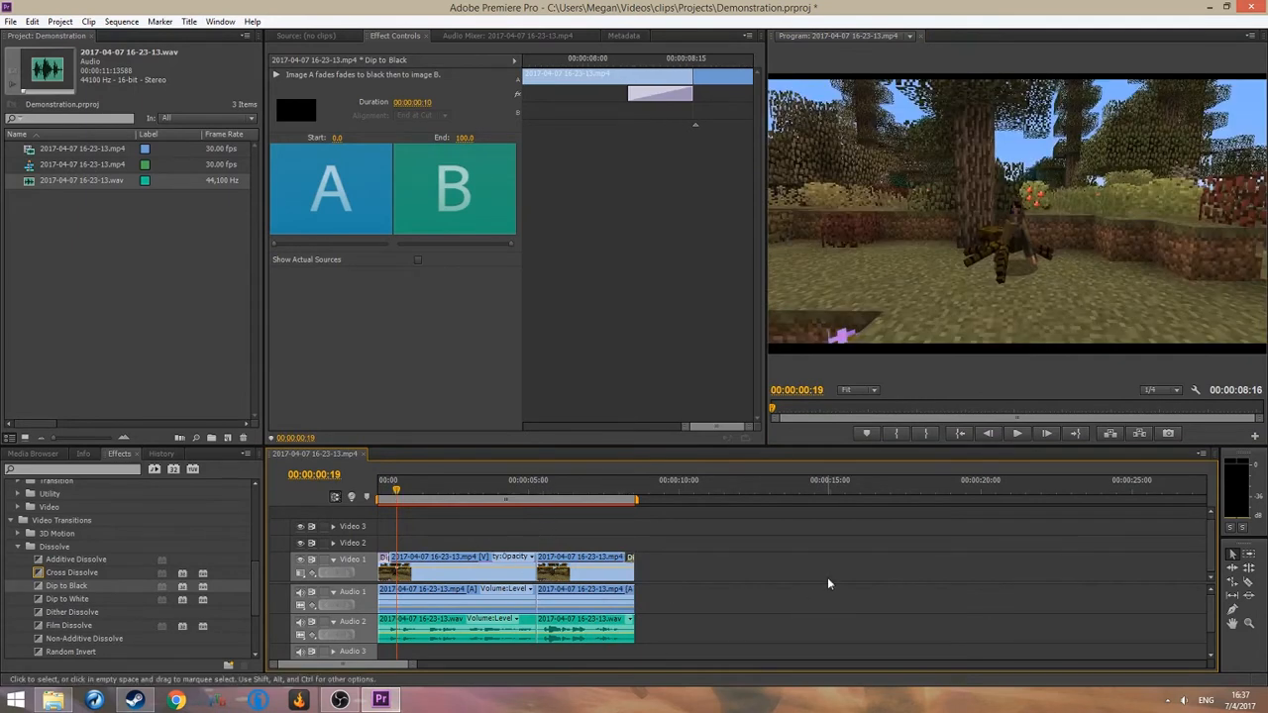
Compare the effect settings of the first WAV clip on Audio 2 and the first video clip's linked audio on Audio 1
{"action": "left_click", "coordinate": [436, 626]}
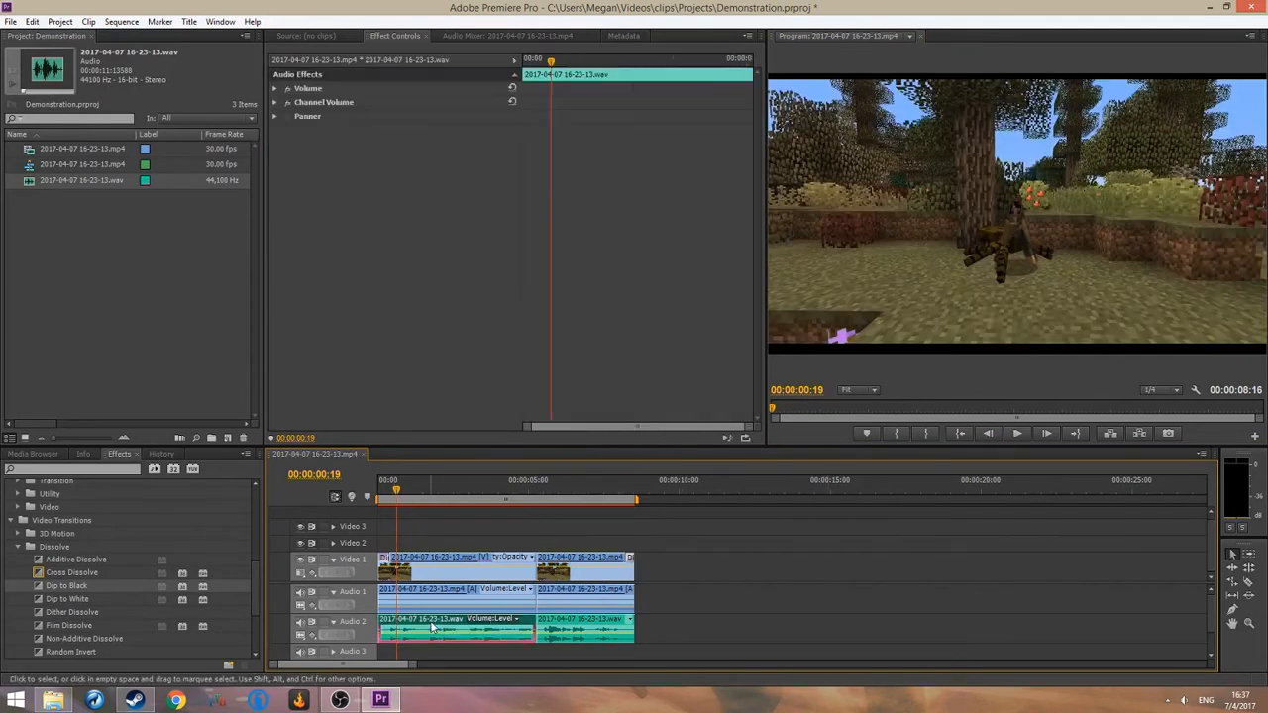
{"action": "left_click", "coordinate": [438, 591]}
{"action": "left_click", "coordinate": [426, 626]}
{"action": "left_click", "coordinate": [439, 594]}
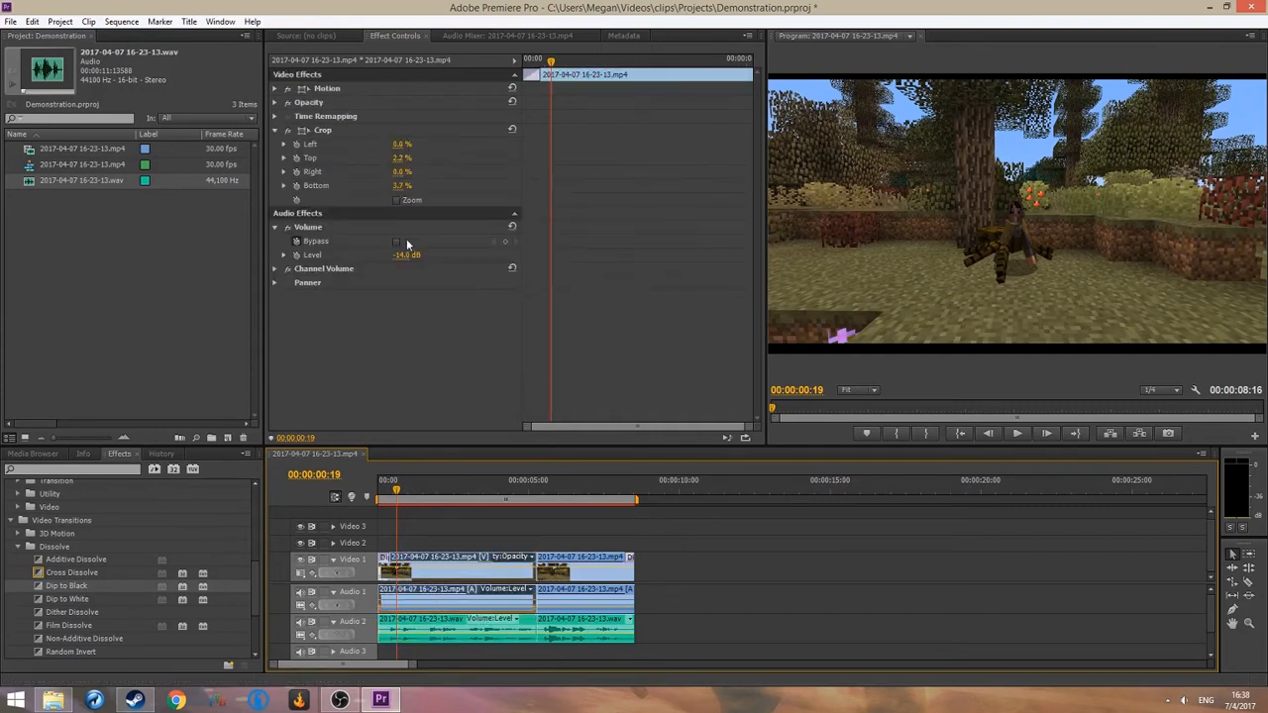
{"action": "left_click", "coordinate": [441, 622]}
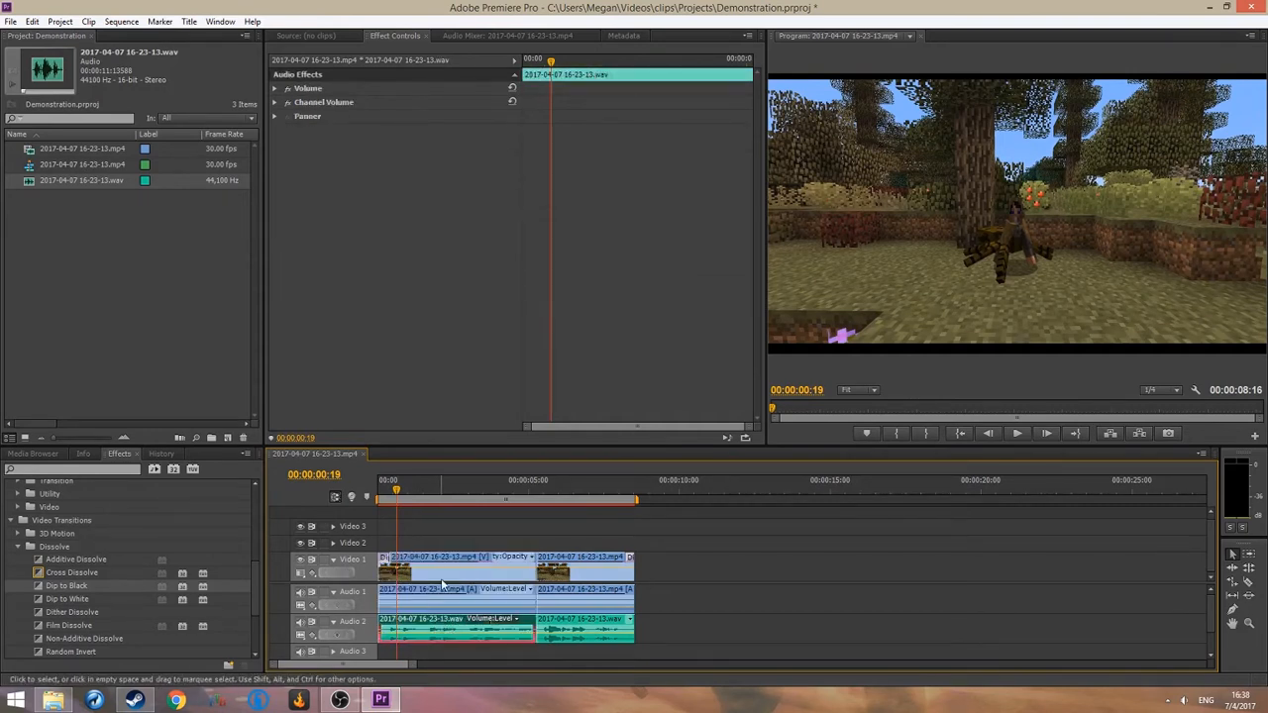
{"action": "left_click", "coordinate": [439, 595]}
{"action": "left_click", "coordinate": [440, 624]}
{"action": "left_click", "coordinate": [439, 595]}
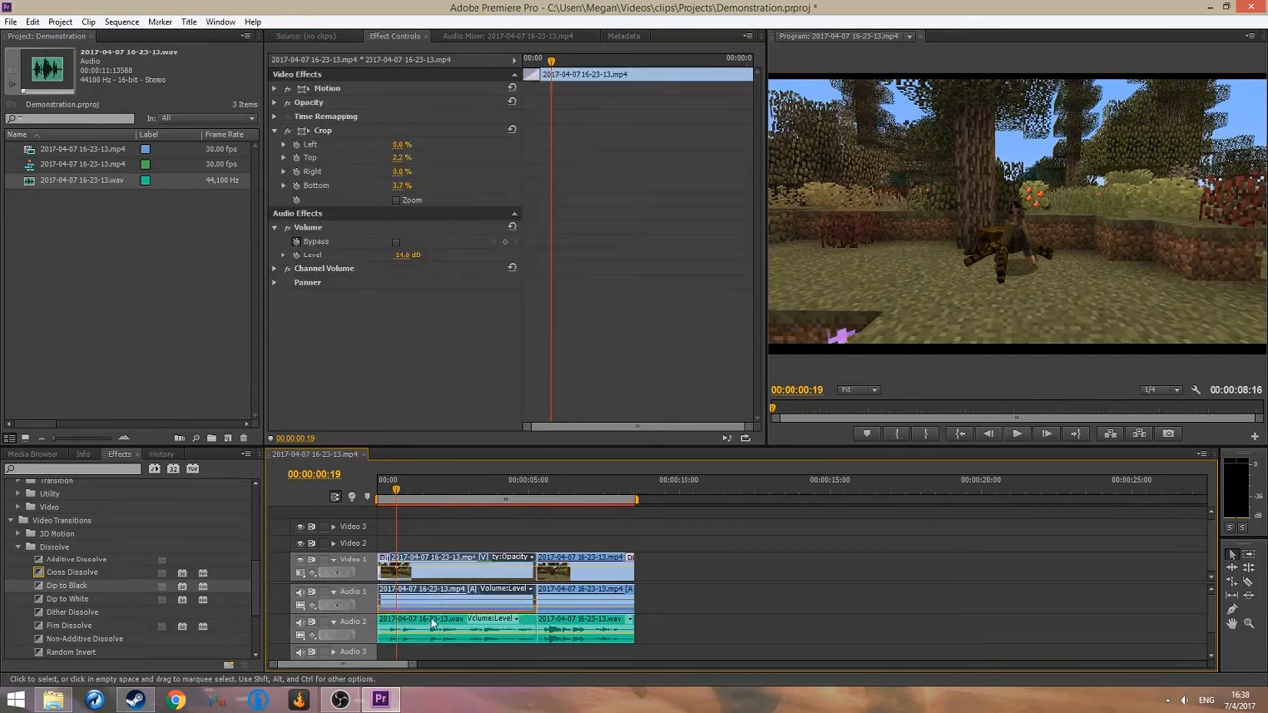
{"action": "left_click", "coordinate": [428, 628]}
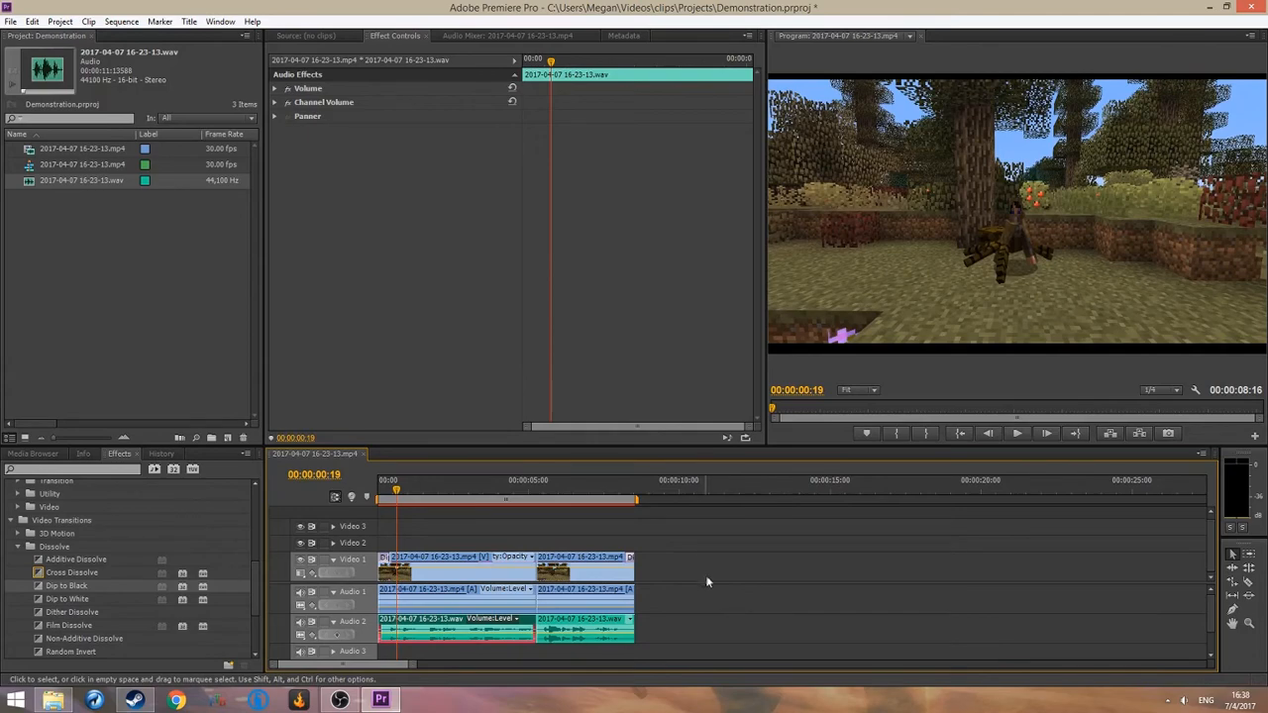
{"action": "left_click_drag", "start_coordinate": [397, 489], "coordinate": [346, 493]}
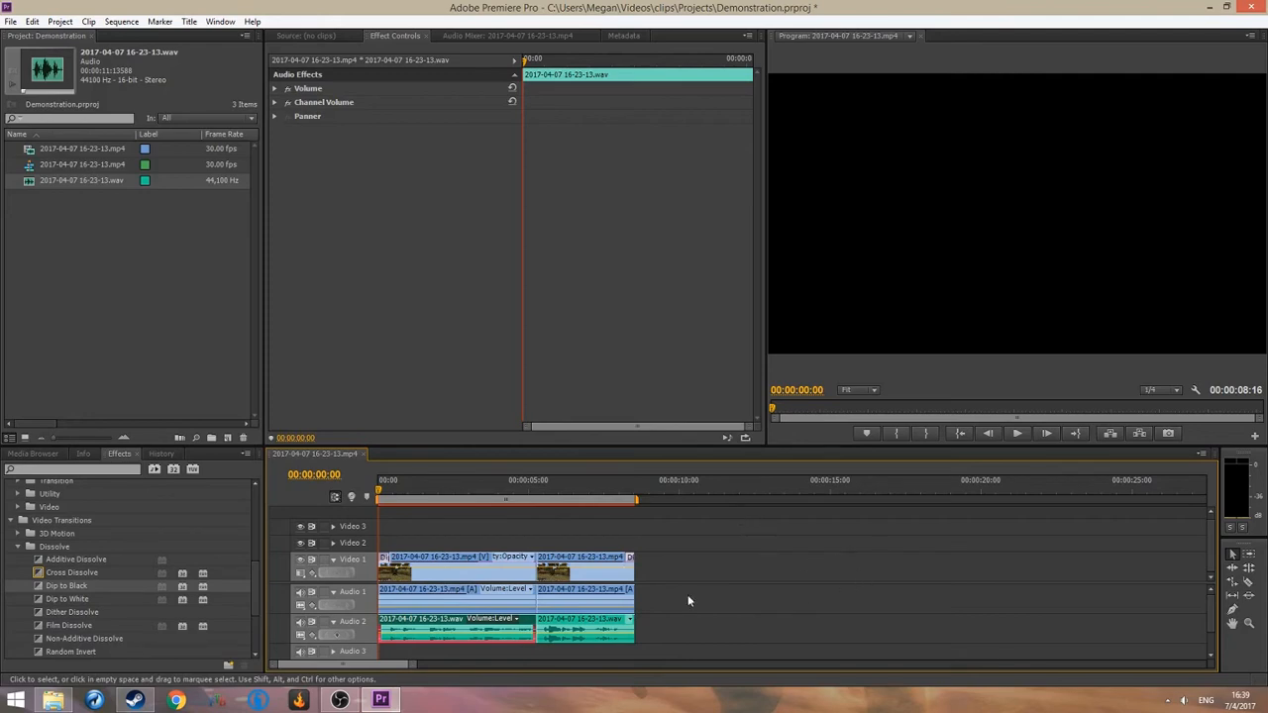
{"action": "left_click_drag", "start_coordinate": [381, 490], "coordinate": [468, 490]}
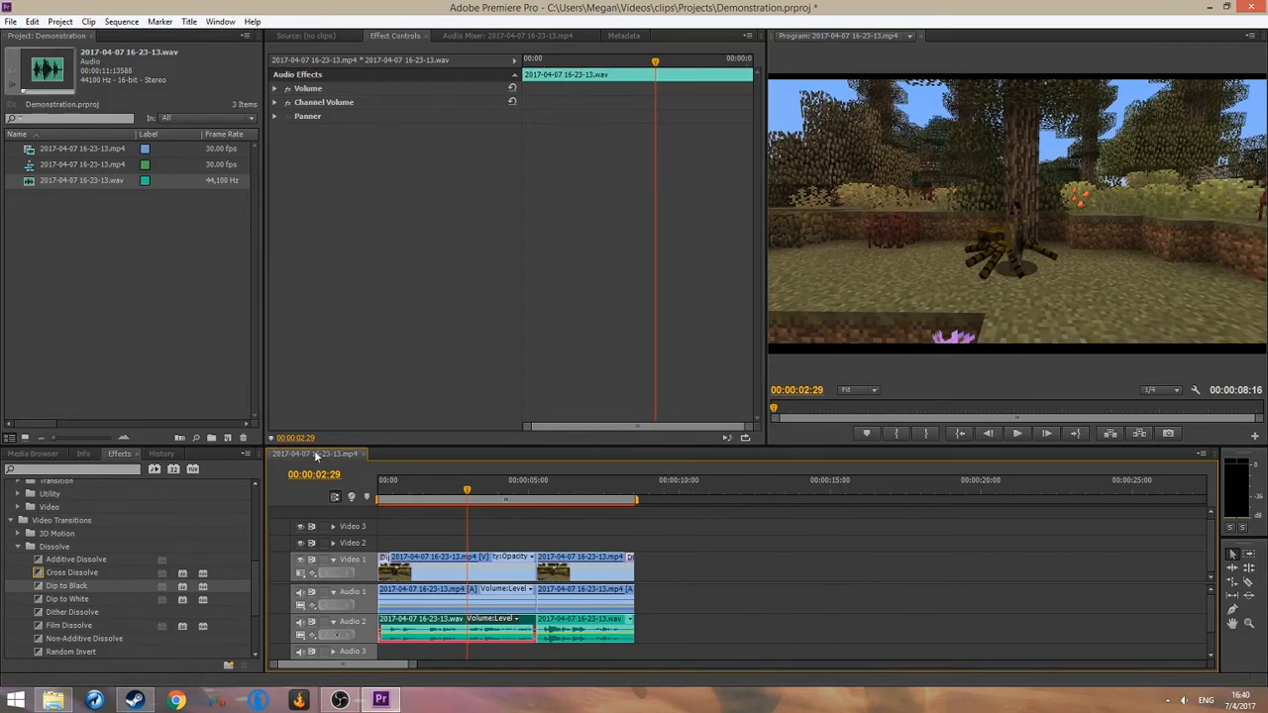
Open the media export settings for the sequence and set the format to FLV
{"action": "left_click", "coordinate": [10, 21]}
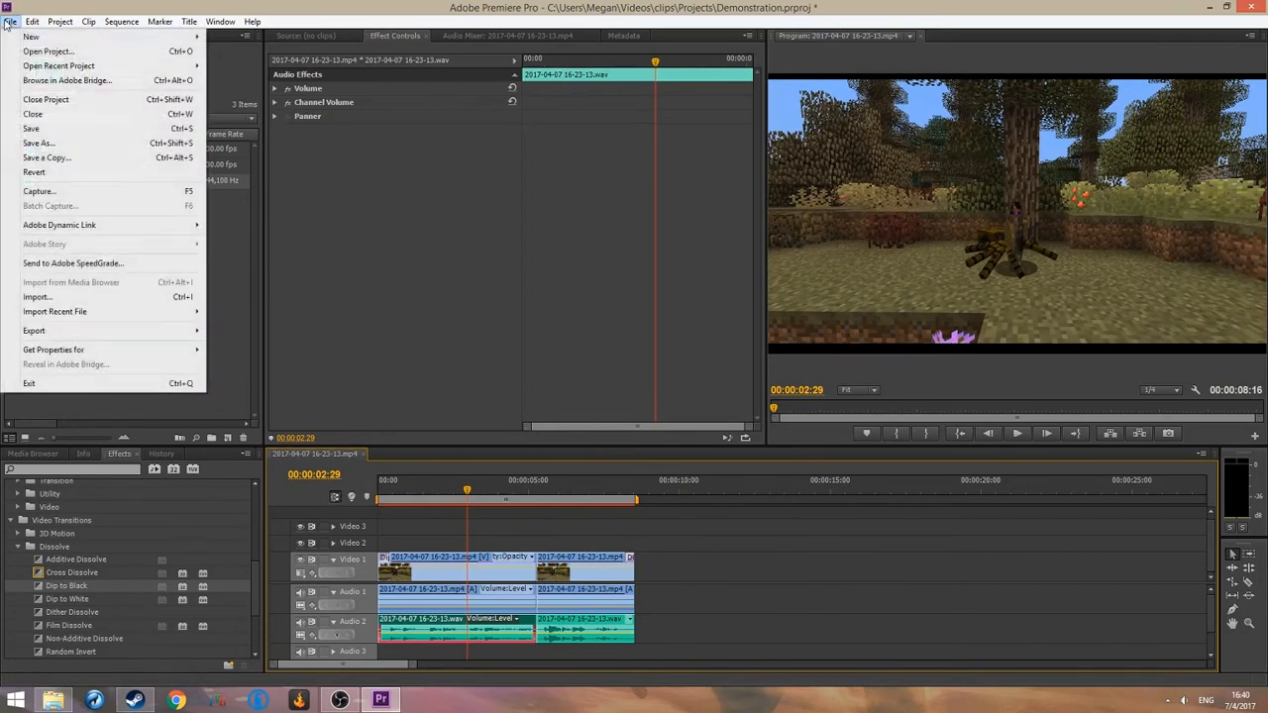
{"action": "mouse_move", "coordinate": [169, 332]}
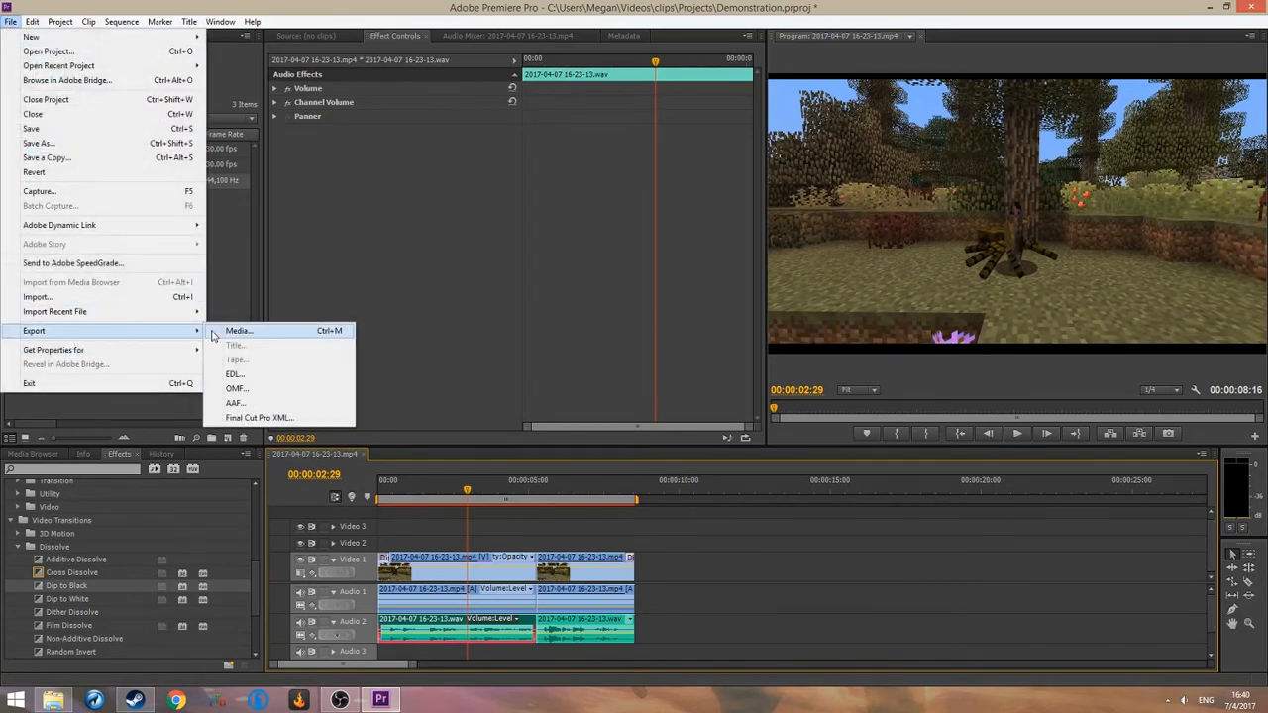
{"action": "left_click", "coordinate": [292, 334]}
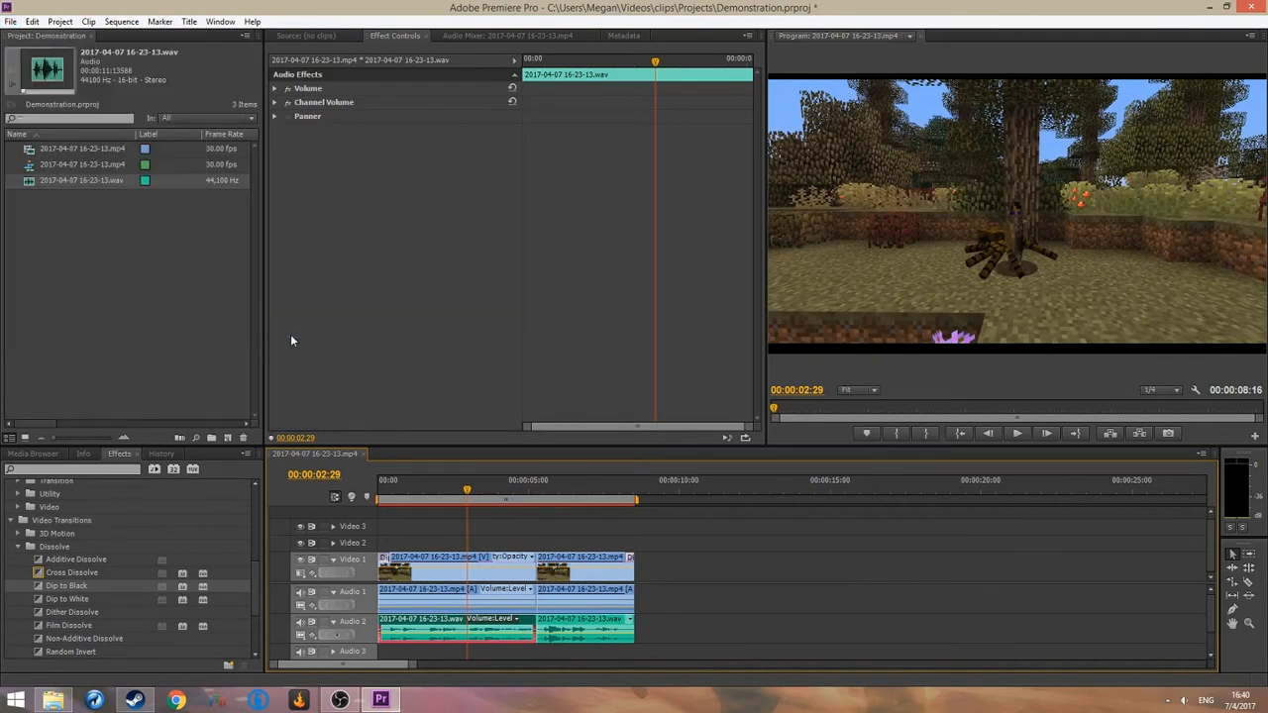
{"action": "left_click", "coordinate": [790, 196]}
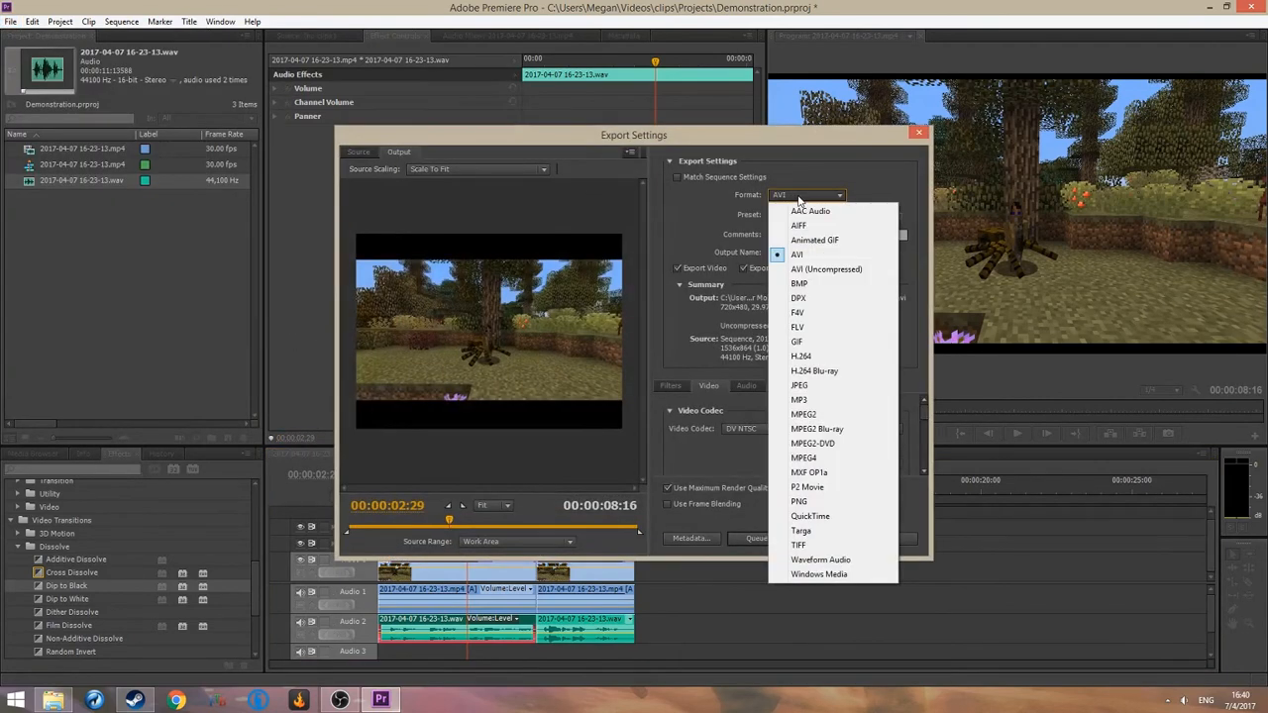
{"action": "left_click", "coordinate": [804, 327]}
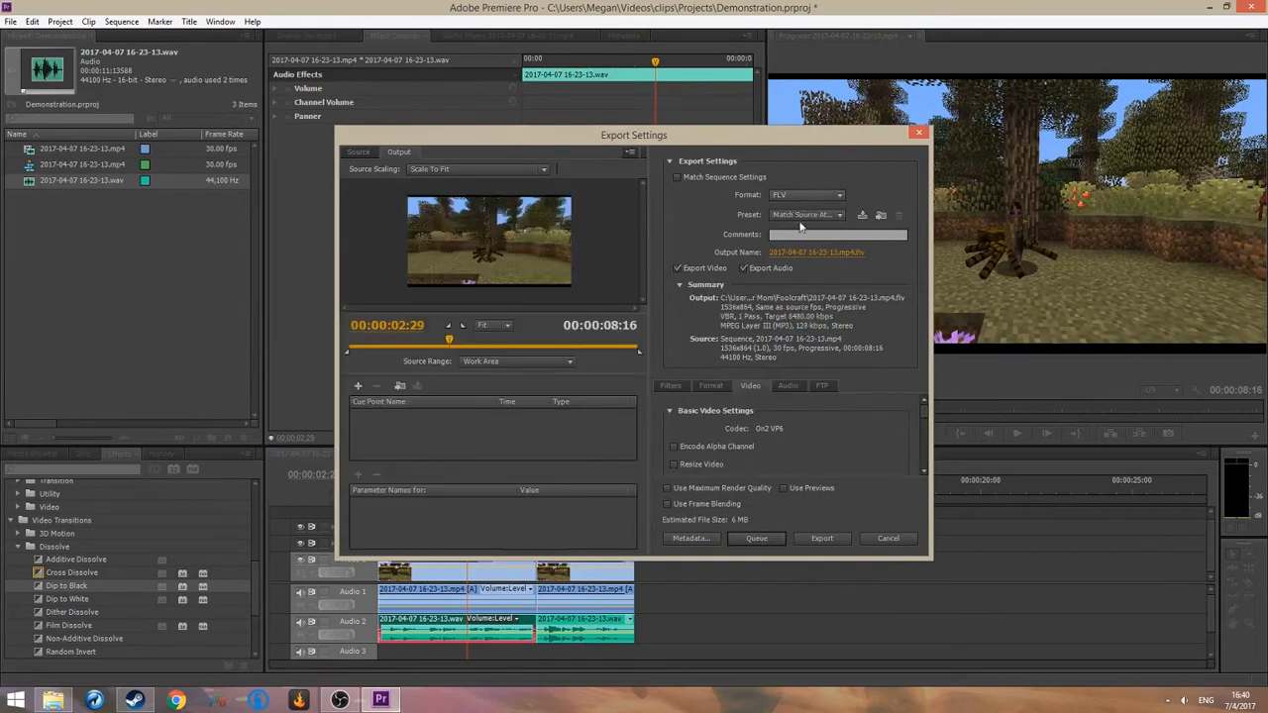
Review the FLV presets, try the AVI export format, and set the format back to FLV
{"action": "left_click", "coordinate": [816, 215]}
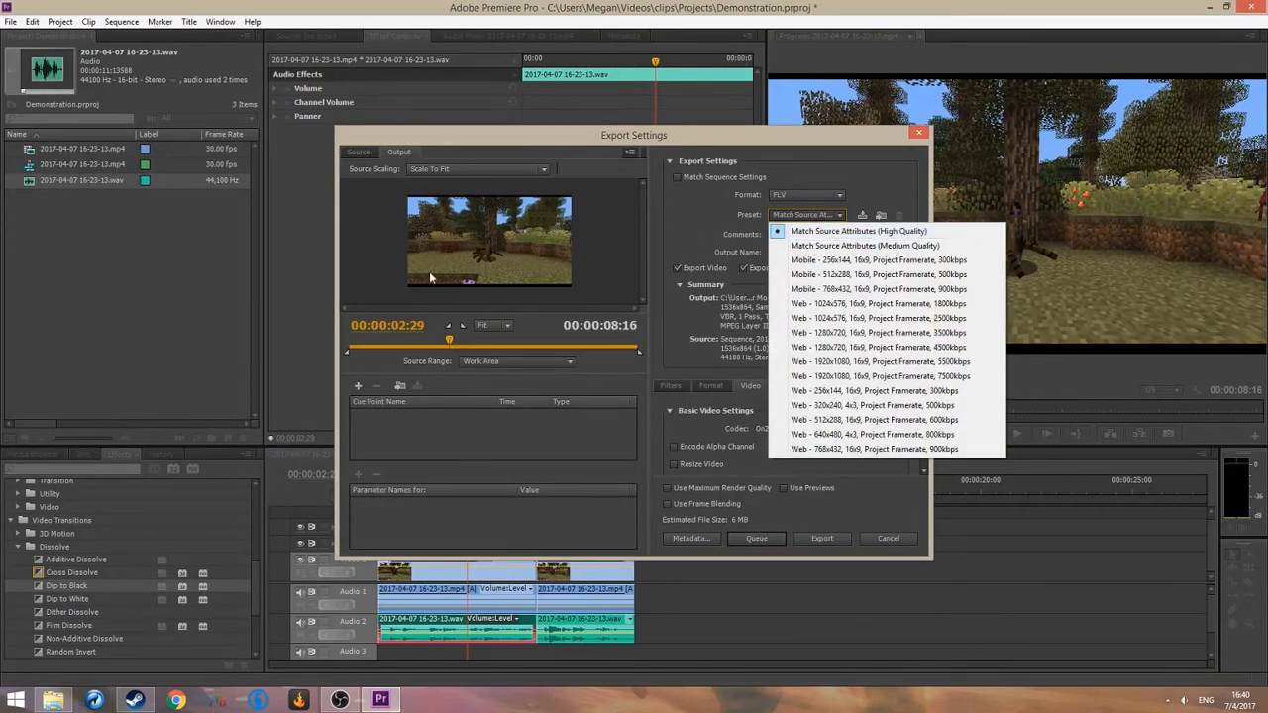
{"action": "left_click", "coordinate": [814, 196]}
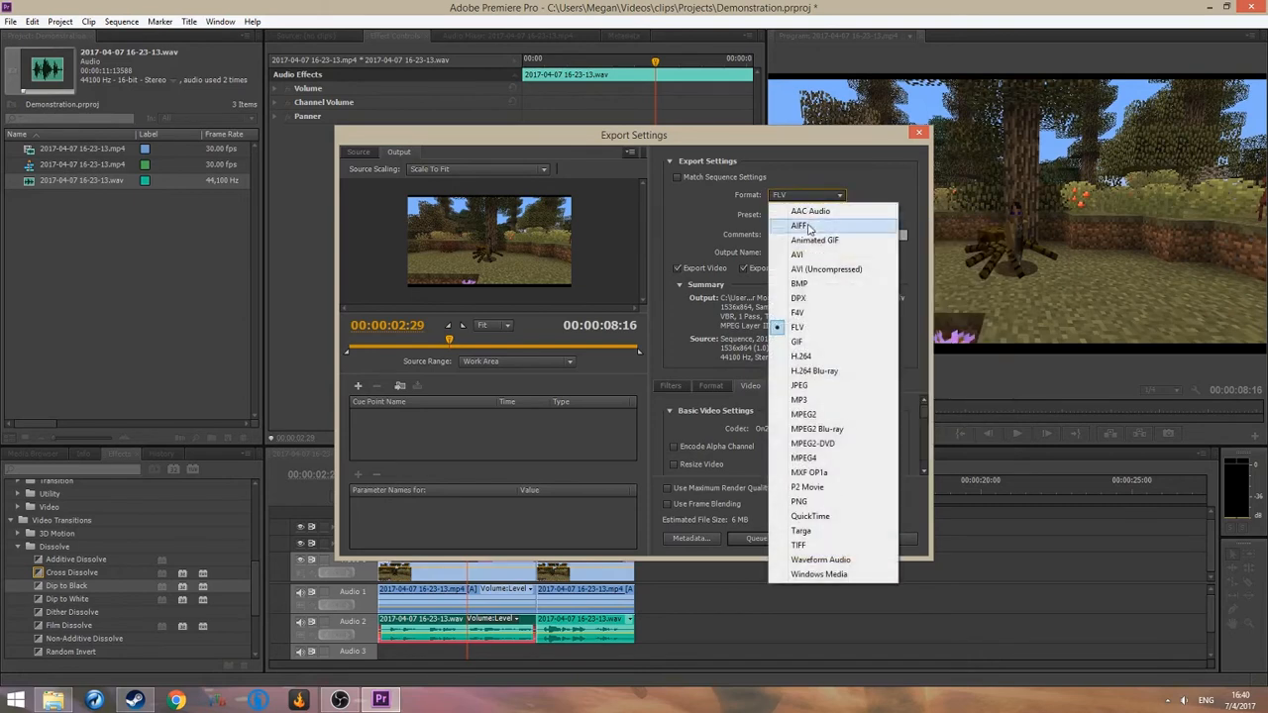
{"action": "left_click", "coordinate": [798, 256]}
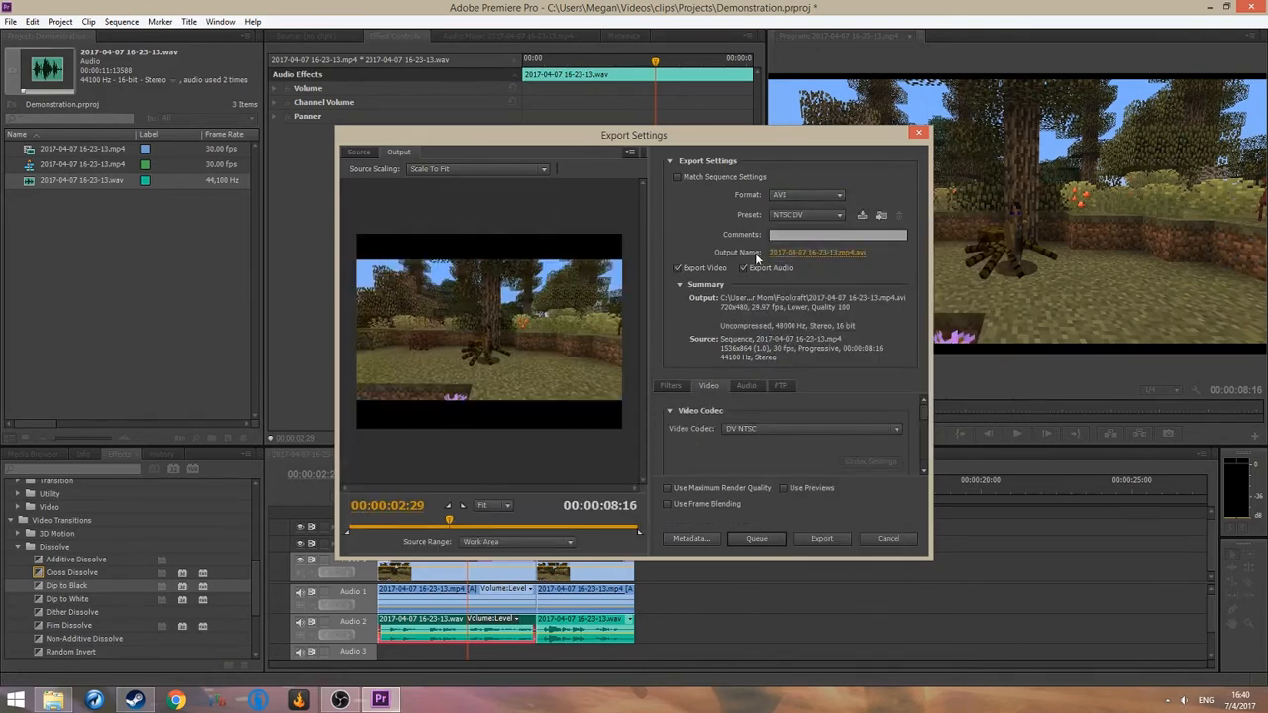
{"action": "left_click", "coordinate": [808, 196]}
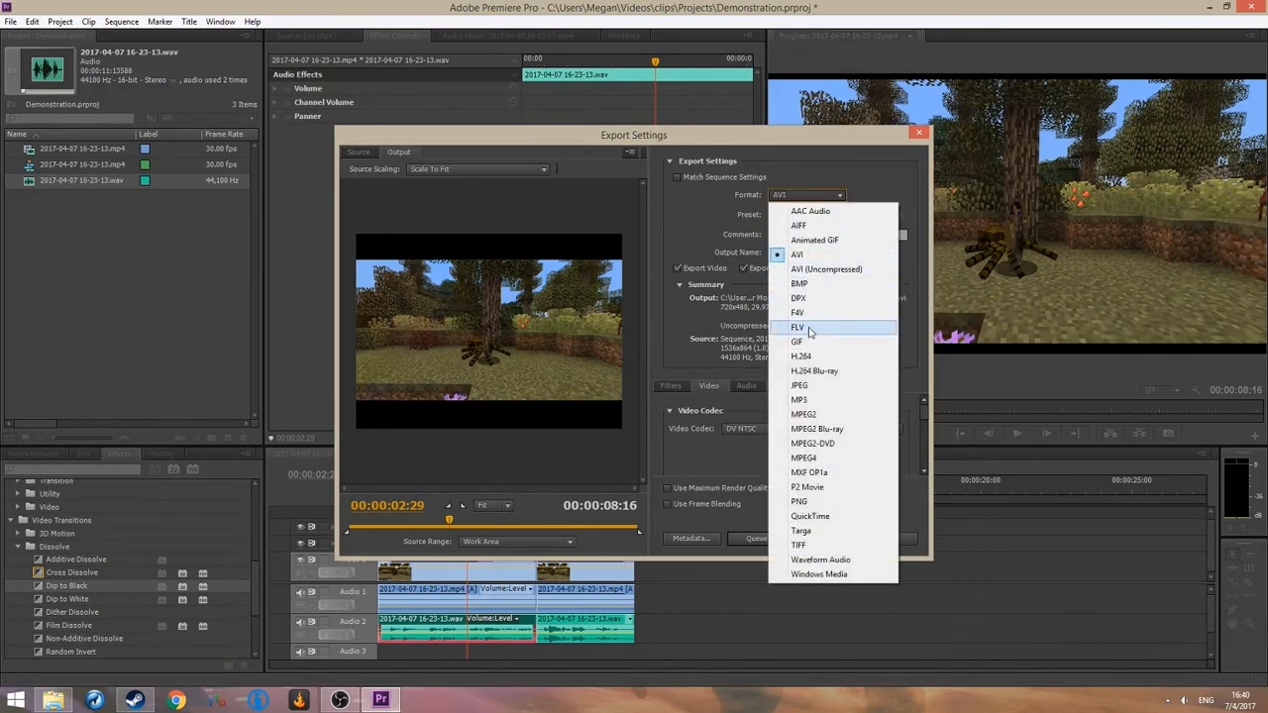
{"action": "left_click", "coordinate": [808, 328]}
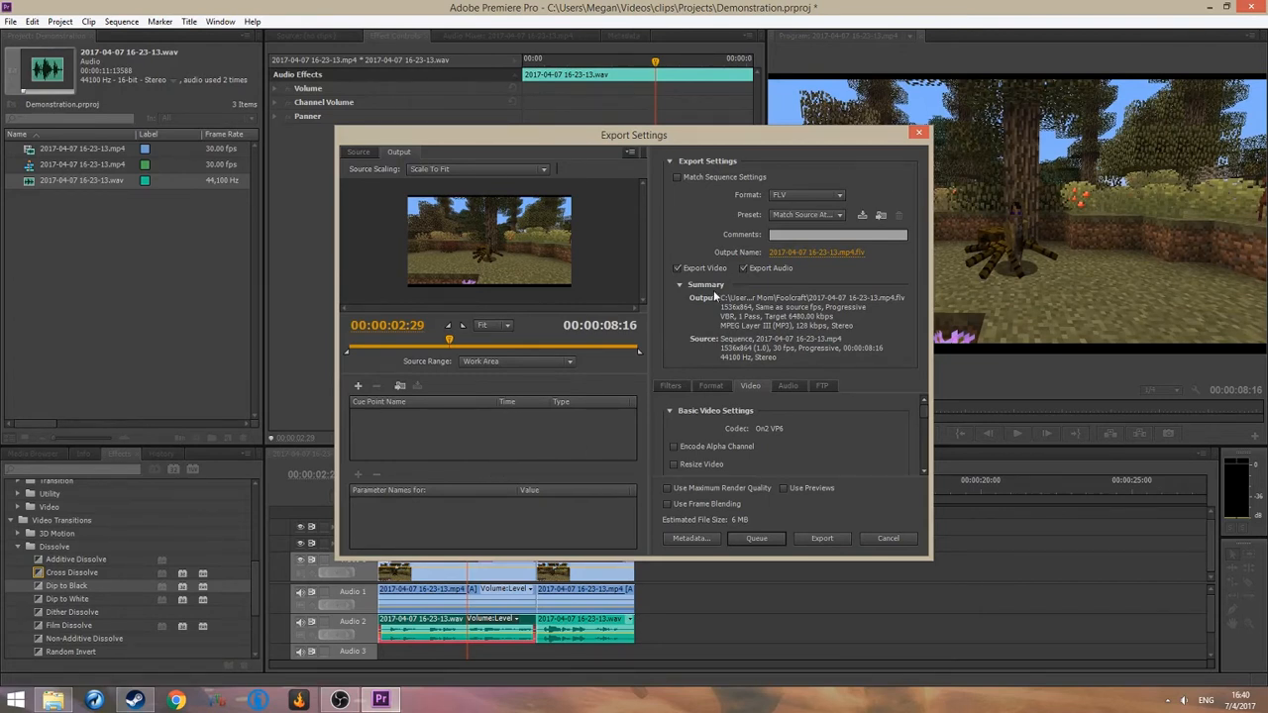
Enable Use Maximum Render Quality and create and open a Demonstration folder inside the personal clips folder for the output
{"action": "left_click", "coordinate": [669, 488]}
{"action": "left_click", "coordinate": [835, 254]}
{"action": "left_click", "coordinate": [492, 176]}
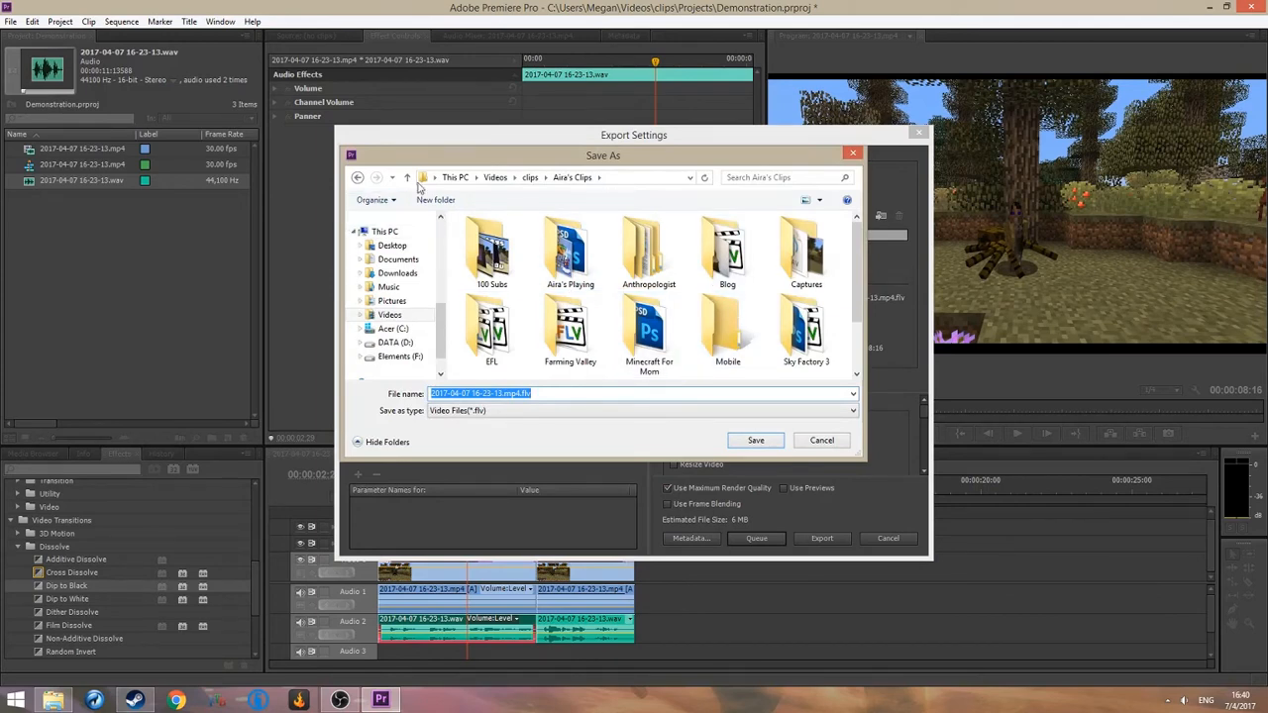
{"action": "left_click", "coordinate": [428, 199]}
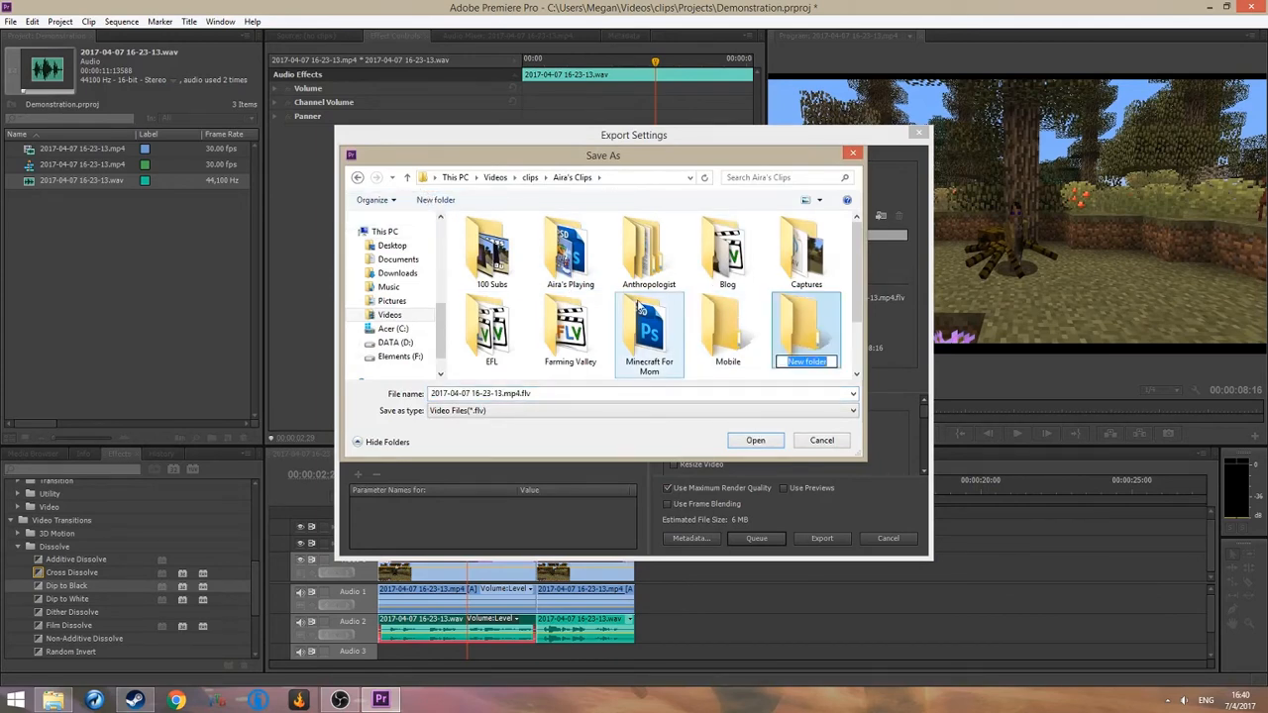
{"action": "type", "text": "Demonstration"}
{"action": "key", "text": "Return"}
{"action": "key", "text": "Return"}
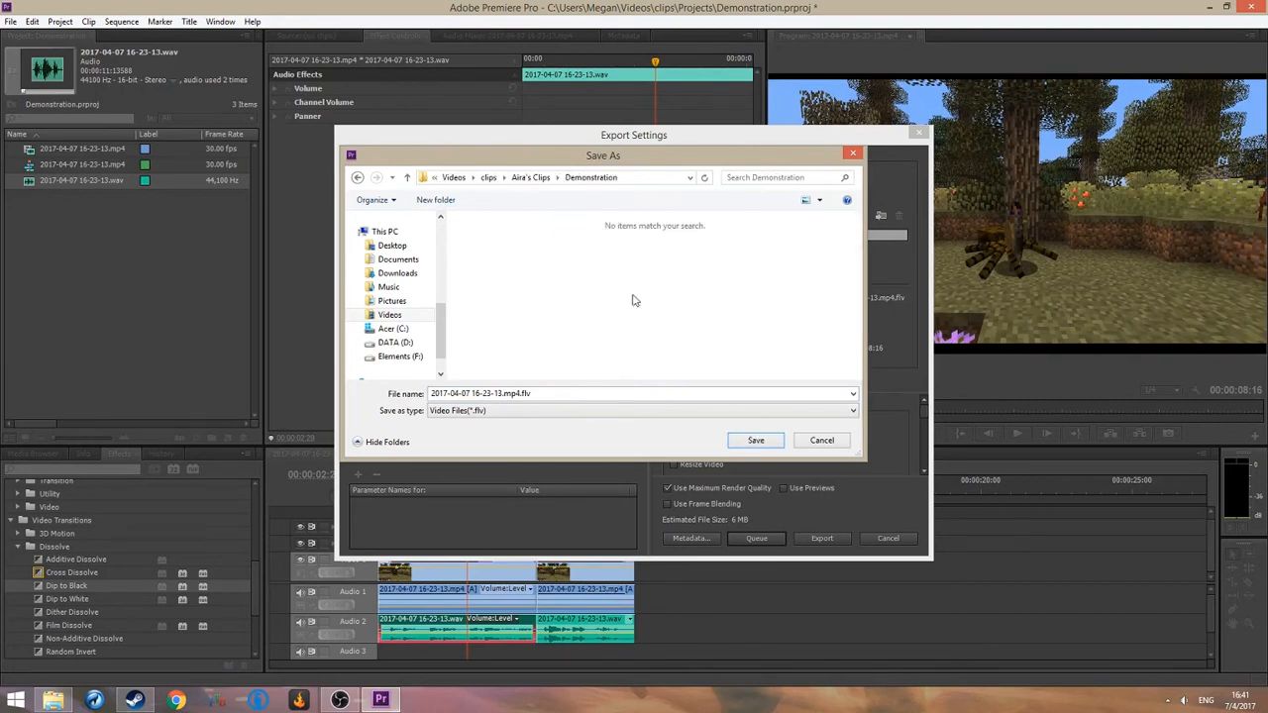
Name the FLV output file Demonstration and confirm the Demonstration folder as its save location
{"action": "left_click", "coordinate": [535, 393]}
{"action": "type", "text": "d"}
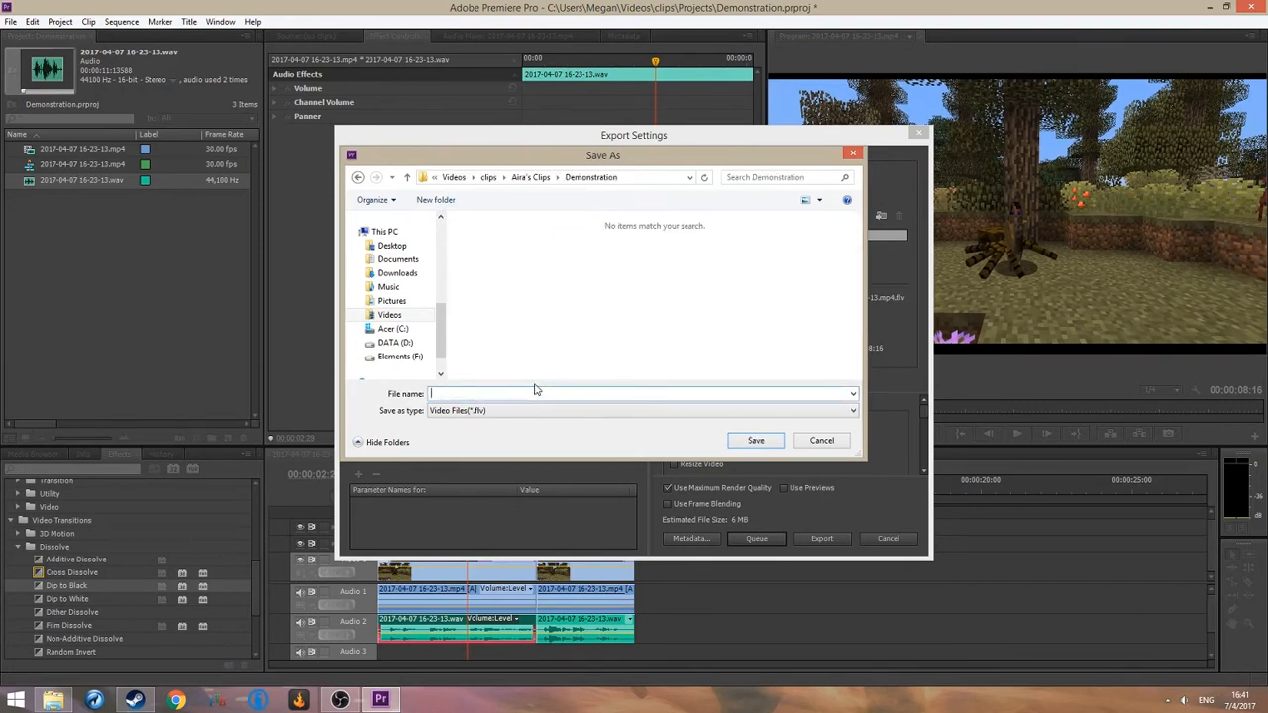
{"action": "type", "text": "Demonstration"}
{"action": "left_click", "coordinate": [760, 440]}
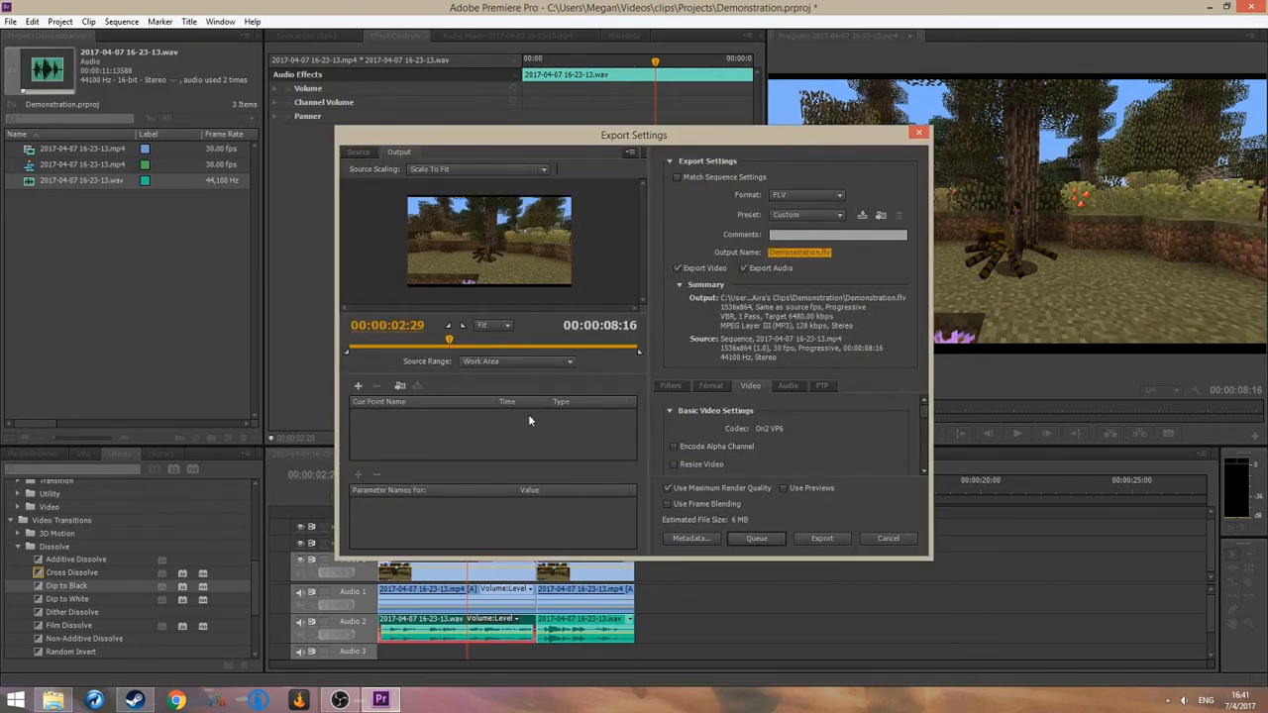
Export the sequence as Demonstration.flv, and open the Demonstration output folder in File Explorer
{"action": "left_click", "coordinate": [822, 539]}
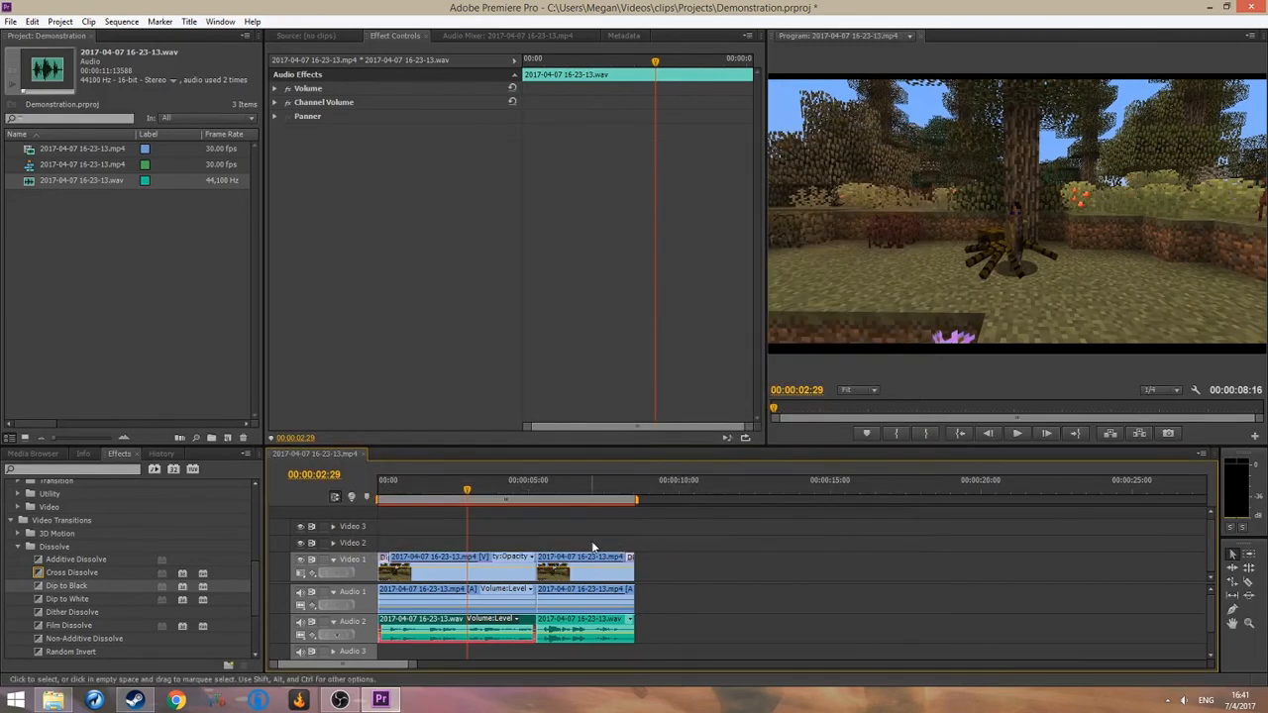
{"action": "left_click", "coordinate": [53, 700]}
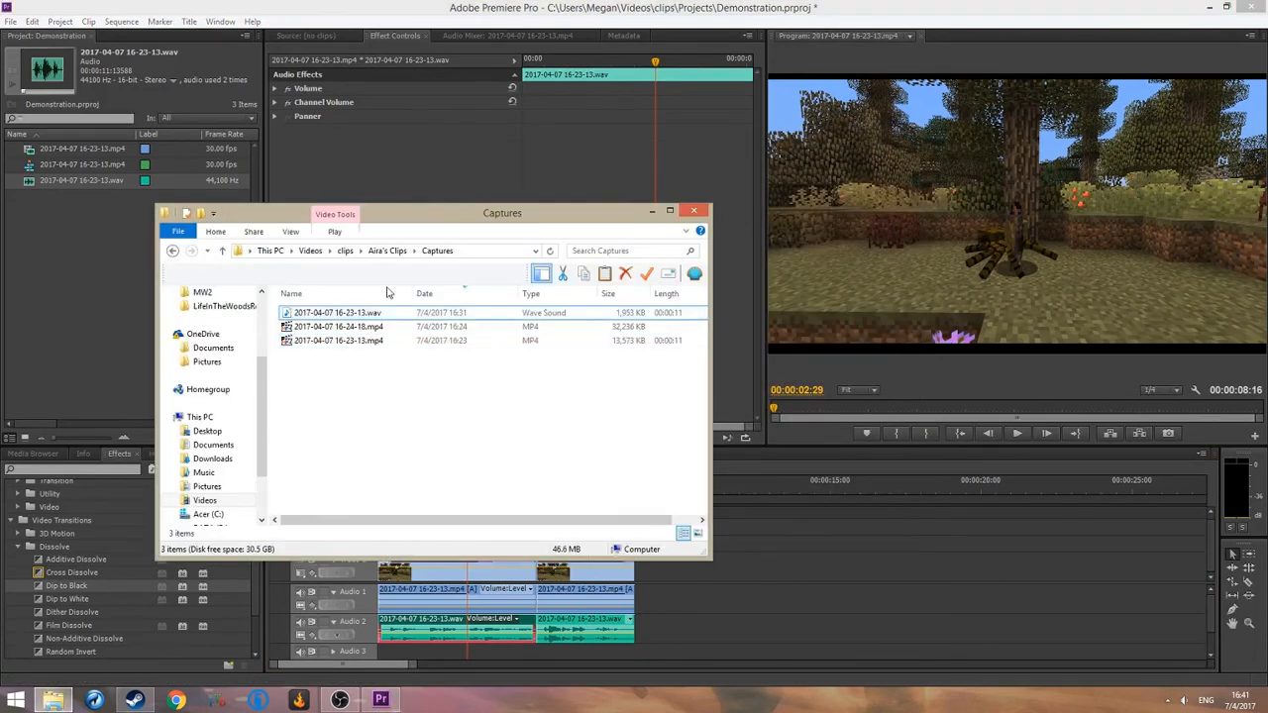
{"action": "left_click", "coordinate": [387, 252]}
{"action": "double_click", "coordinate": [658, 345]}
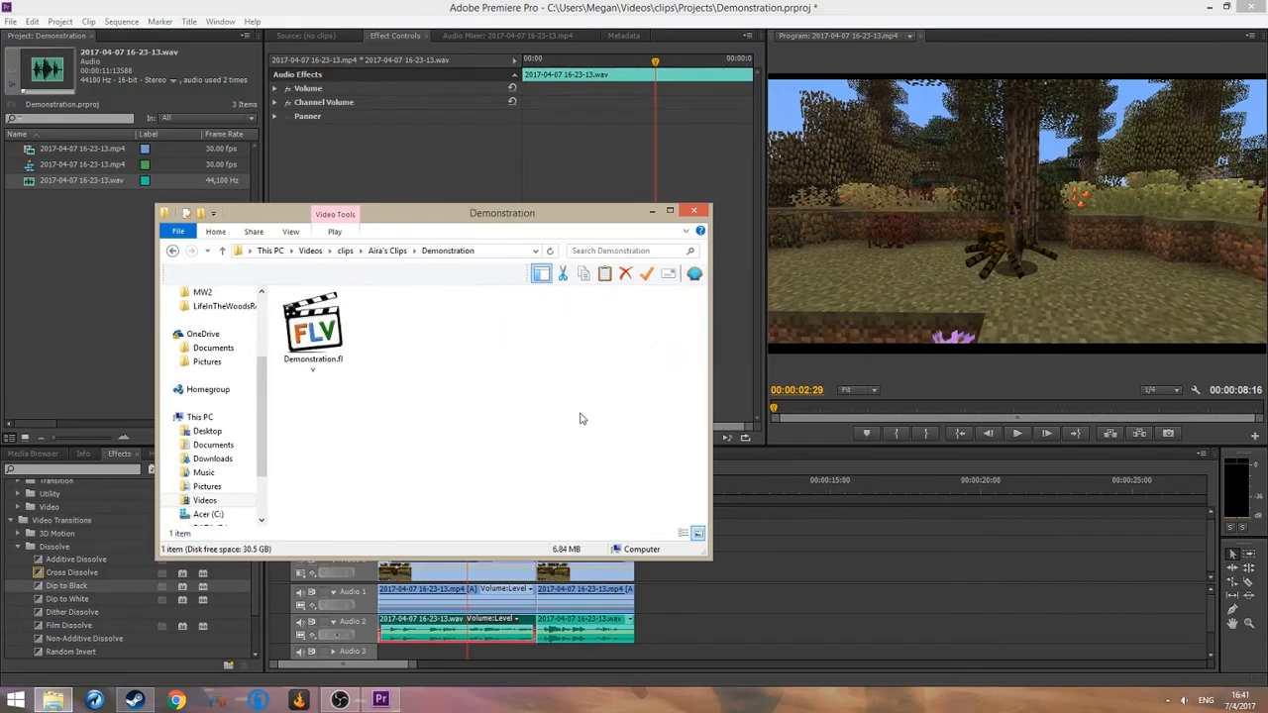
Play the exported Demonstration.flv to check the result, close the player and deselect the file
{"action": "double_click", "coordinate": [311, 329]}
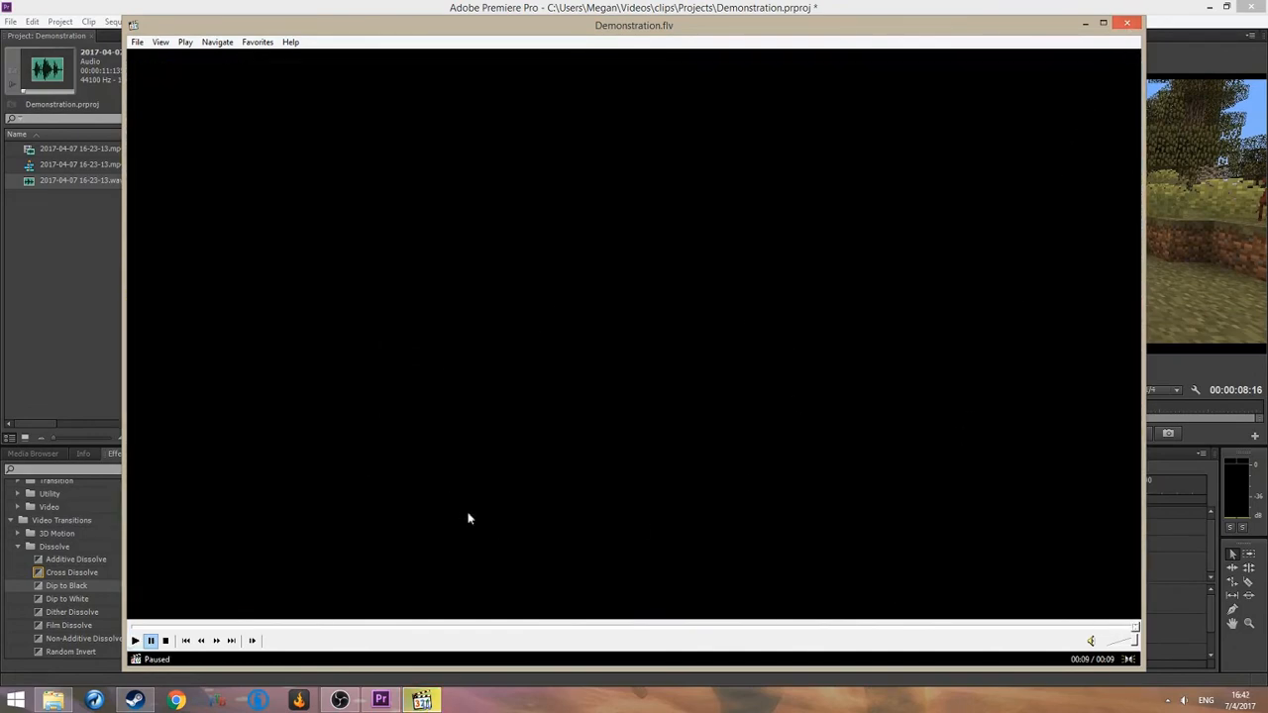
{"action": "left_click", "coordinate": [1122, 24]}
{"action": "left_click", "coordinate": [413, 427]}
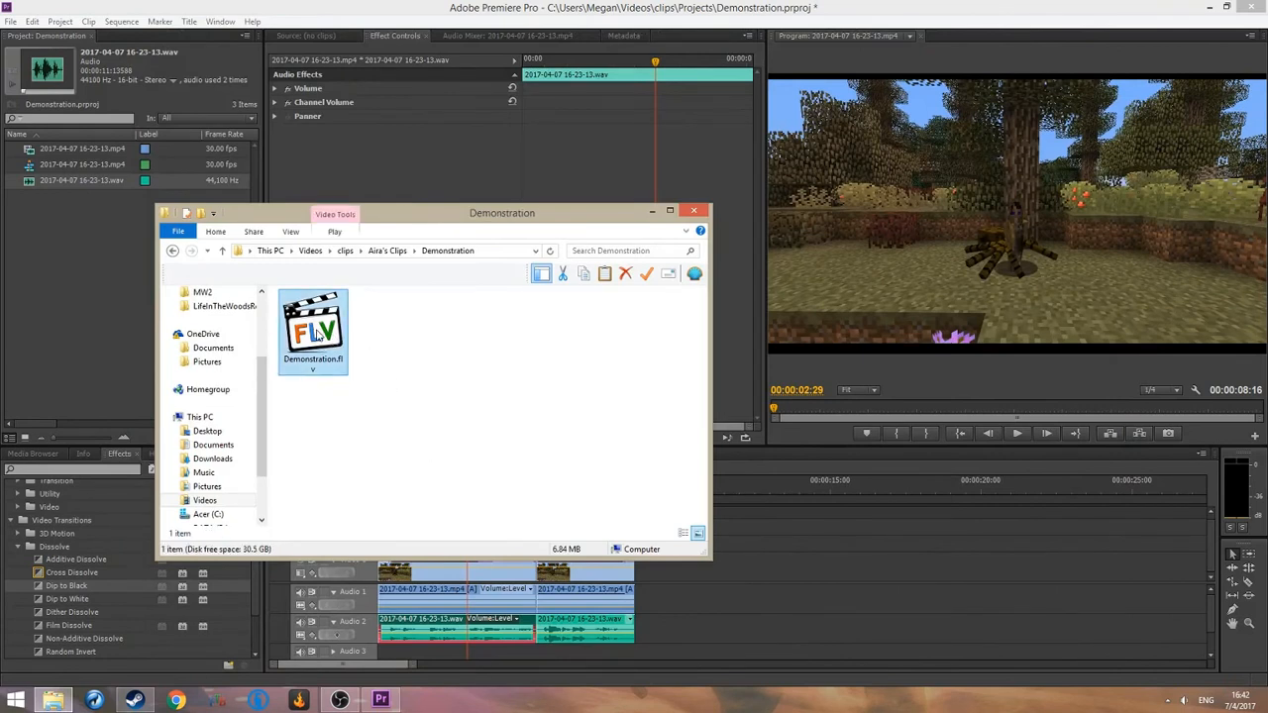
{"action": "left_click", "coordinate": [315, 412]}
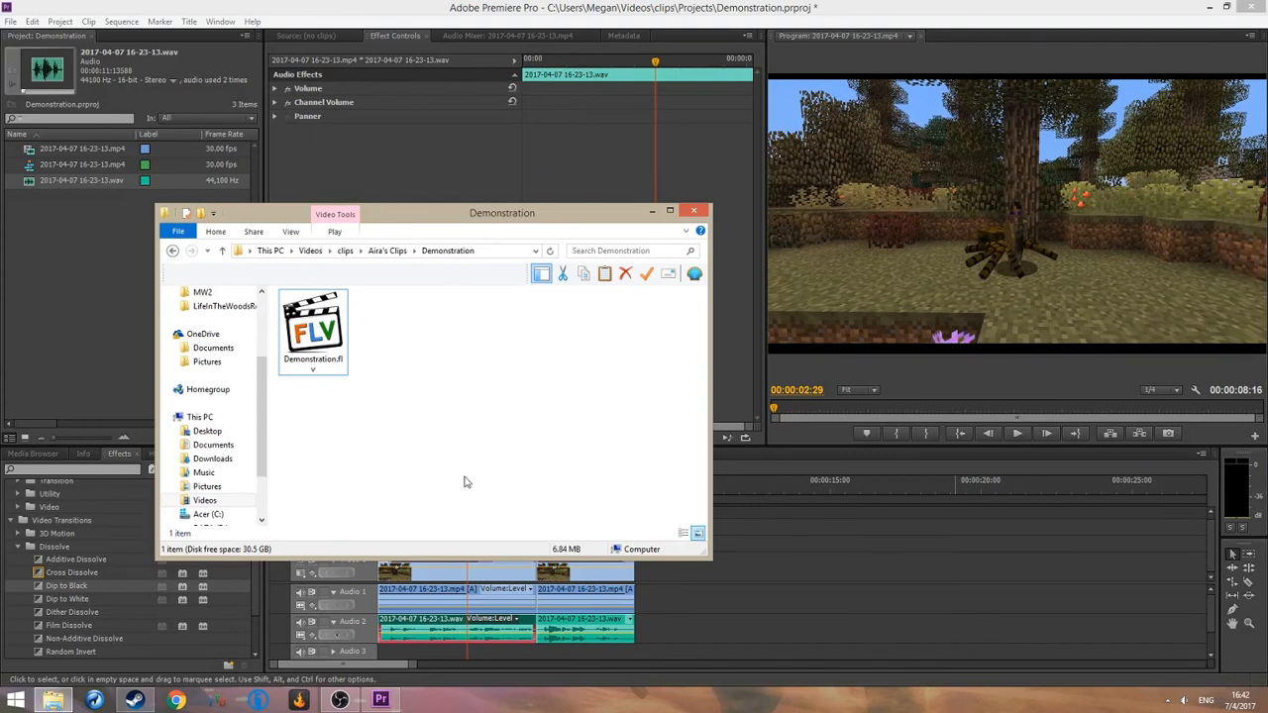
Switch to the OBS window
{"action": "left_click", "coordinate": [339, 700]}
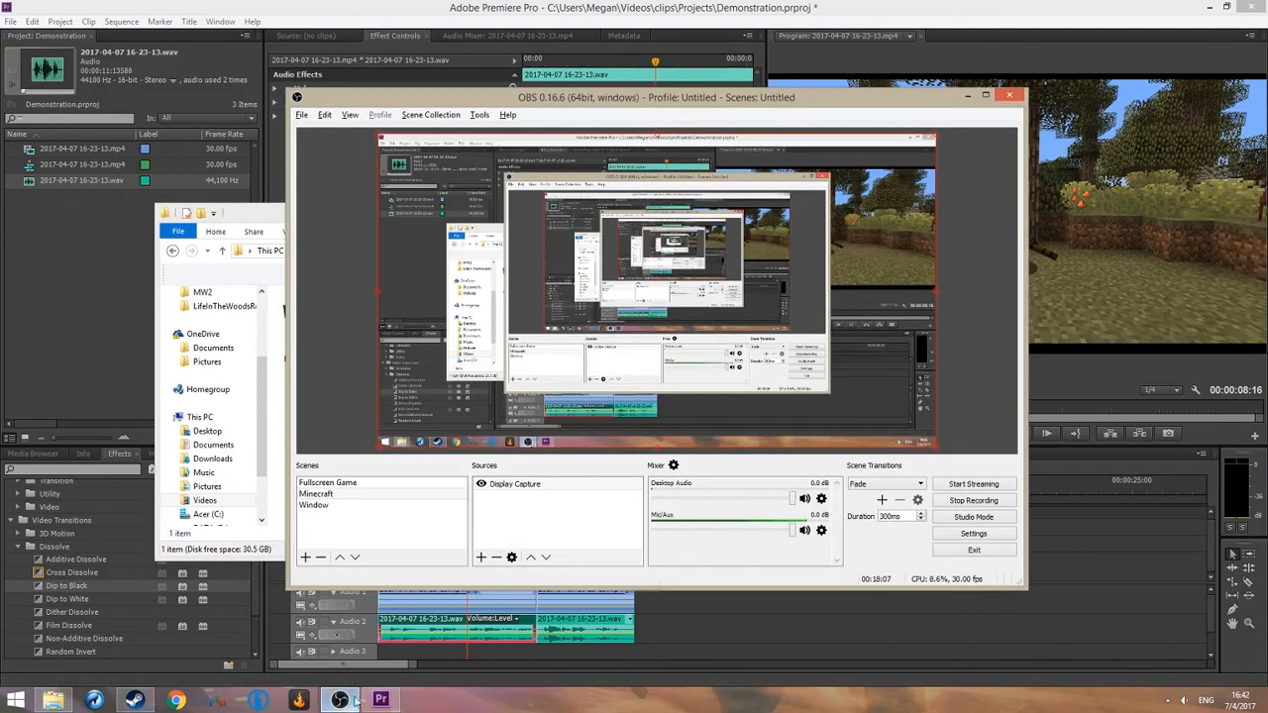